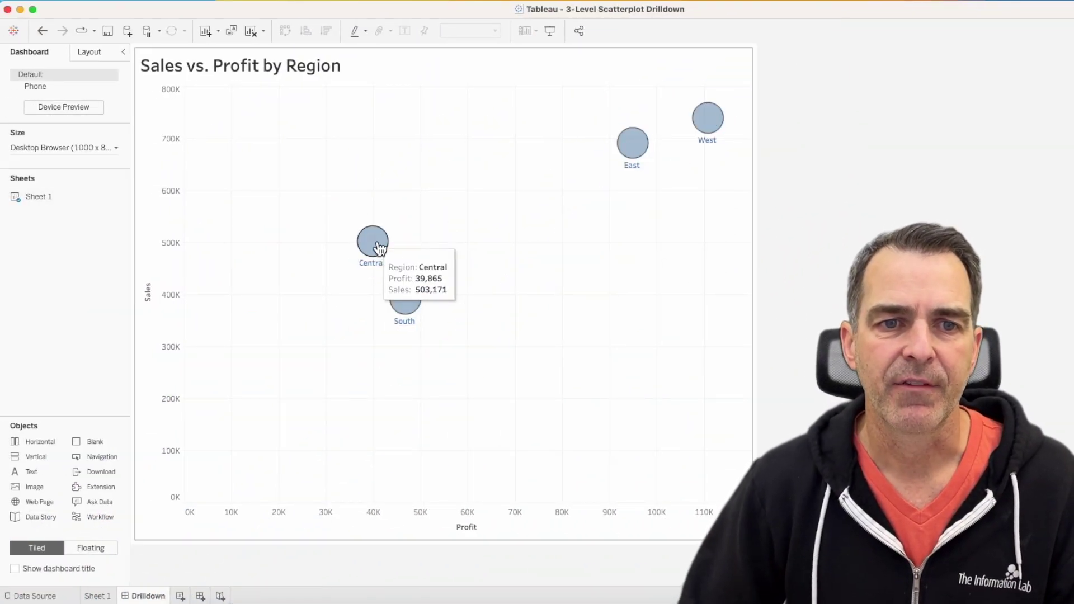
Step: Drill from the Central region into its states, then down to Illinois postal codes
{"action": "left_click", "coordinate": [376, 245]}
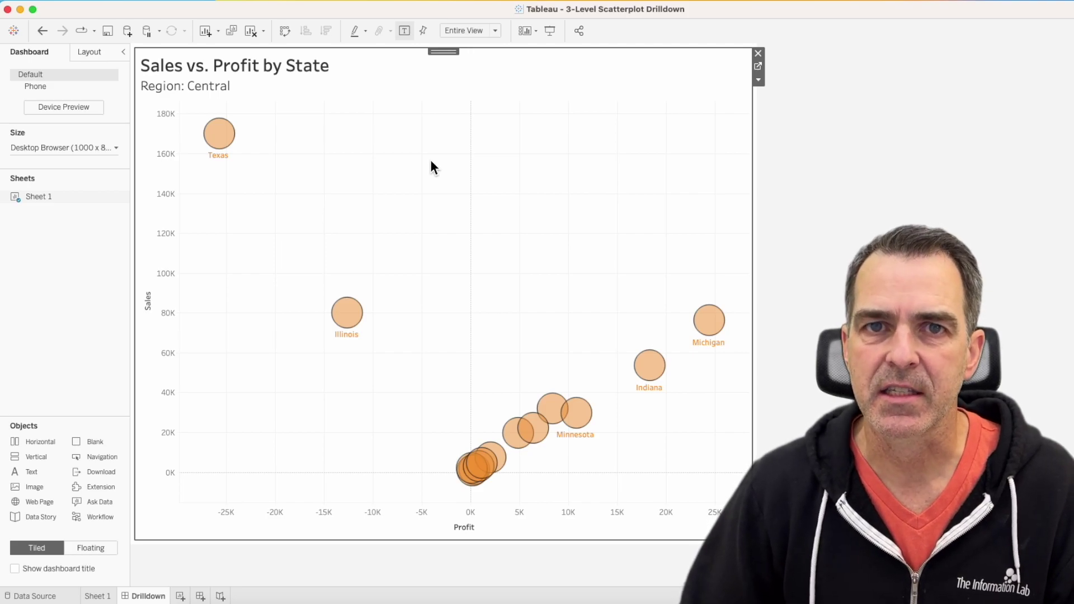
{"action": "left_click", "coordinate": [351, 323]}
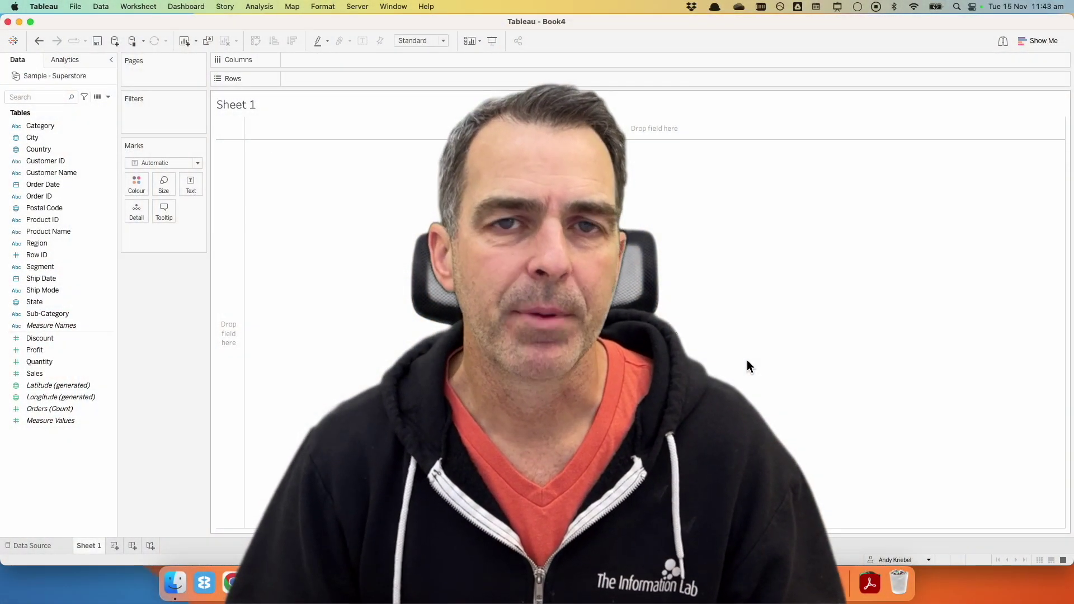
Step: Plot Sales on Rows against Profit on Columns, with Region on Detail
{"action": "left_click_drag", "start_coordinate": [54, 373], "coordinate": [318, 82]}
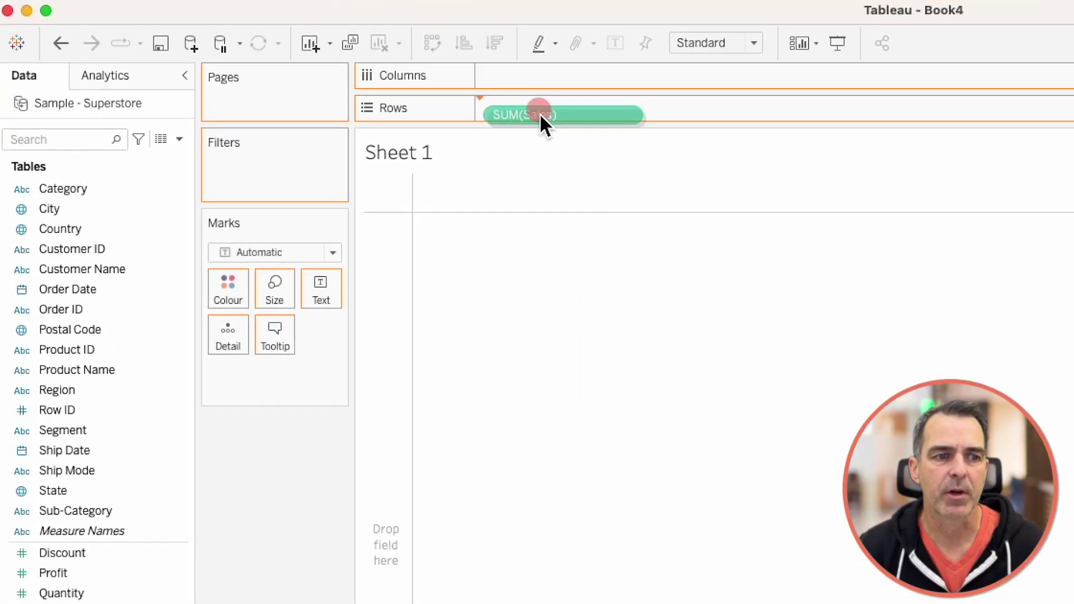
{"action": "left_click_drag", "start_coordinate": [539, 113], "coordinate": [540, 115]}
{"action": "left_click_drag", "start_coordinate": [103, 582], "coordinate": [585, 83]}
{"action": "left_click_drag", "start_coordinate": [83, 390], "coordinate": [224, 318]}
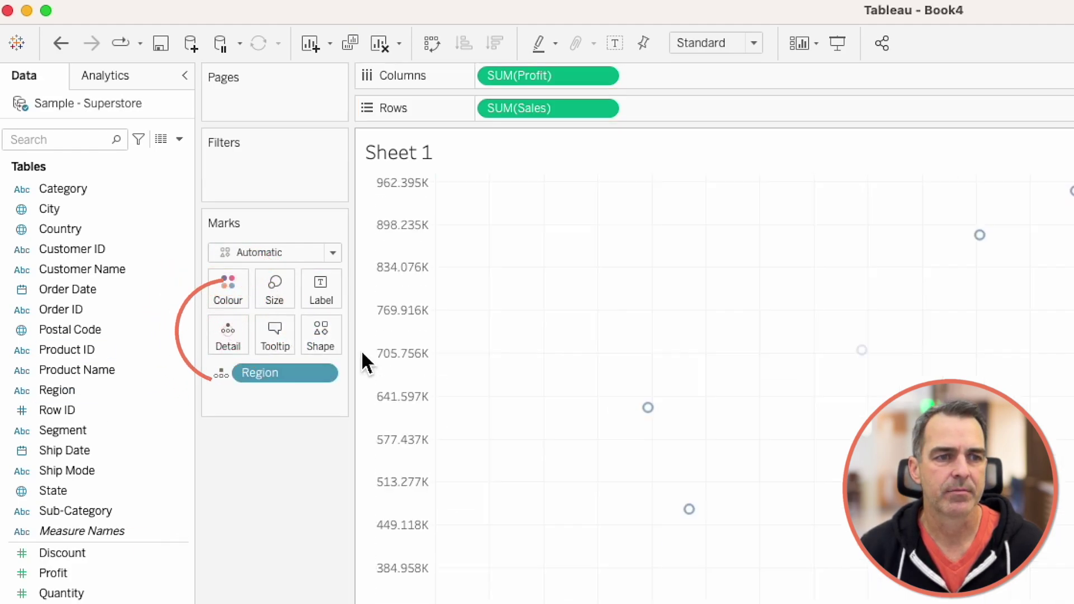
Step: Enlarge the marks and make them circles at 50% opacity with a dark border
{"action": "left_click", "coordinate": [278, 292]}
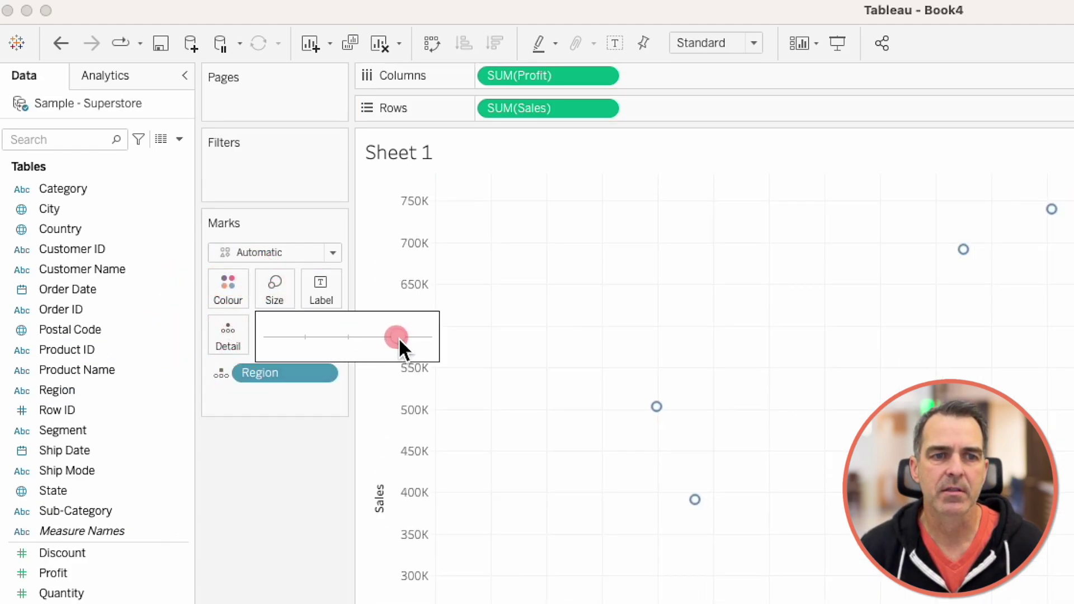
{"action": "left_click_drag", "start_coordinate": [398, 337], "coordinate": [398, 337]}
{"action": "left_click", "coordinate": [254, 255]}
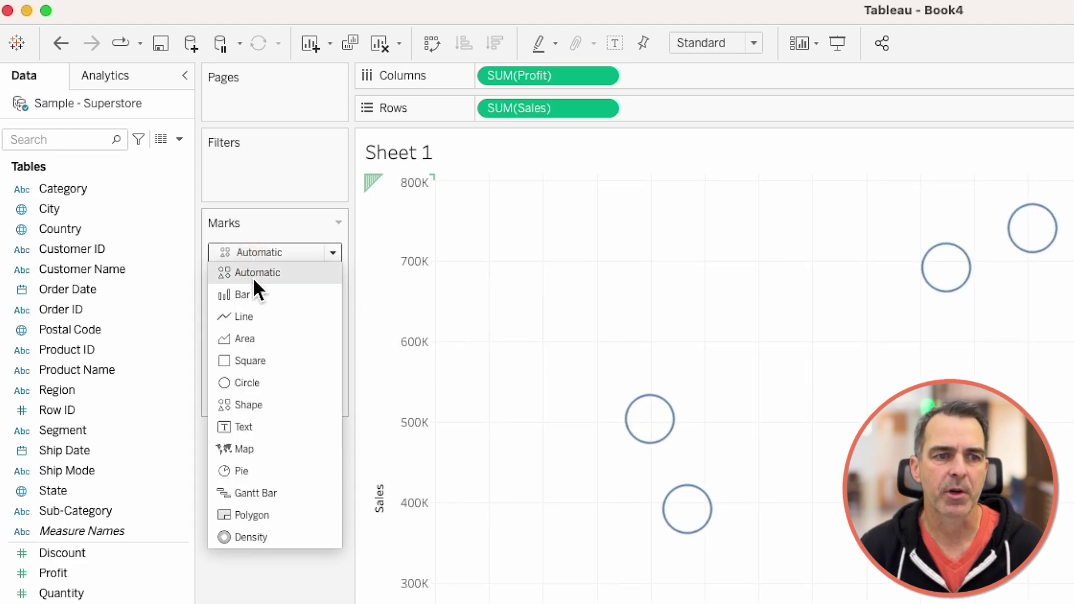
{"action": "left_click", "coordinate": [250, 381]}
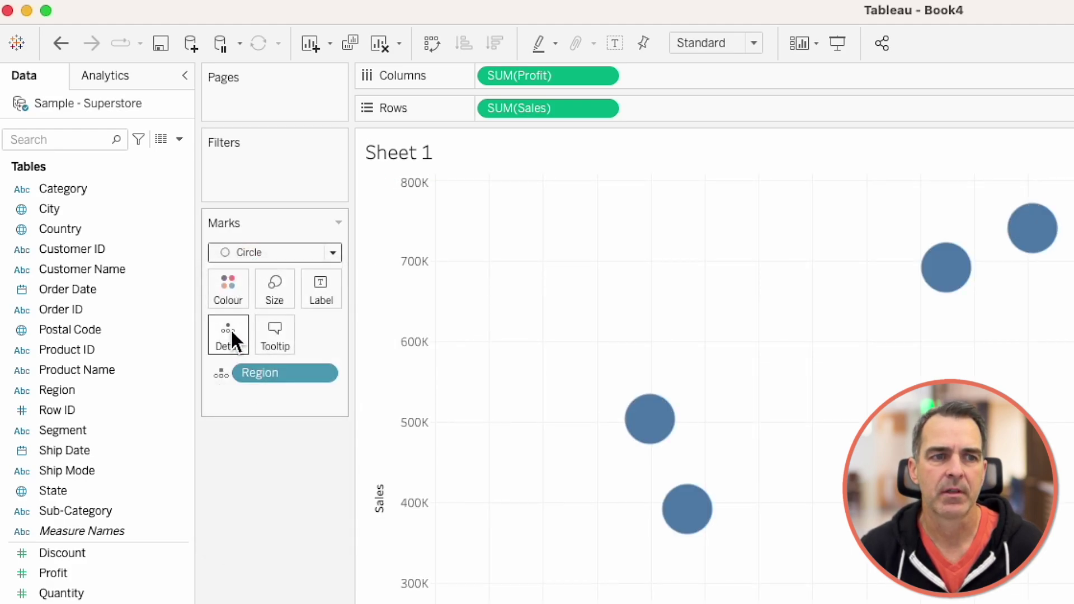
{"action": "left_click", "coordinate": [229, 288]}
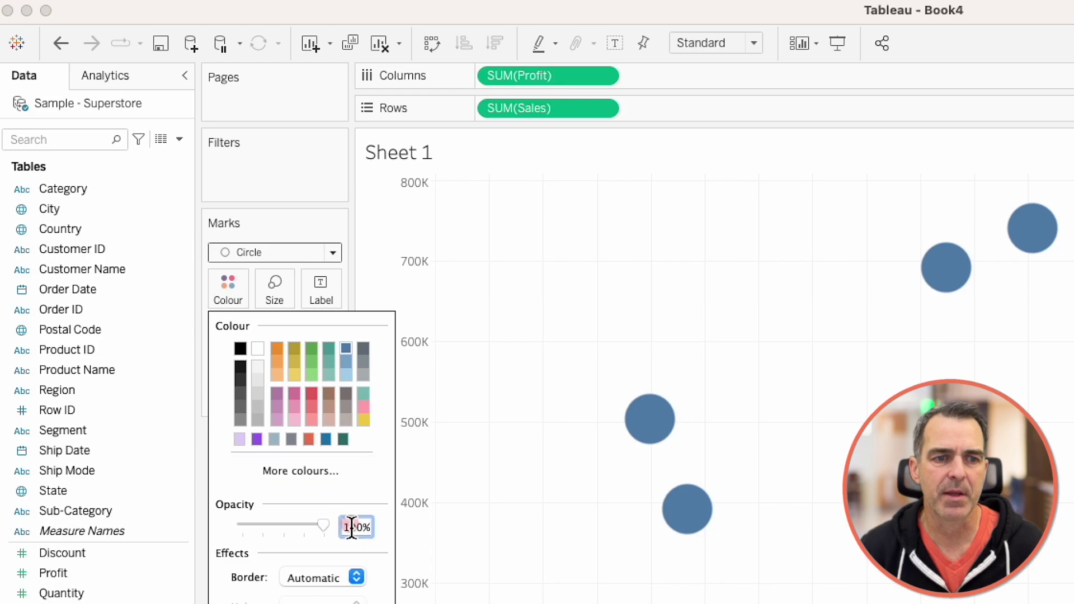
{"action": "type", "text": "50"}
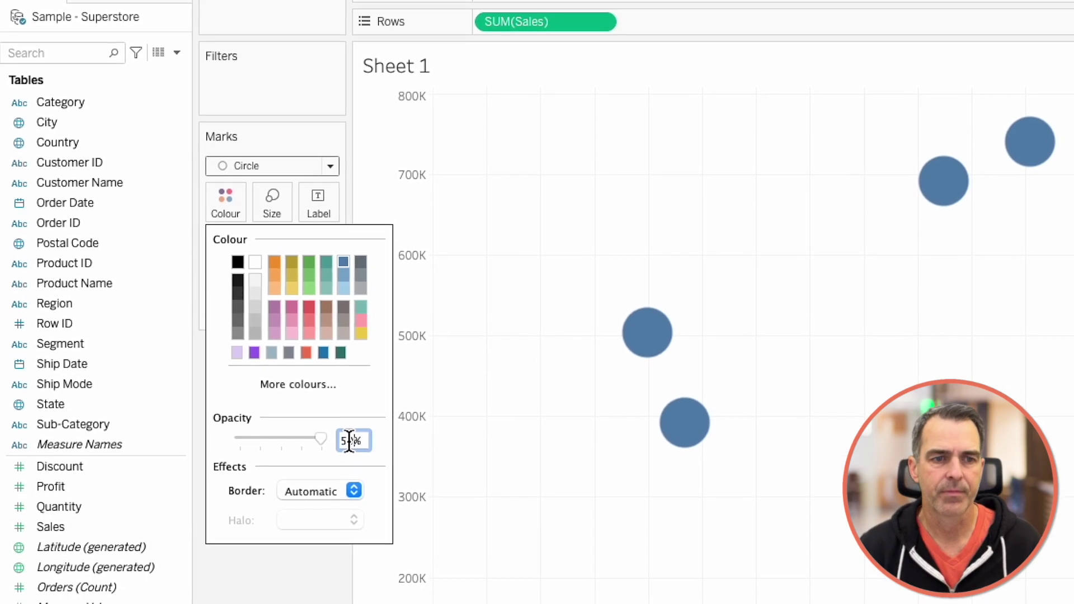
{"action": "left_click", "coordinate": [307, 415]}
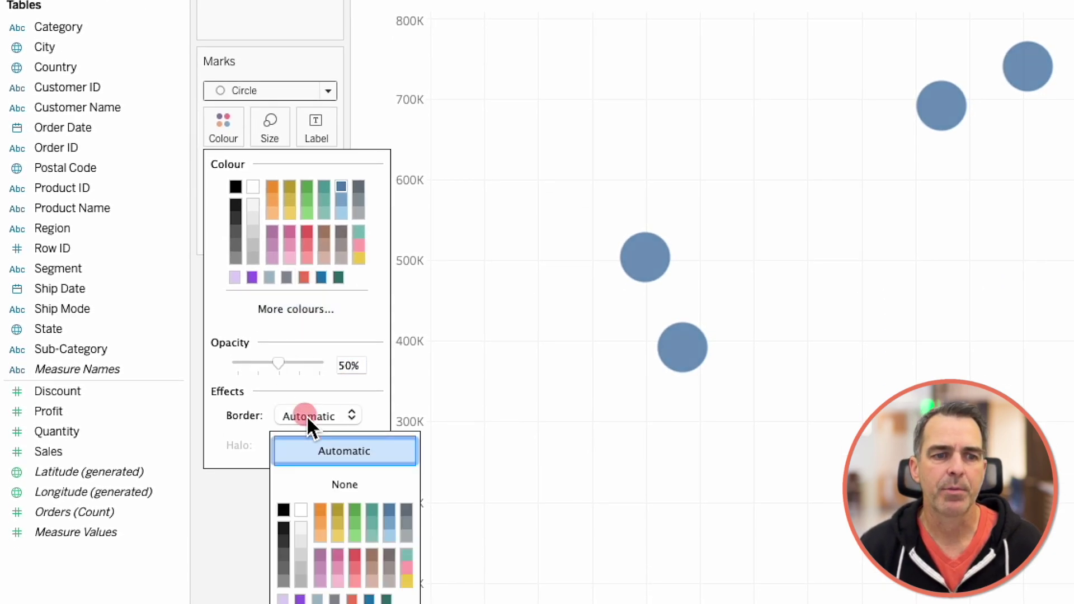
{"action": "left_click", "coordinate": [287, 509]}
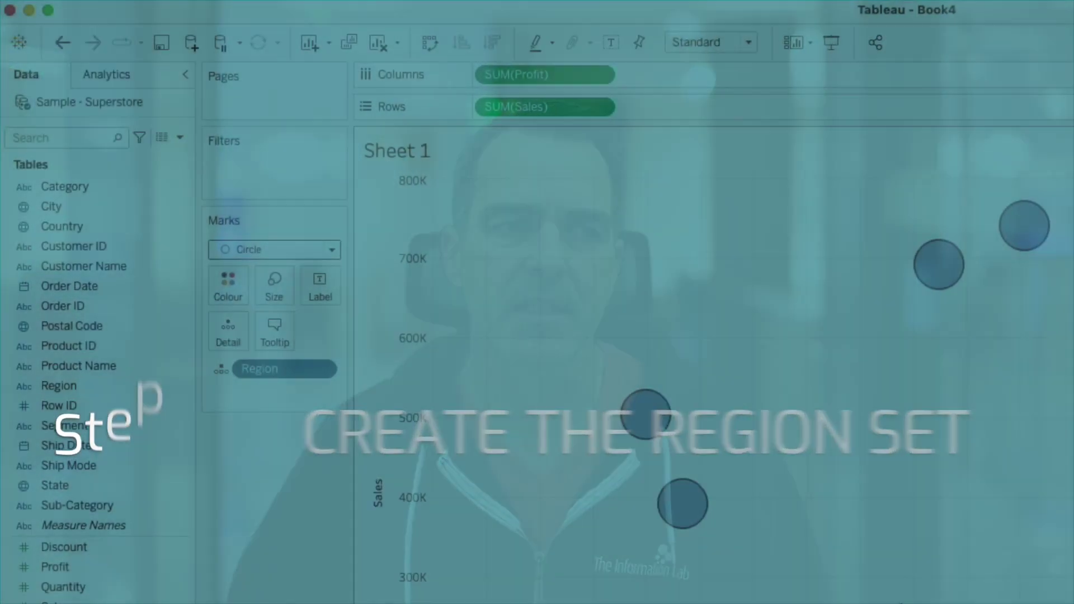
Step: Create a set from the Region field named '1. Region Set'
{"action": "right_click", "coordinate": [91, 387]}
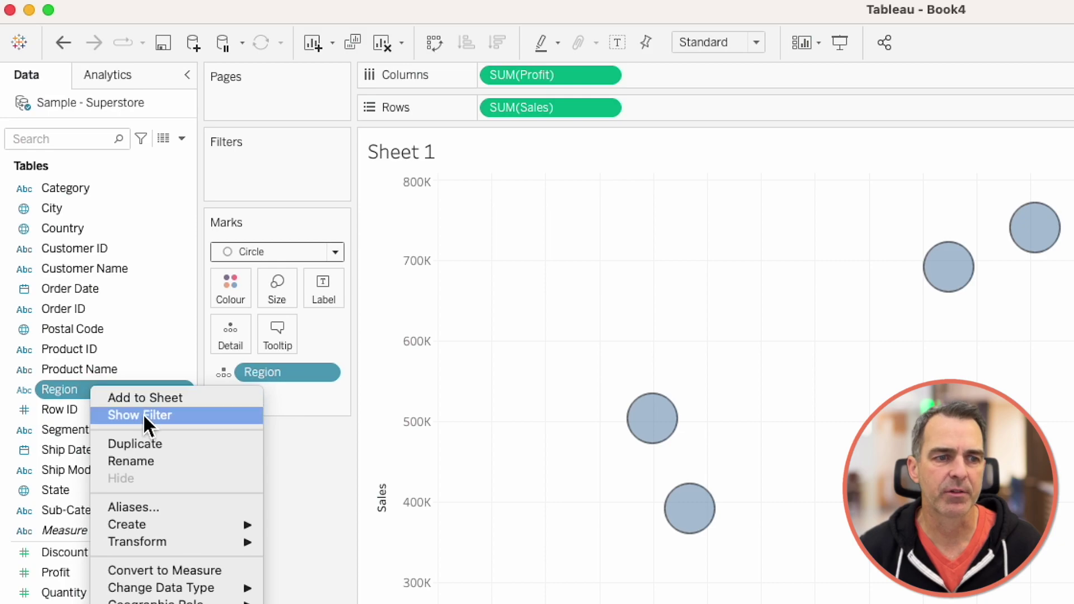
{"action": "mouse_move", "coordinate": [184, 526]}
{"action": "left_click", "coordinate": [300, 554]}
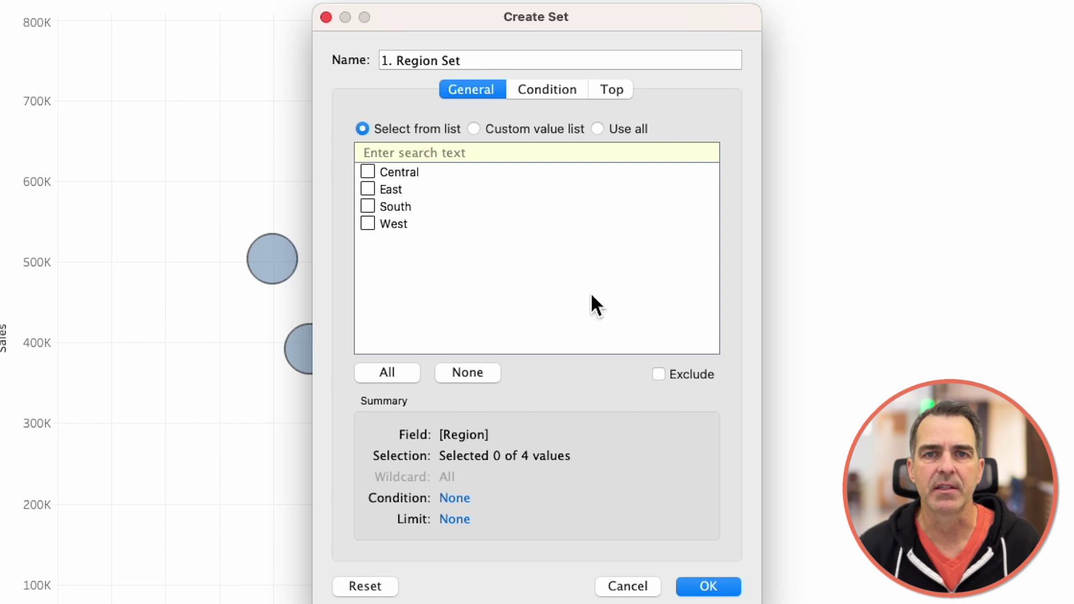
{"action": "left_click", "coordinate": [728, 588]}
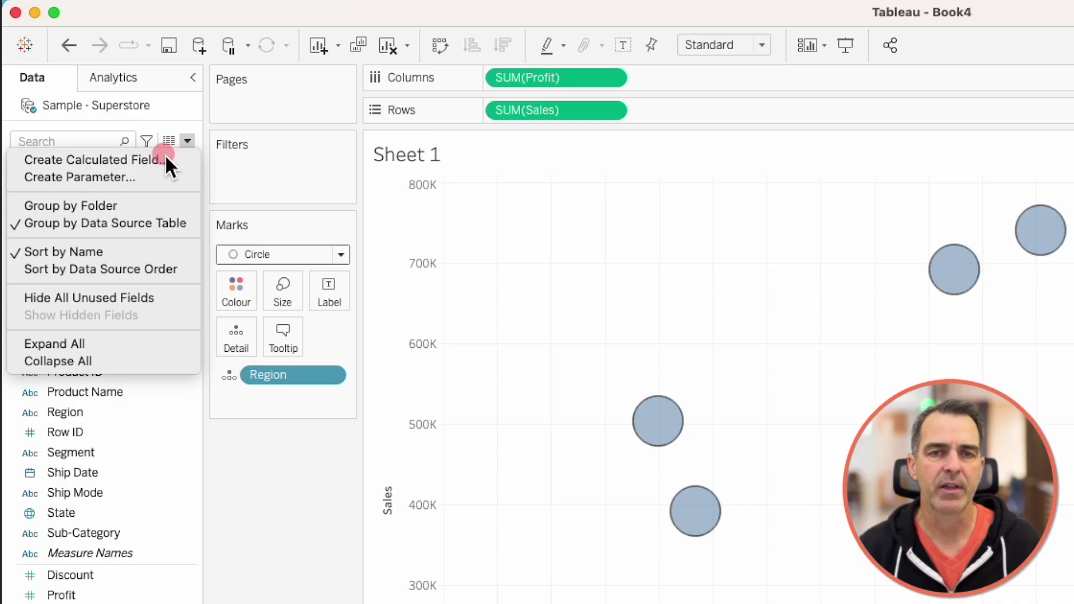
Step: Write and save '2. State' as IF [1. Region Set] THEN [State] ELSE [Region] END
{"action": "left_click", "coordinate": [166, 158]}
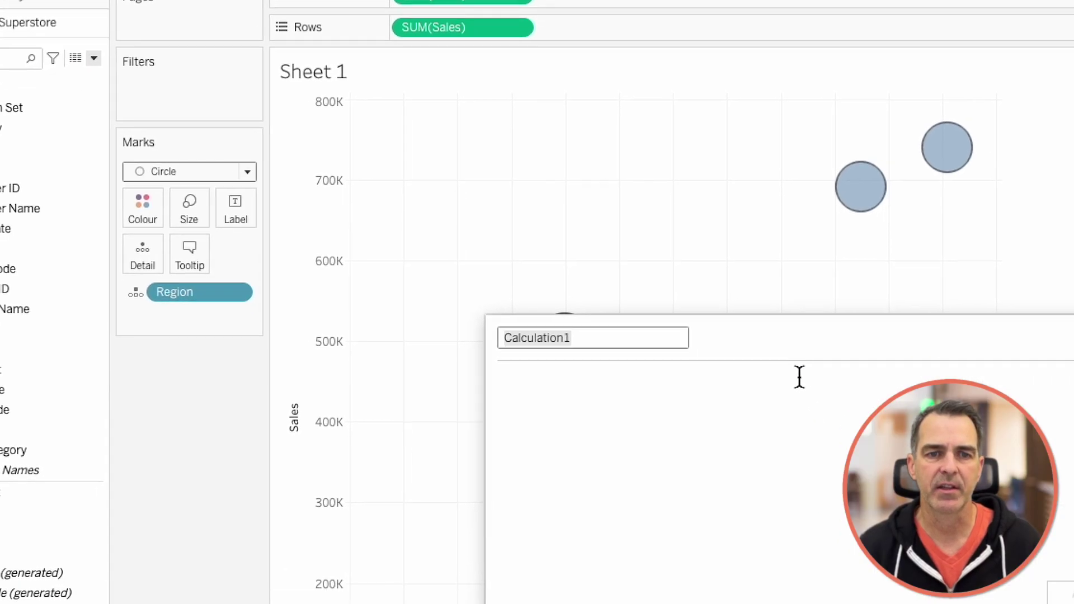
{"action": "type", "text": "2. State"}
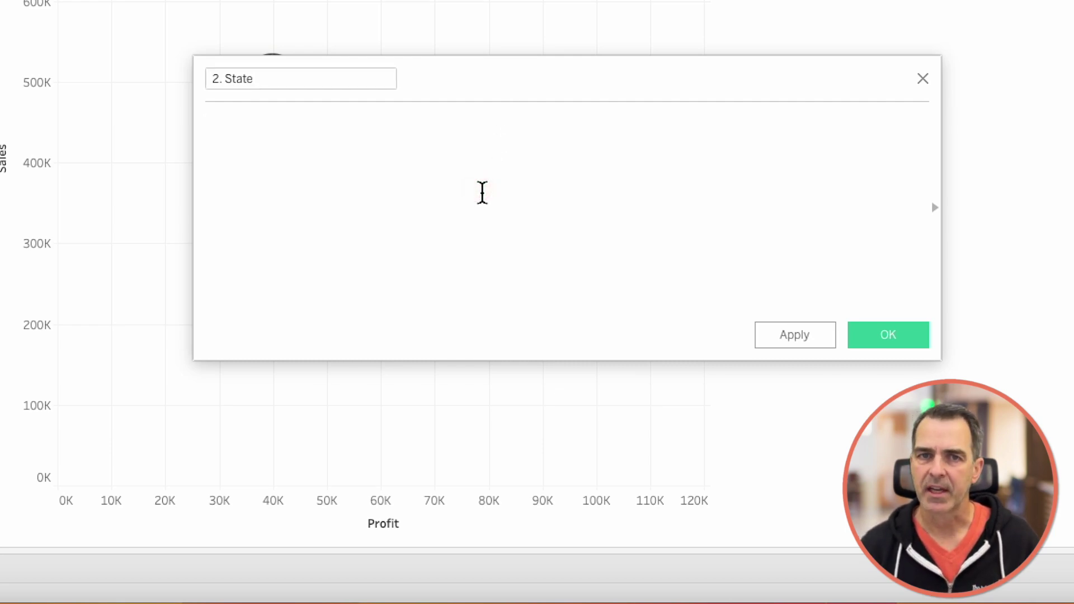
{"action": "type", "text": "IF region s"}
{"action": "key", "text": "Return"}
{"action": "type", "text": "THEN stat"}
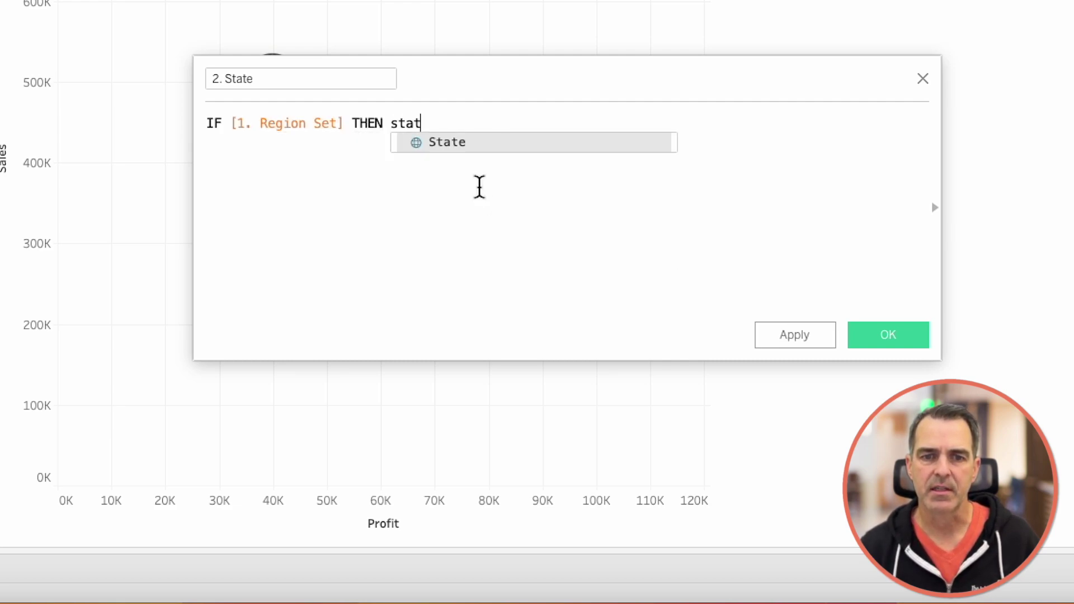
{"action": "key", "text": "Return"}
{"action": "type", "text": "ELSE "}
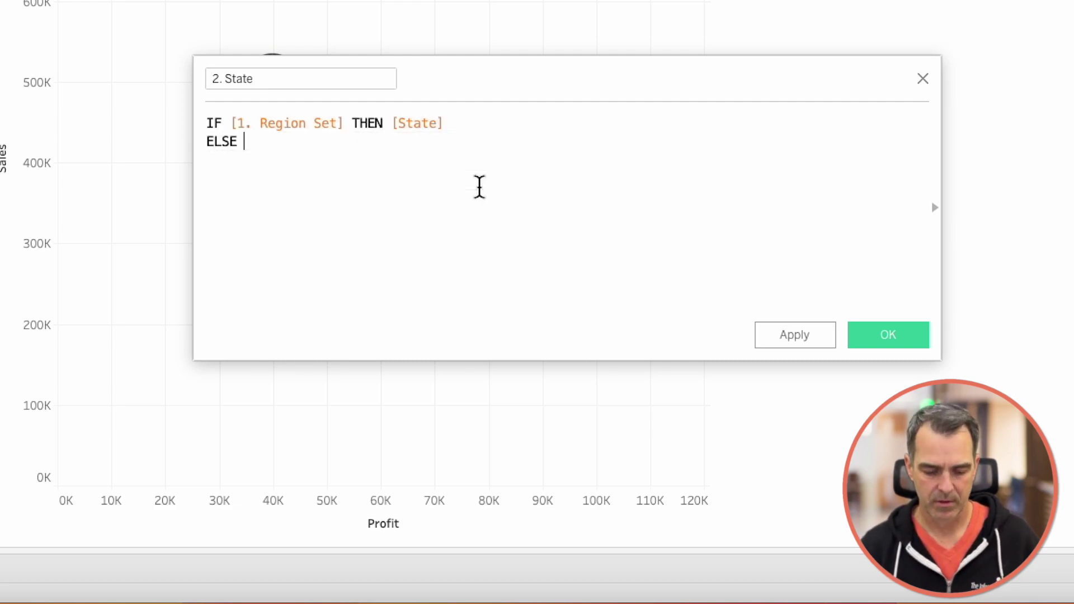
{"action": "type", "text": "region"}
{"action": "key", "text": "Return"}
{"action": "key", "text": "Return"}
{"action": "type", "text": "End"}
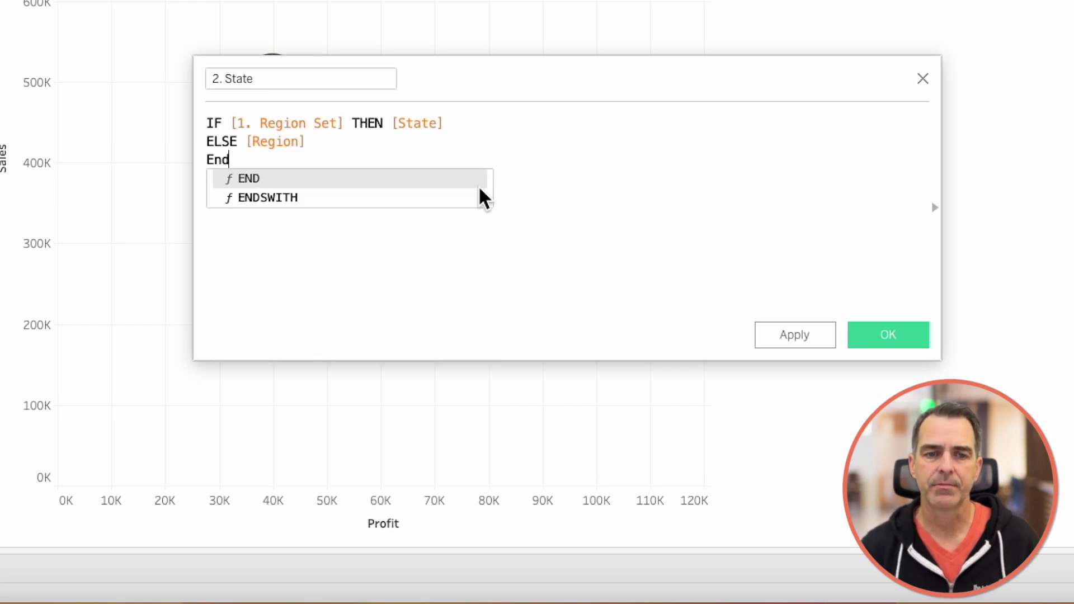
{"action": "key", "text": "Return"}
{"action": "left_click", "coordinate": [884, 339]}
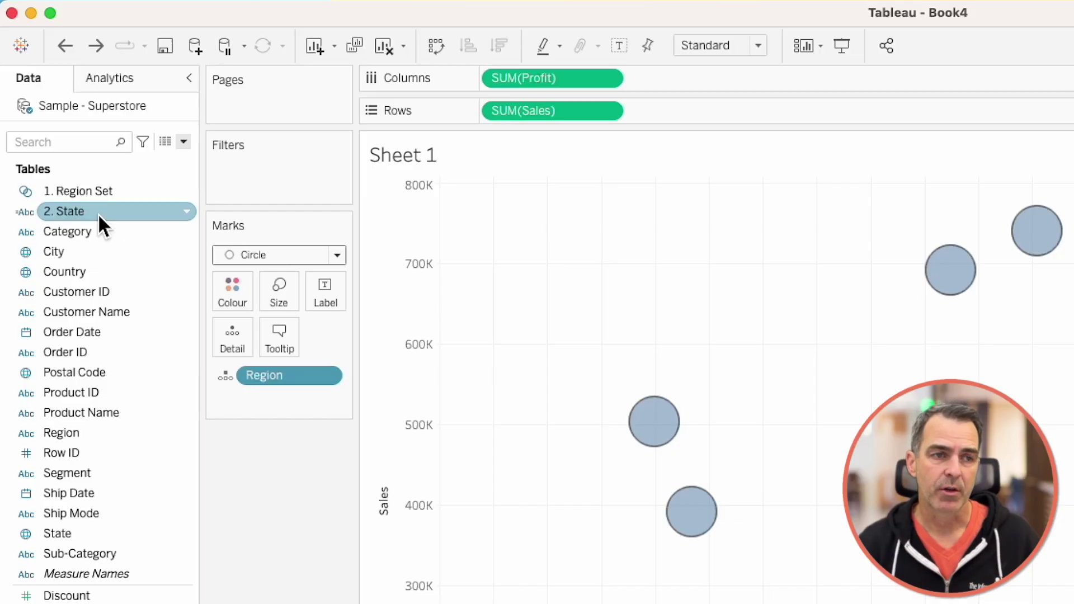
Step: Create a set from the 2. State field named '3. State Set'
{"action": "right_click", "coordinate": [99, 213]}
{"action": "mouse_move", "coordinate": [197, 436]}
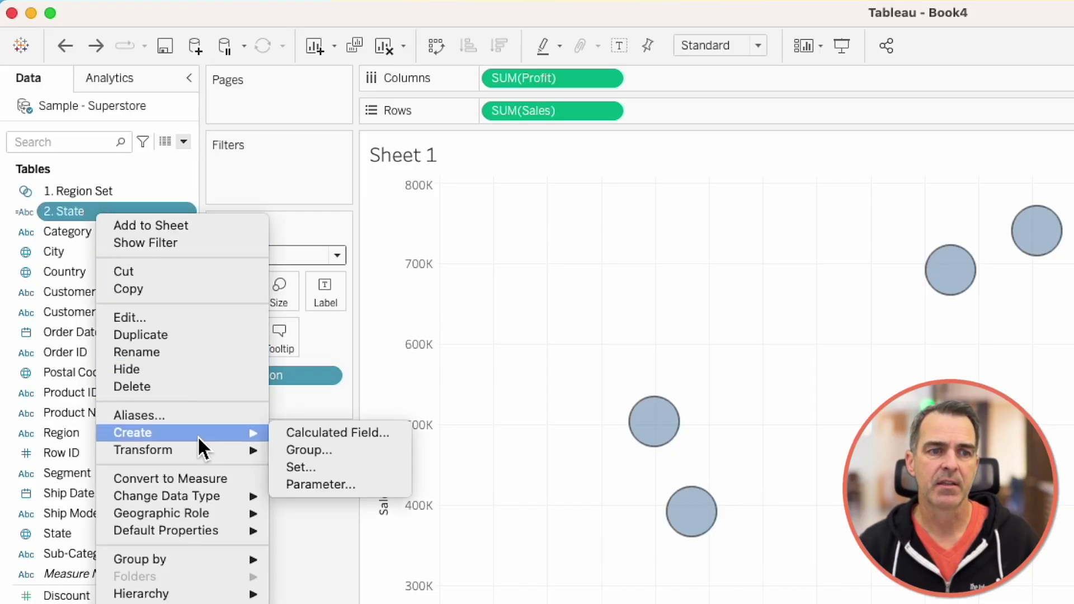
{"action": "left_click", "coordinate": [322, 470]}
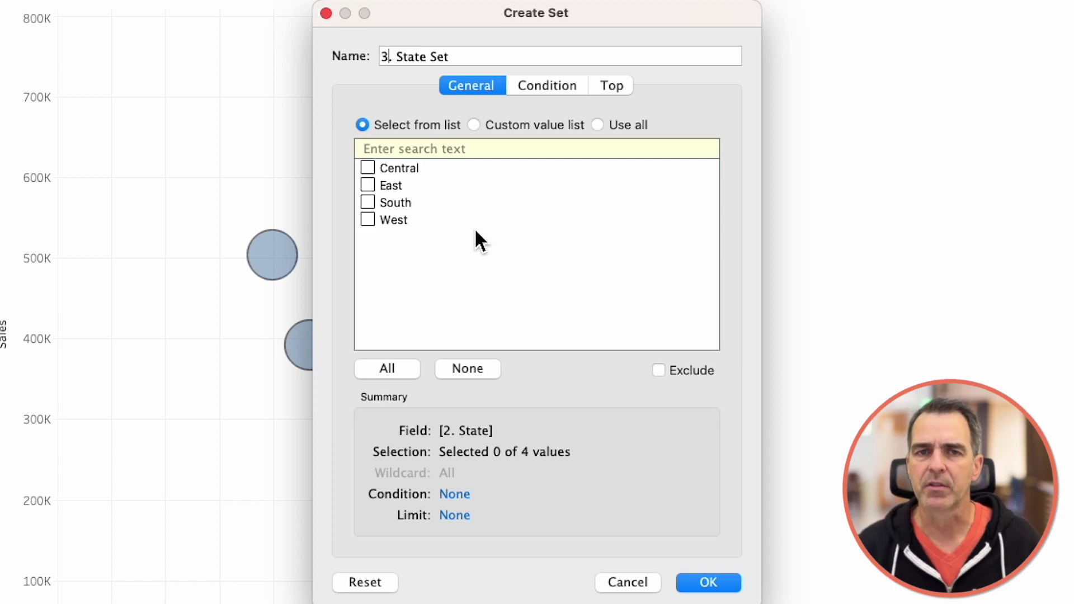
{"action": "left_click", "coordinate": [723, 585]}
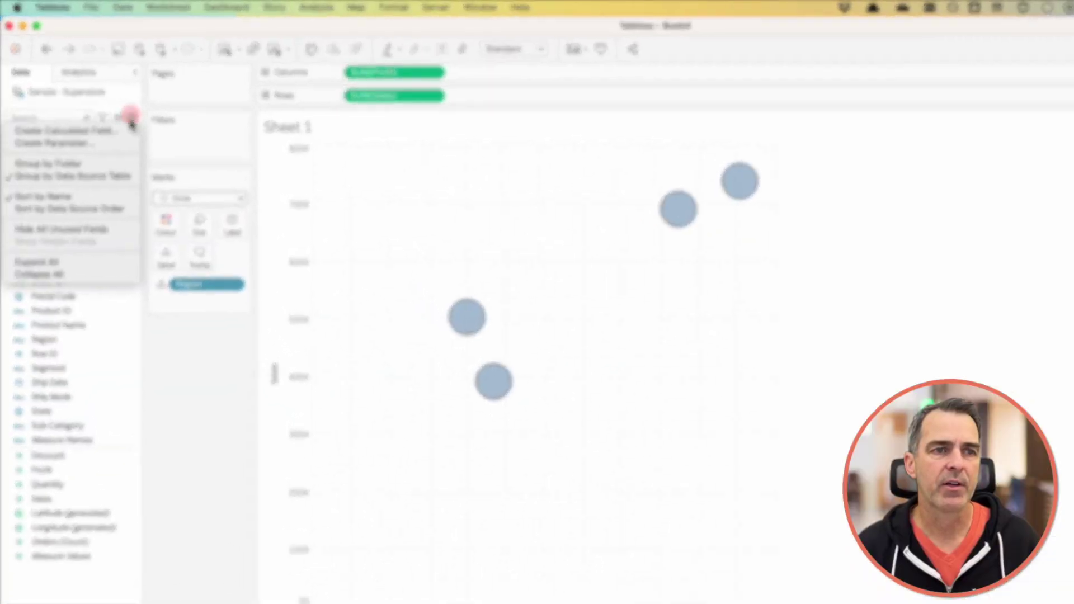
Step: Start calculated field '4. Postal Code' with IF [1. Region Set] AND [3. State Set] THEN [Postal Code]
{"action": "left_click", "coordinate": [64, 131]}
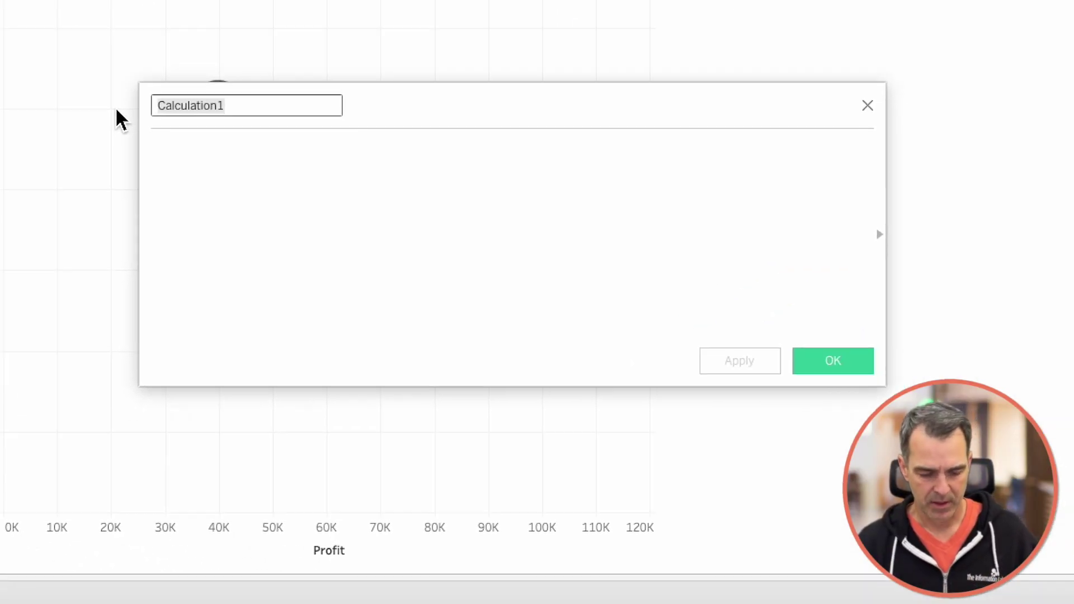
{"action": "type", "text": "4. Postal Code"}
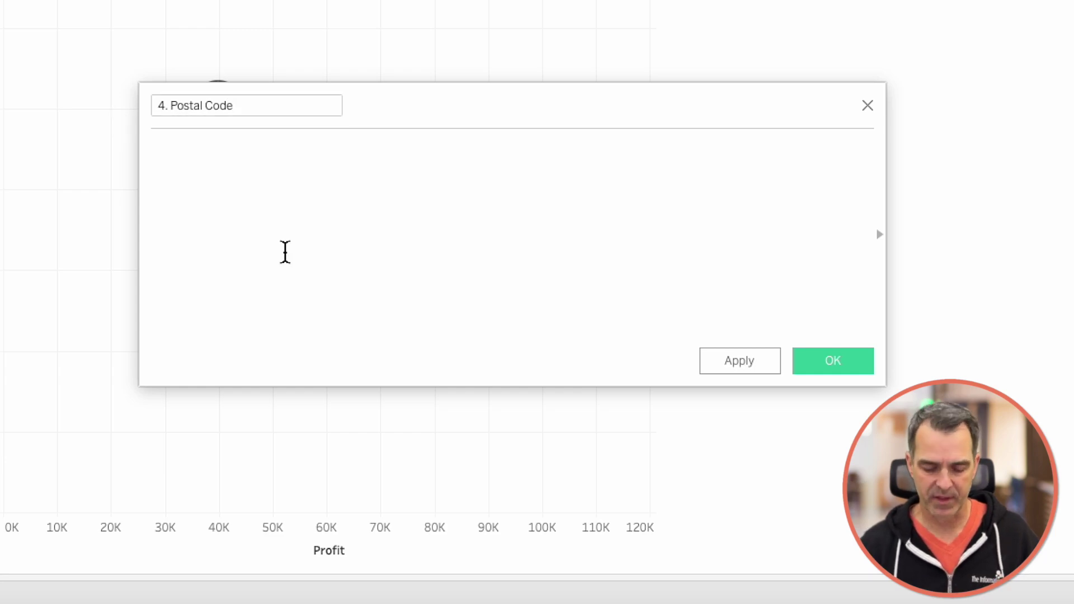
{"action": "left_click", "coordinate": [285, 252]}
{"action": "type", "text": "IF set"}
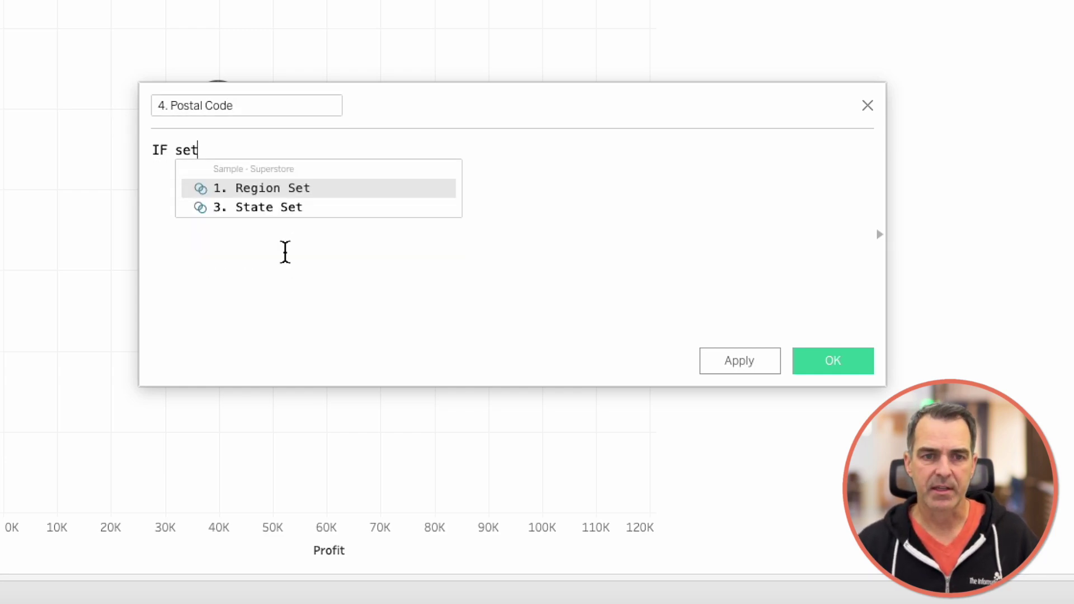
{"action": "left_click", "coordinate": [271, 191]}
{"action": "type", "text": "AND set"}
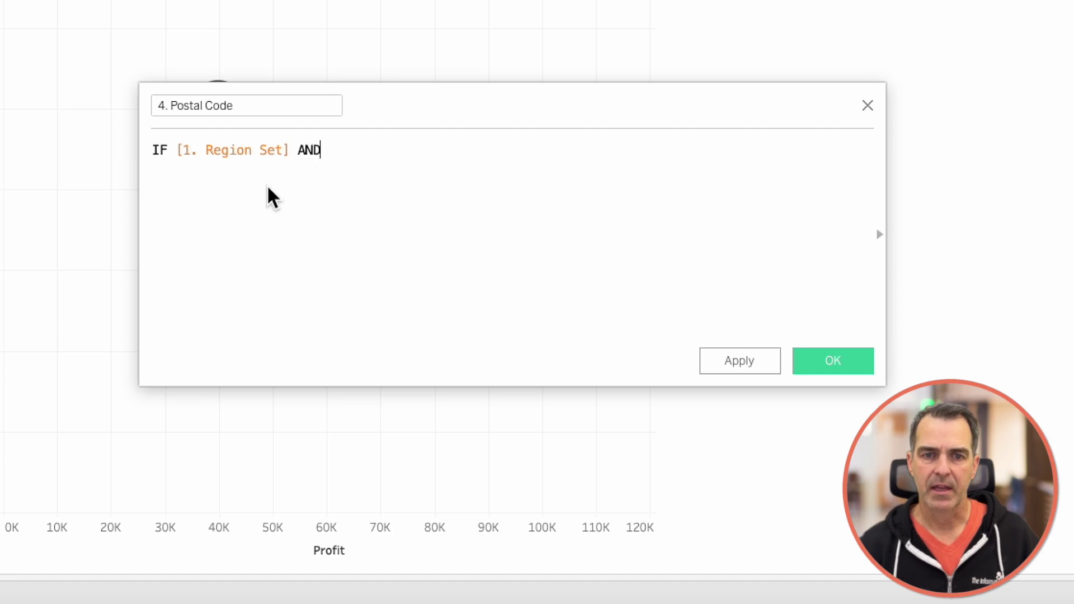
{"action": "left_click", "coordinate": [410, 210]}
{"action": "type", "text": "THEN pos"}
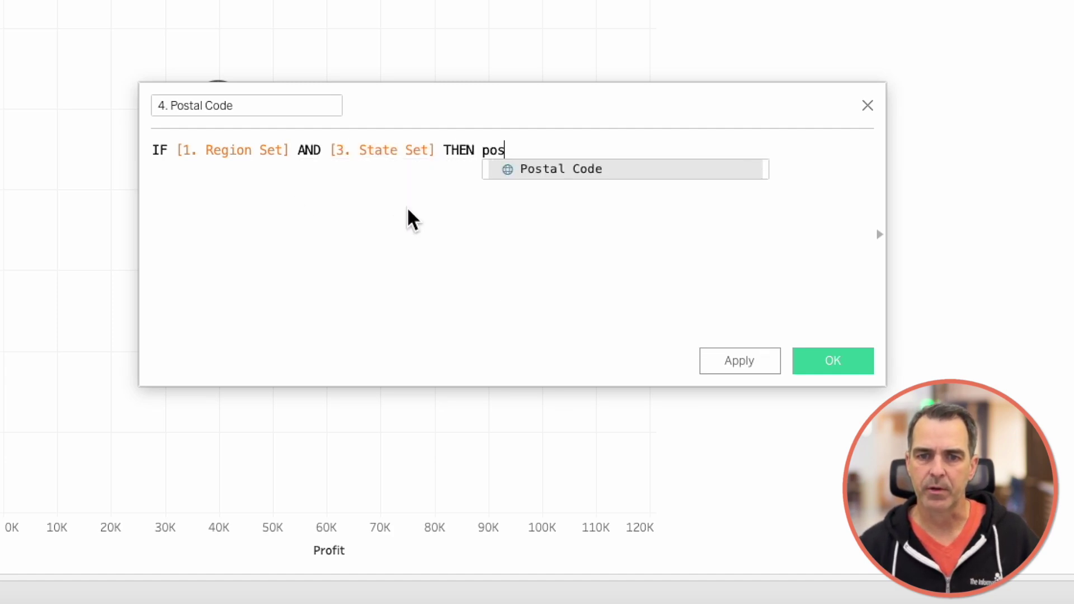
{"action": "key", "text": "Return"}
{"action": "key", "text": "Return"}
Step: Add ELSEIF [1. Region Set] THEN [State] ELSE [Region] END and save the calculation
{"action": "type", "text": "ELSEIF re"}
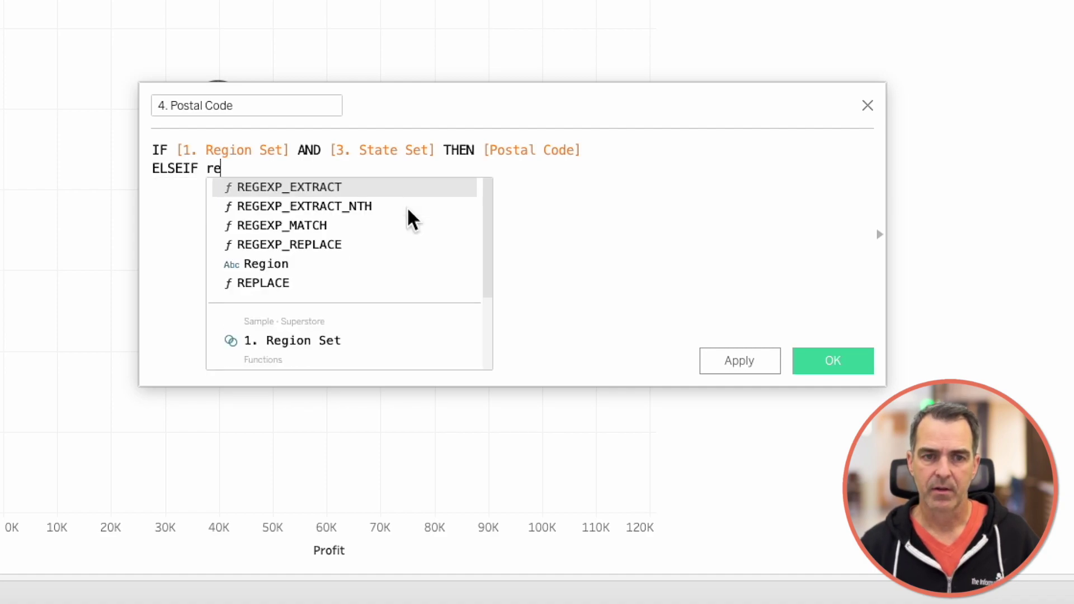
{"action": "left_click", "coordinate": [366, 342]}
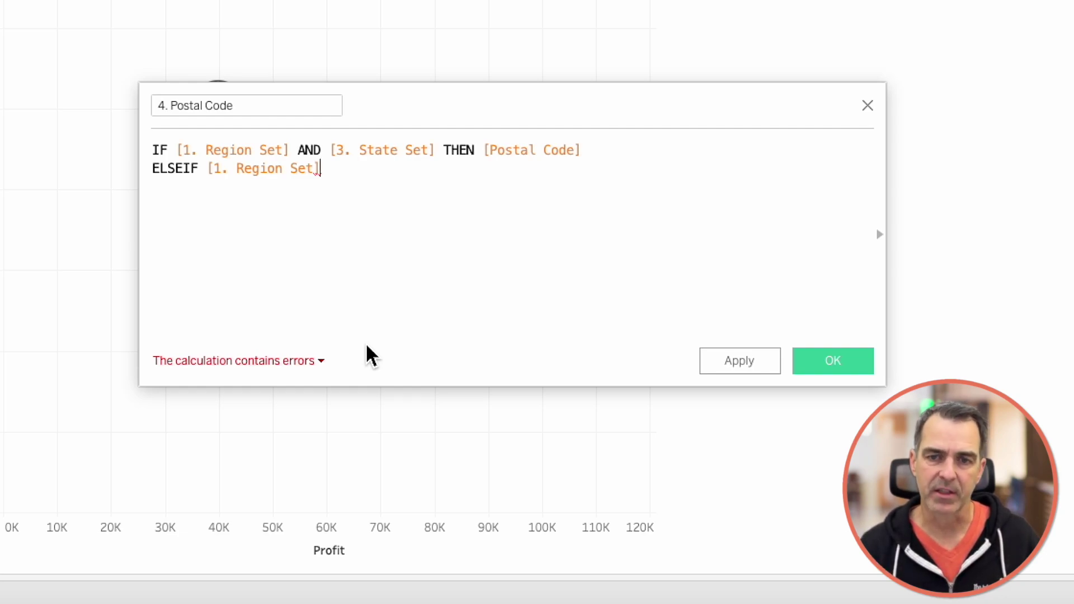
{"action": "type", "text": "THEN"}
{"action": "key", "text": "Return"}
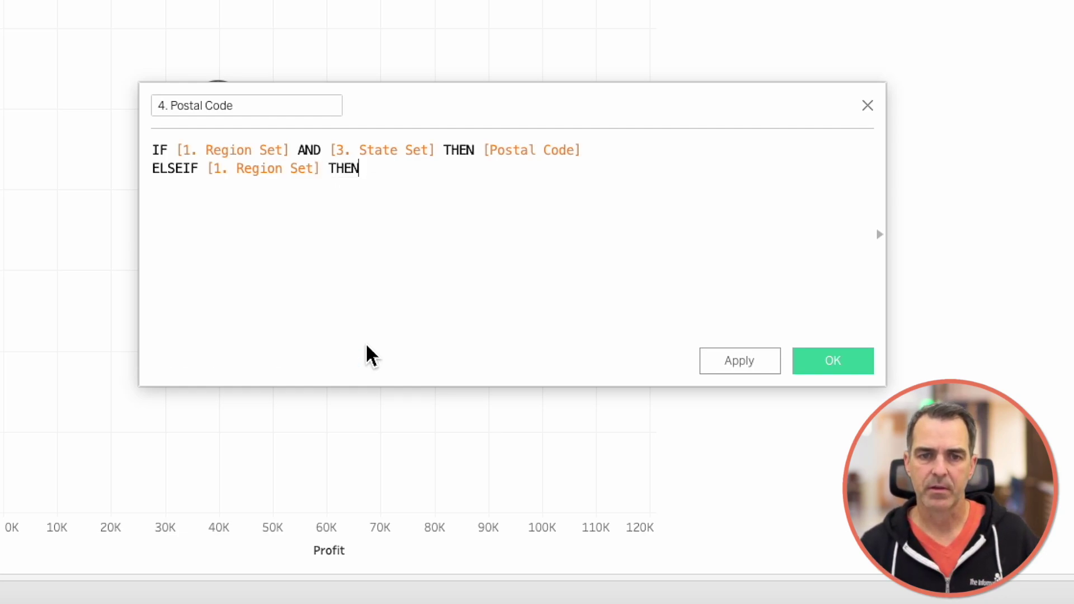
{"action": "key", "text": "BackSpace"}
{"action": "type", "text": "state"}
{"action": "key", "text": "Return"}
{"action": "key", "text": "Return"}
{"action": "type", "text": "E"}
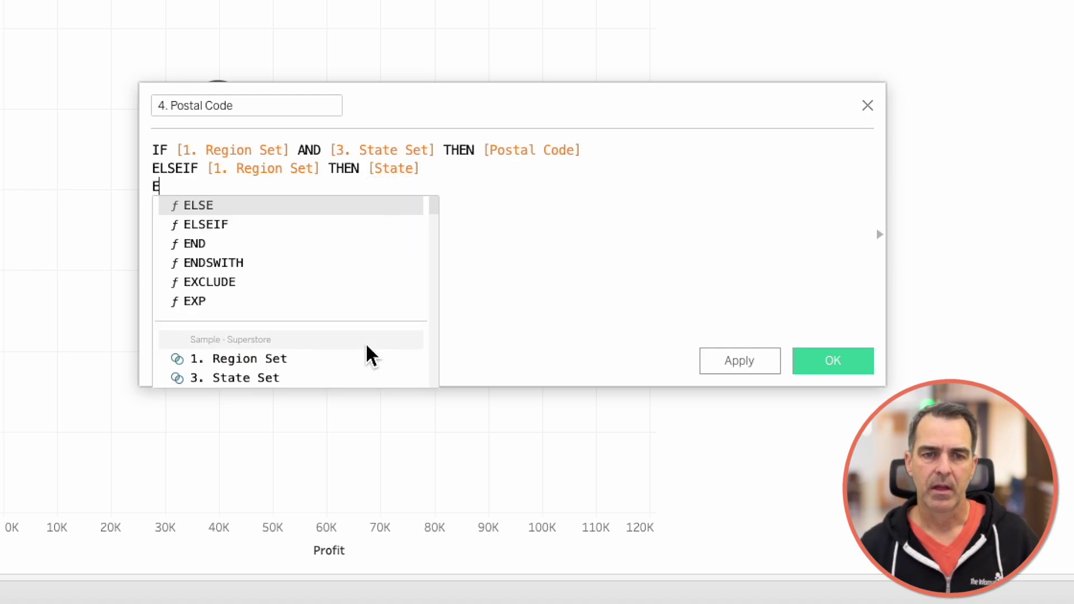
{"action": "type", "text": "LSE reg"}
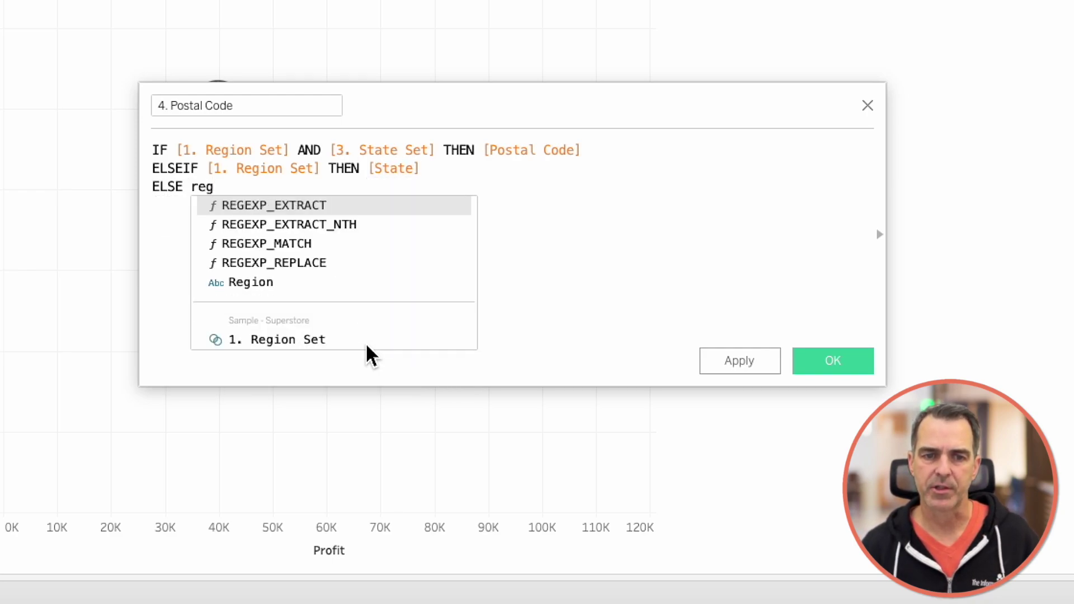
{"action": "key", "text": "Down"}
{"action": "key", "text": "Down"}
{"action": "key", "text": "Down"}
{"action": "key", "text": "Down"}
{"action": "key", "text": "Return"}
{"action": "key", "text": "Return"}
{"action": "type", "text": "END"}
{"action": "key", "text": "Return"}
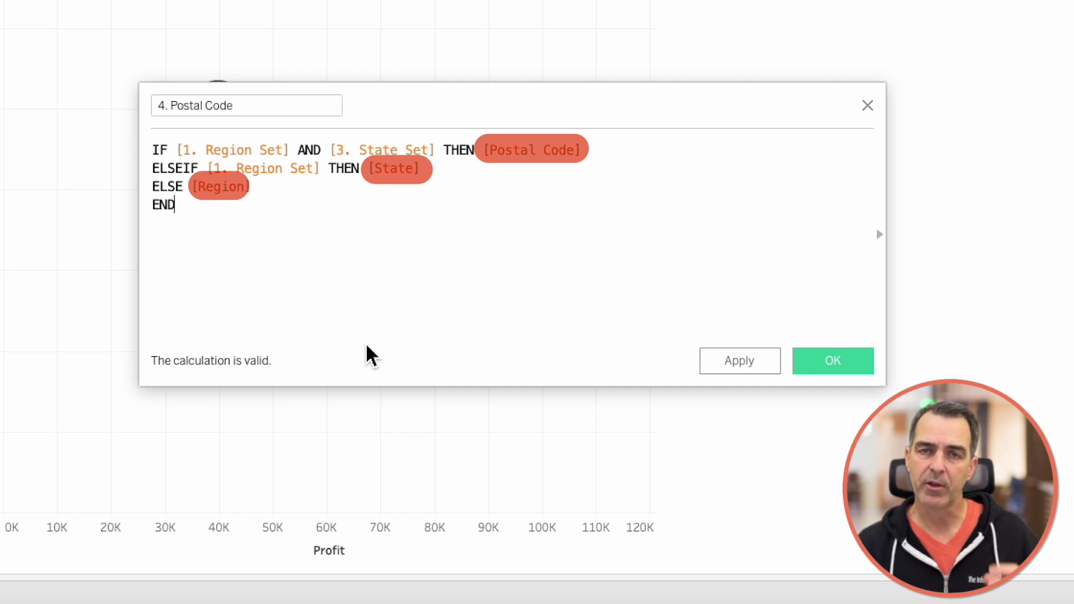
{"action": "left_click", "coordinate": [823, 369]}
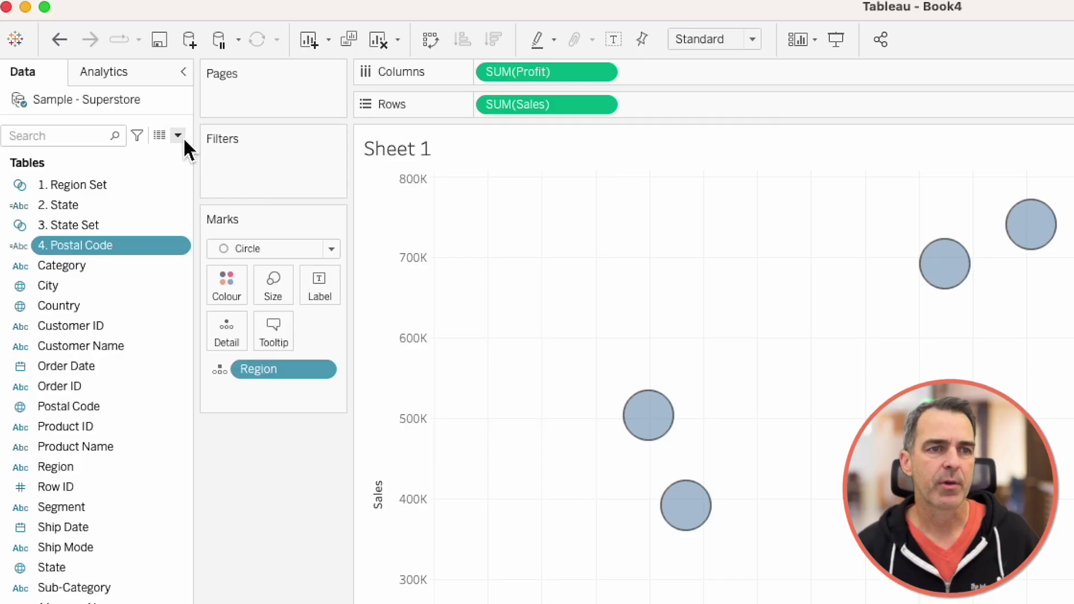
Step: Start '5. Drill 1-2-3' with IF [4. Postal Code] = [Postal Code] THEN 'Postal Code'
{"action": "left_click", "coordinate": [178, 135]}
{"action": "left_click", "coordinate": [151, 161]}
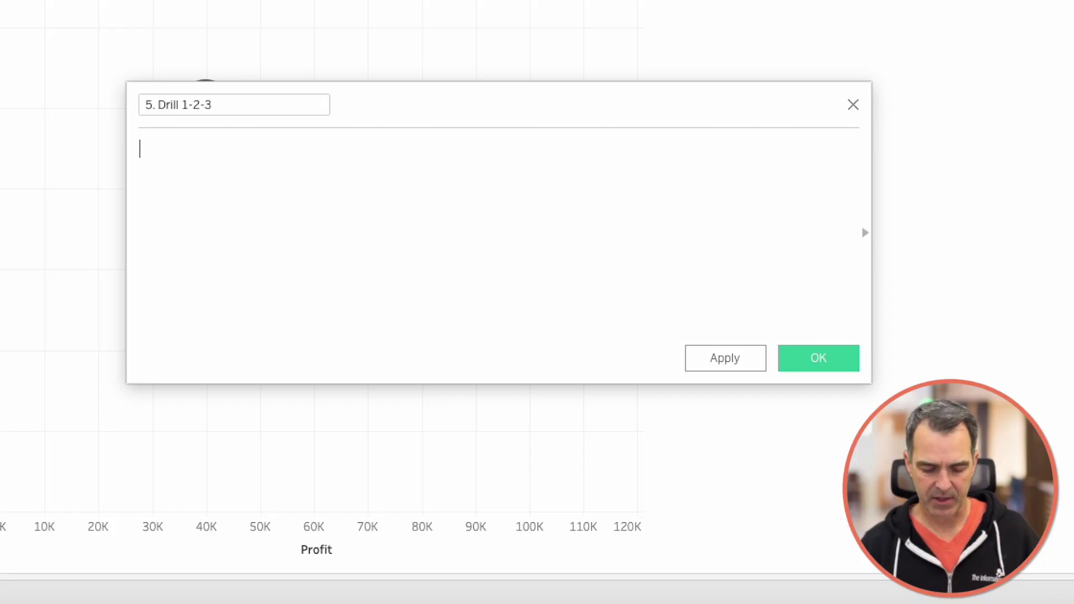
{"action": "type", "text": "IF pos"}
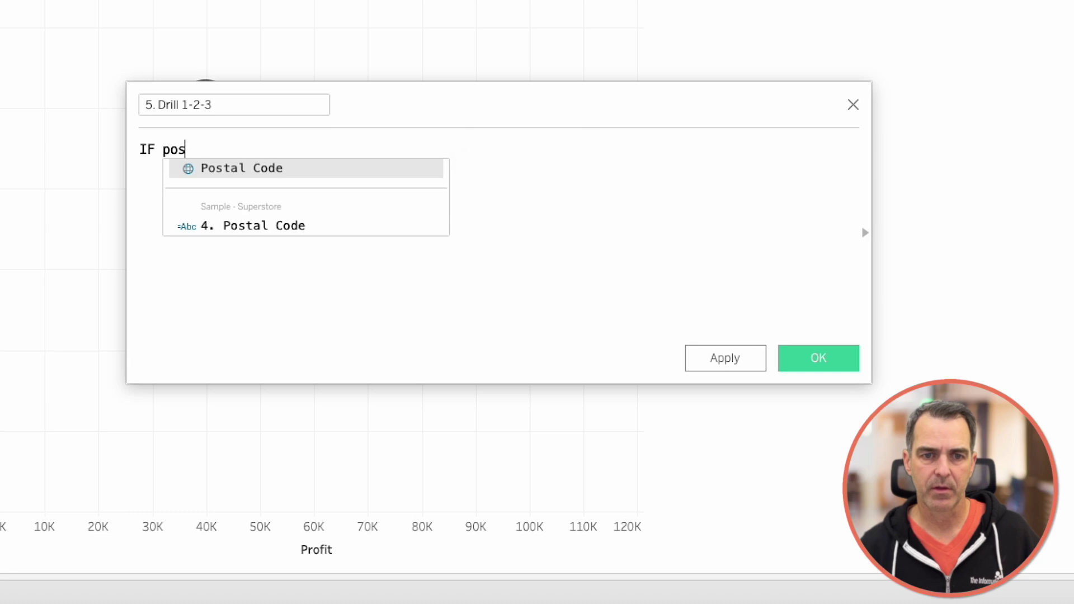
{"action": "key", "text": "Down"}
{"action": "key", "text": "Return"}
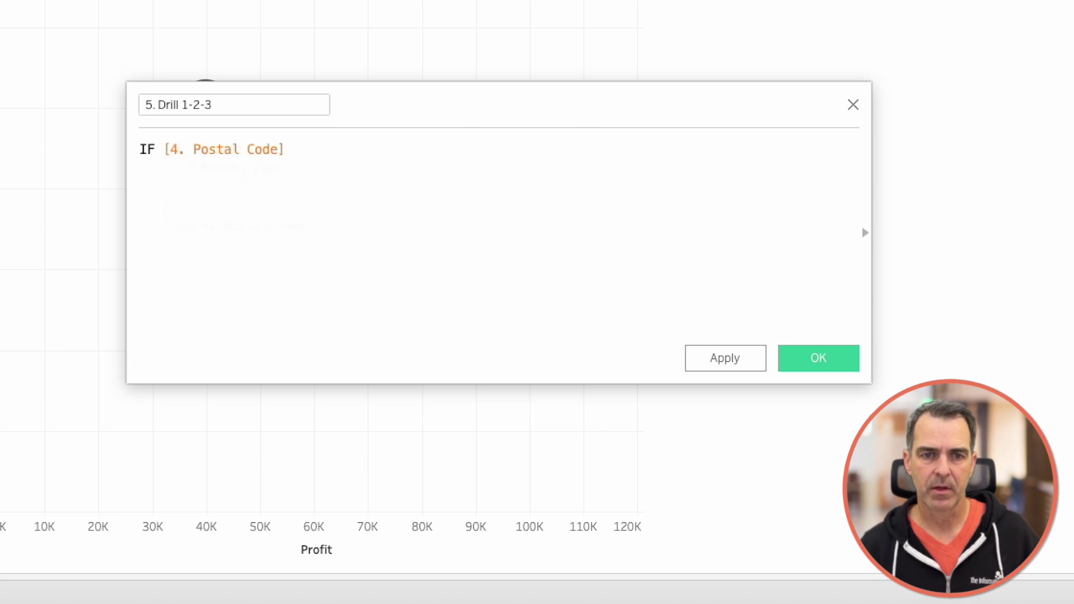
{"action": "type", "text": "= Posa"}
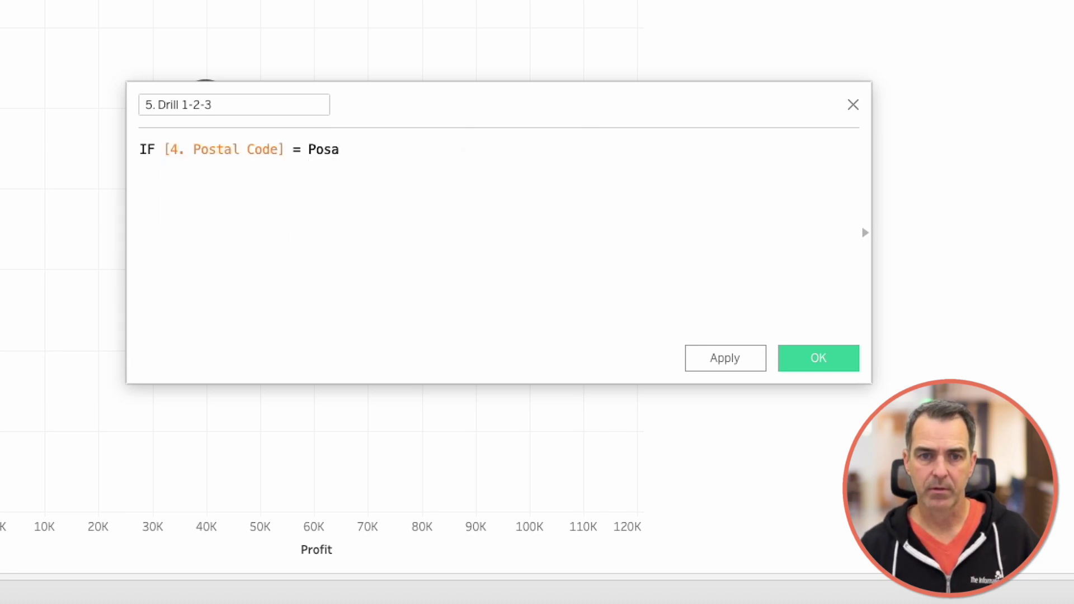
{"action": "key", "text": "BackSpace"}
{"action": "key", "text": "Return"}
{"action": "key", "text": "Return"}
{"action": "type", "text": "THEN 'Po"}
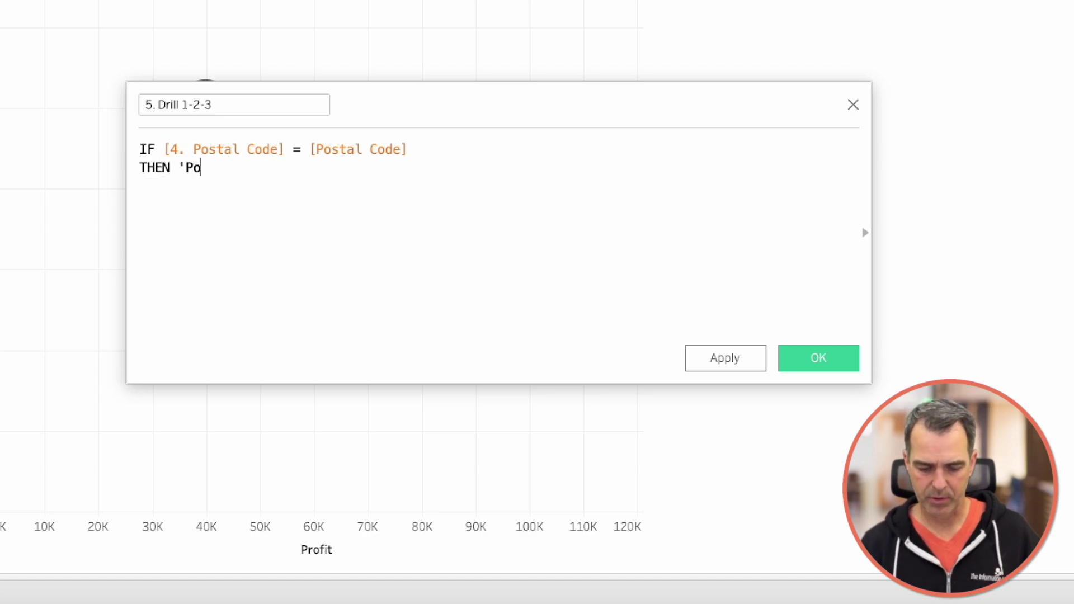
{"action": "type", "text": "stal Code'"}
{"action": "key", "text": "Return"}
Step: Add the branch ELSEIF [4. Postal Code] = [State] THEN 'State'
{"action": "type", "text": "EL"}
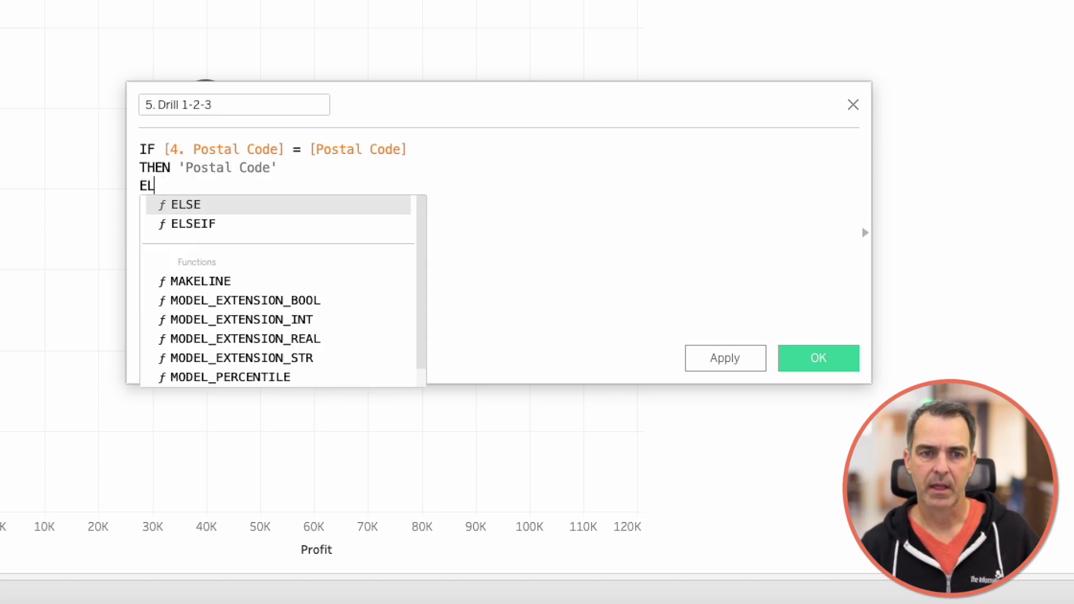
{"action": "type", "text": "SEIF post"}
{"action": "key", "text": "Down"}
{"action": "key", "text": "Return"}
{"action": "type", "text": "= "}
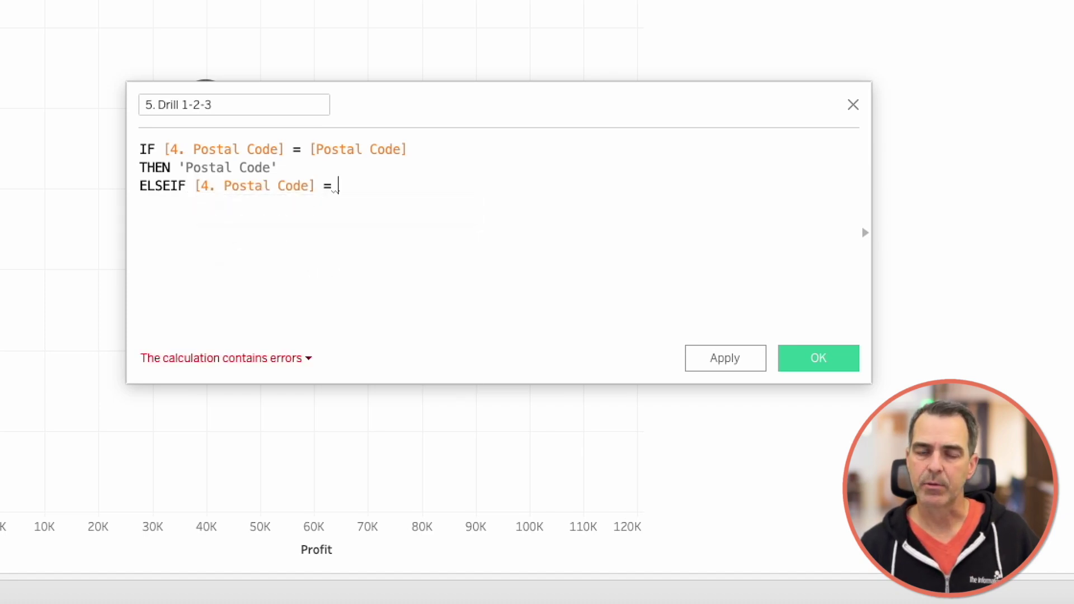
{"action": "type", "text": "state"}
{"action": "key", "text": "Return"}
{"action": "key", "text": "Return"}
{"action": "type", "text": "THEN"}
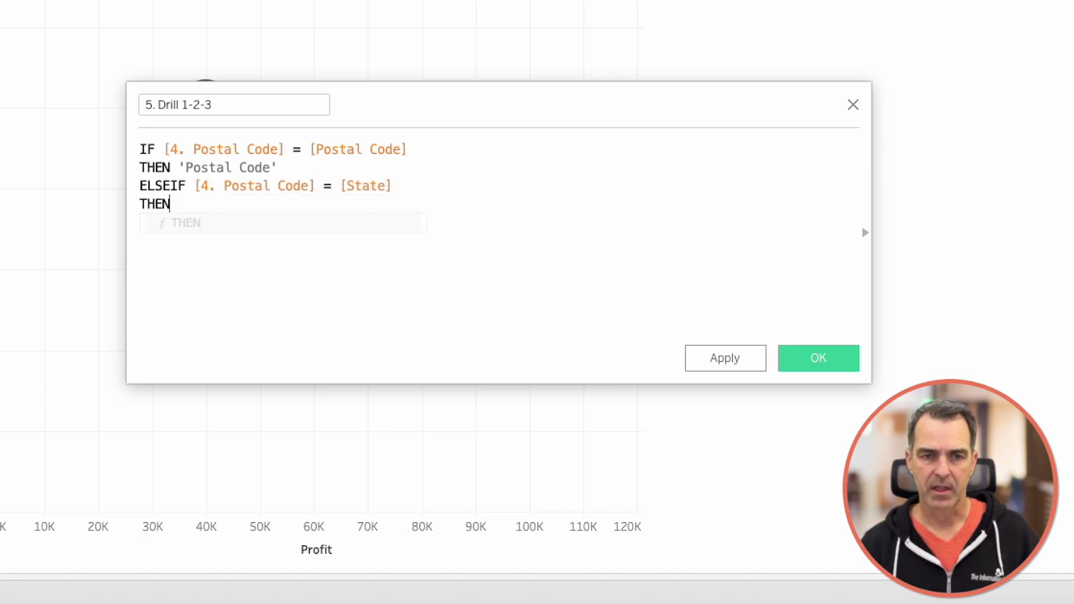
{"action": "type", "text": " 'State'"}
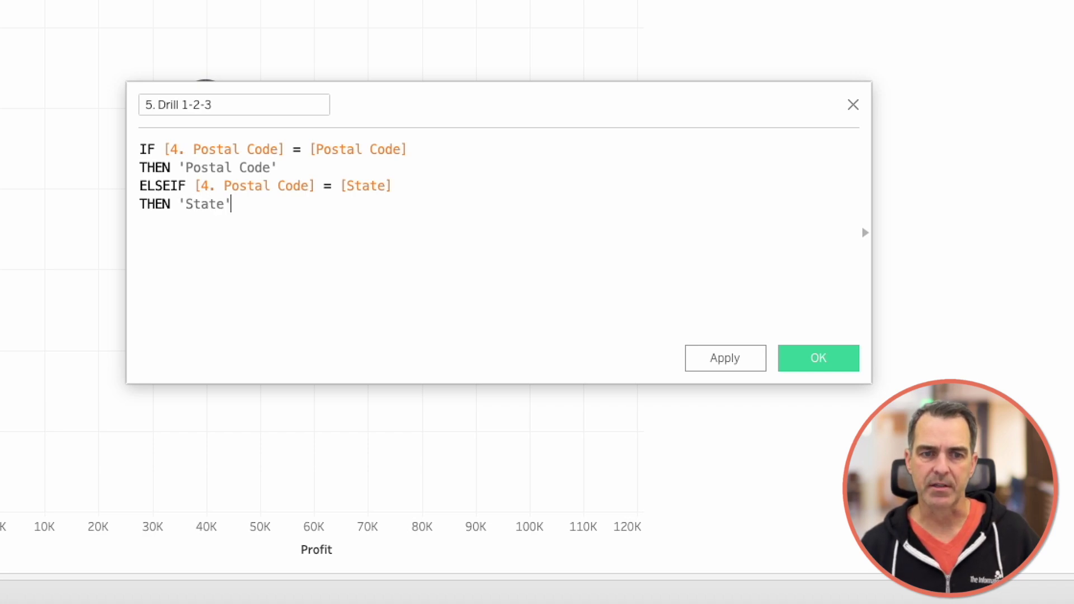
{"action": "key", "text": "Return"}
Step: Add ELSEIF [4. Postal Code] = [Region] THEN 'Region', close with END, and save
{"action": "type", "text": "ELSE"}
{"action": "key", "text": "Down"}
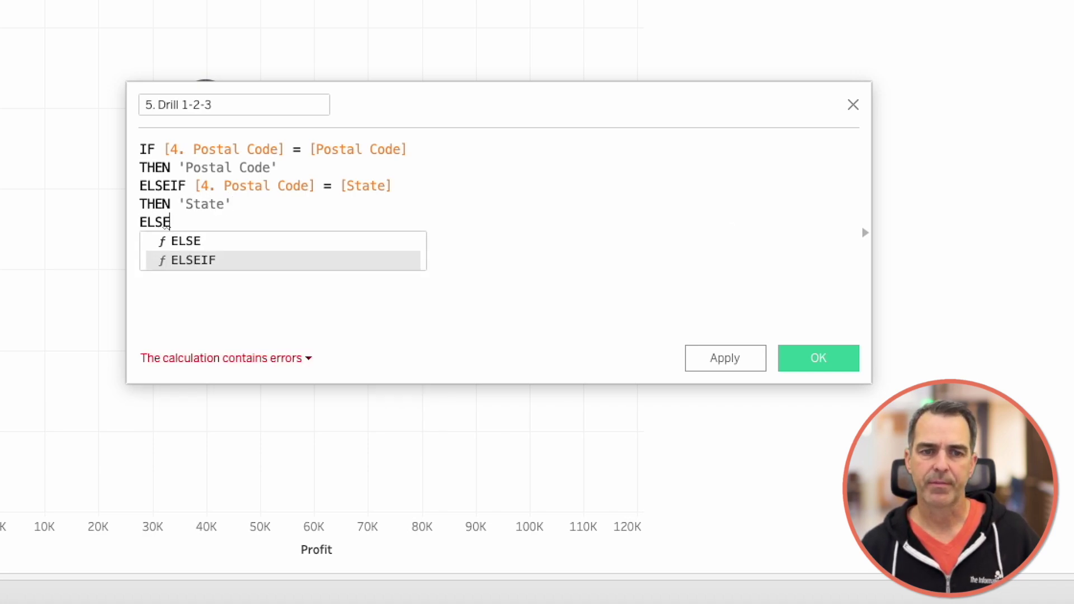
{"action": "key", "text": "Return"}
{"action": "type", "text": "post"}
{"action": "key", "text": "Down"}
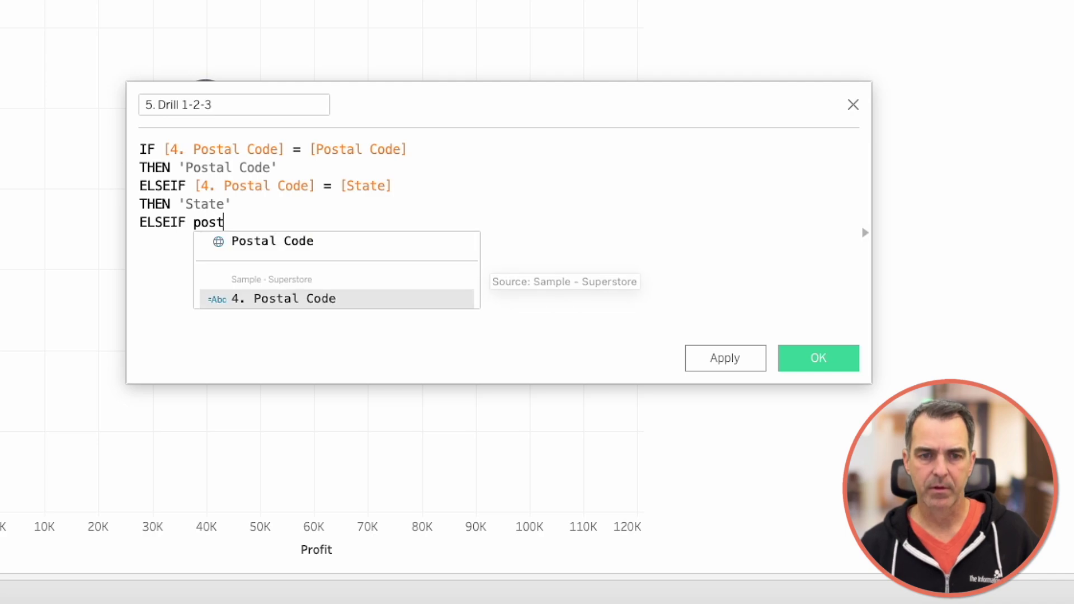
{"action": "key", "text": "Return"}
{"action": "type", "text": "= Regio"}
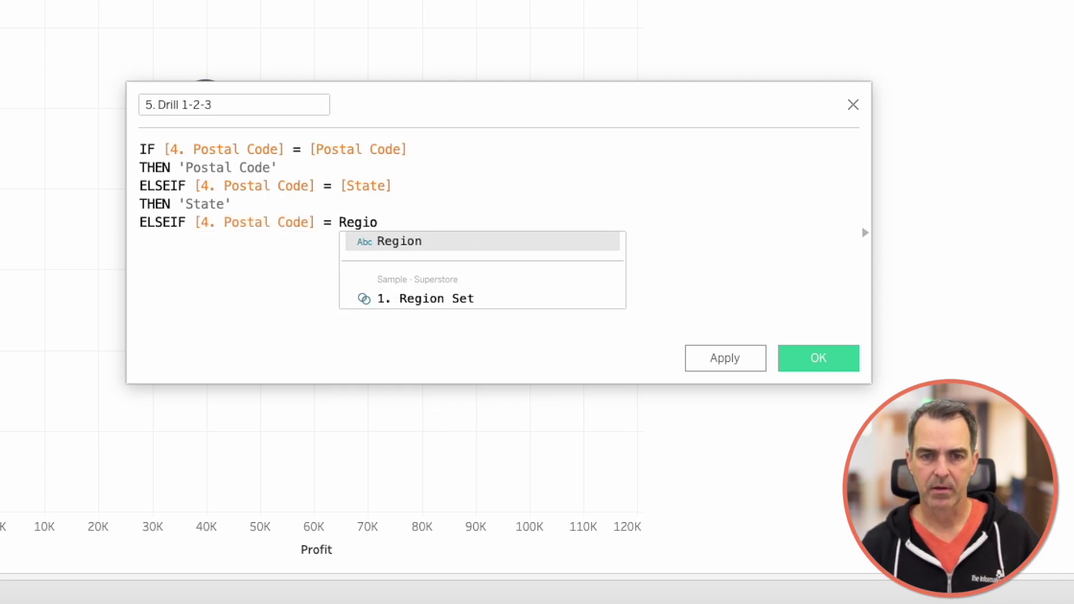
{"action": "key", "text": "Return"}
{"action": "type", "text": "THEN 'Region'"}
{"action": "key", "text": "Return"}
{"action": "type", "text": "EN"}
{"action": "key", "text": "Return"}
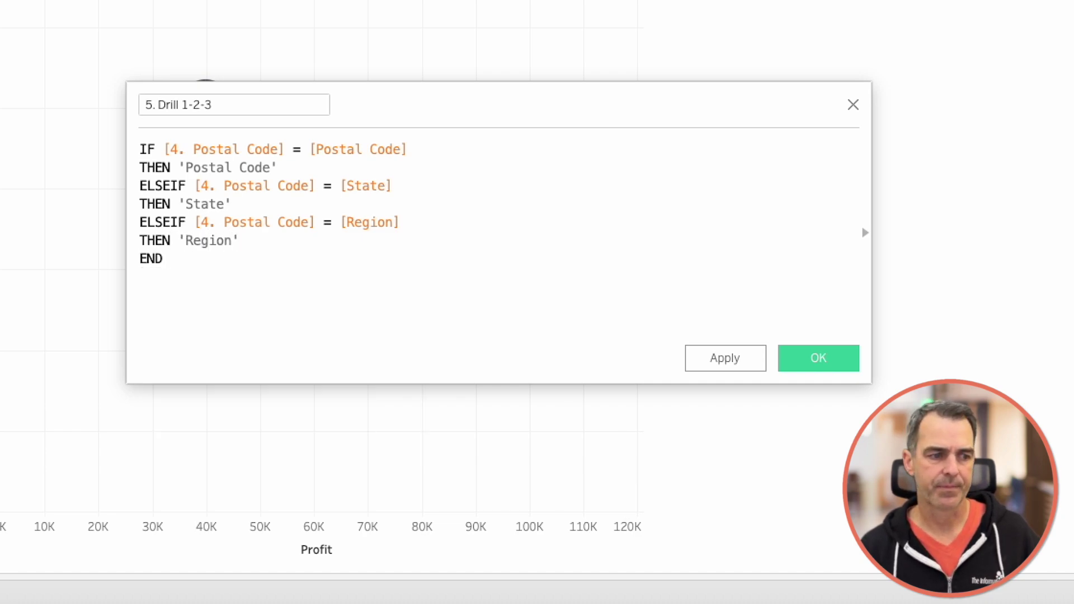
{"action": "left_click", "coordinate": [804, 360]}
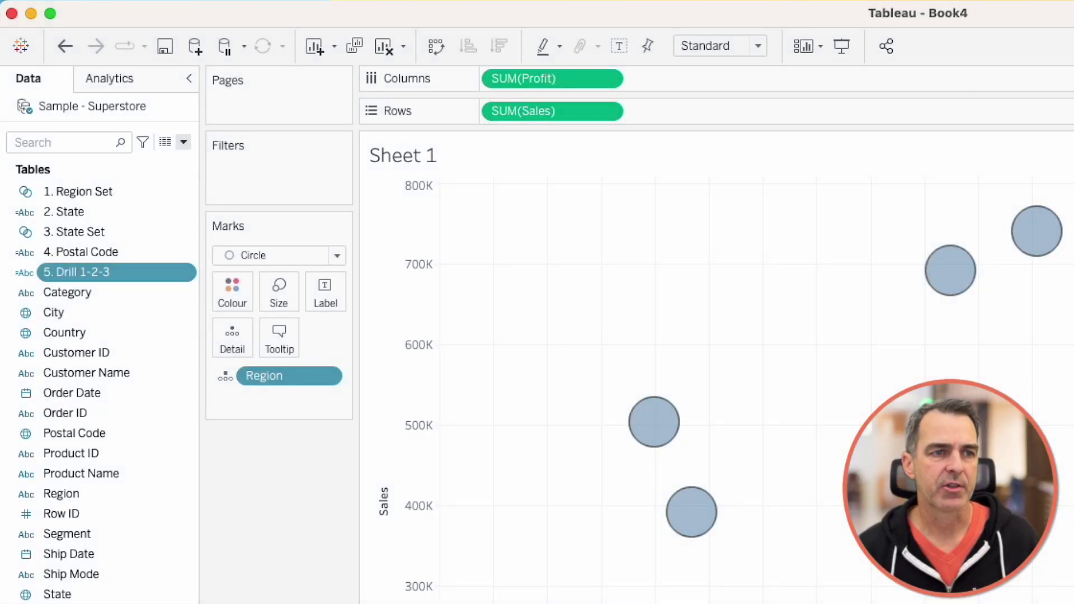
Step: Colour the circles by 5. Drill 1-2-3 and label them with 4. Postal Code
{"action": "left_click_drag", "start_coordinate": [83, 272], "coordinate": [235, 341]}
{"action": "left_click_drag", "start_coordinate": [263, 376], "coordinate": [334, 293]}
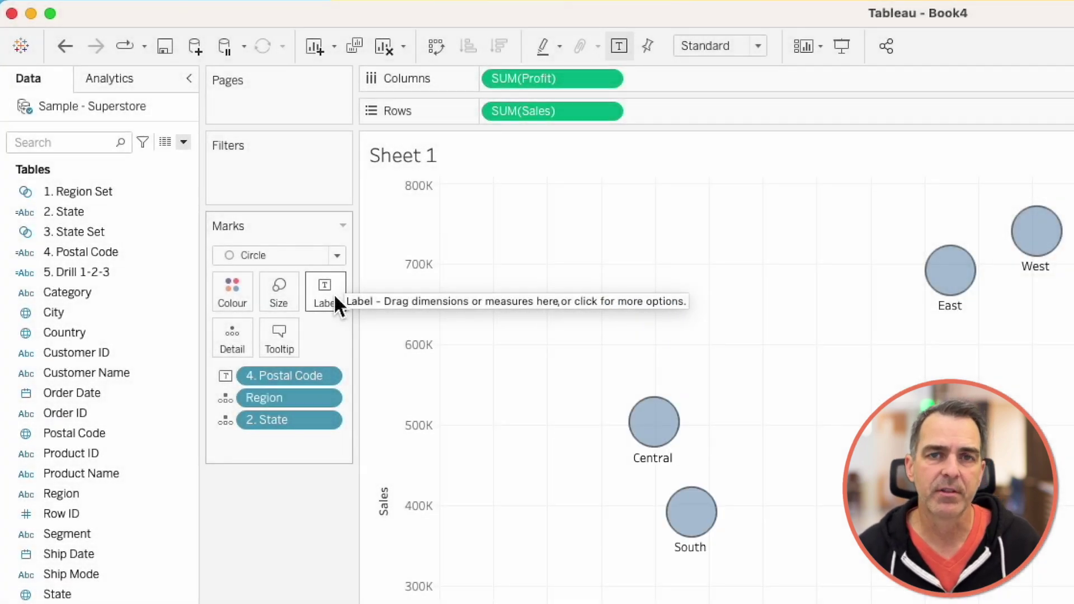
{"action": "left_click", "coordinate": [75, 273]}
{"action": "left_click_drag", "start_coordinate": [75, 273], "coordinate": [230, 292]}
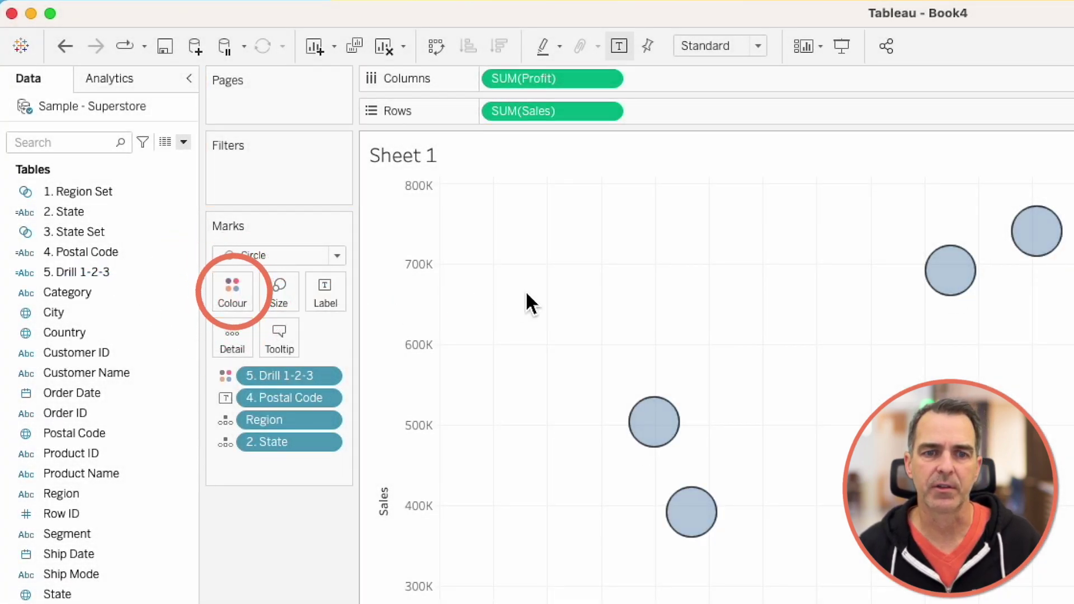
Step: Format the labels as bold 10-pt text matching the mark colour
{"action": "left_click", "coordinate": [327, 291]}
{"action": "left_click", "coordinate": [406, 393]}
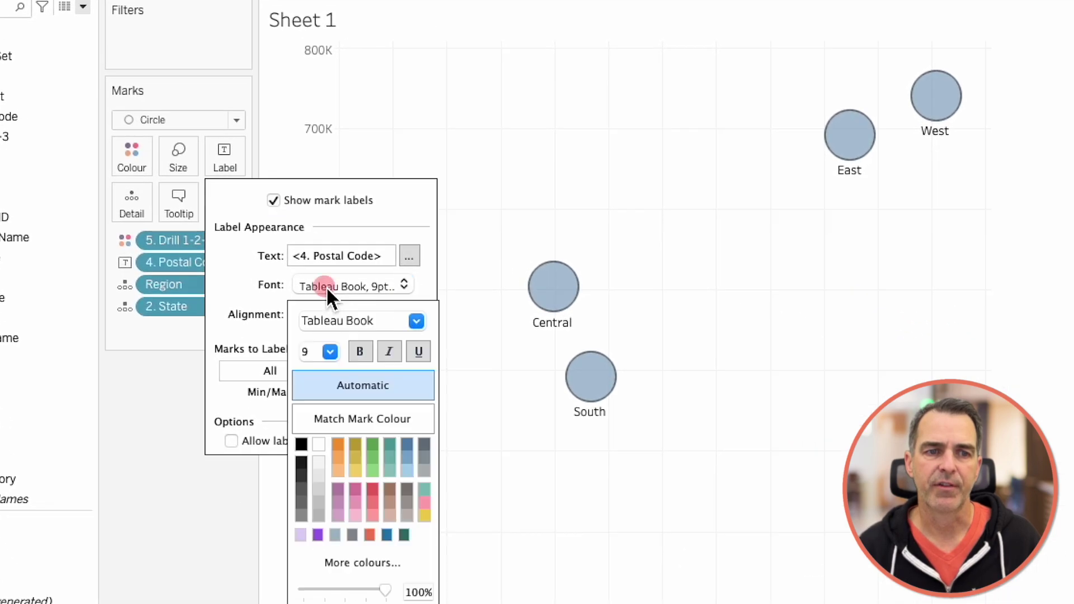
{"action": "left_click", "coordinate": [336, 357]}
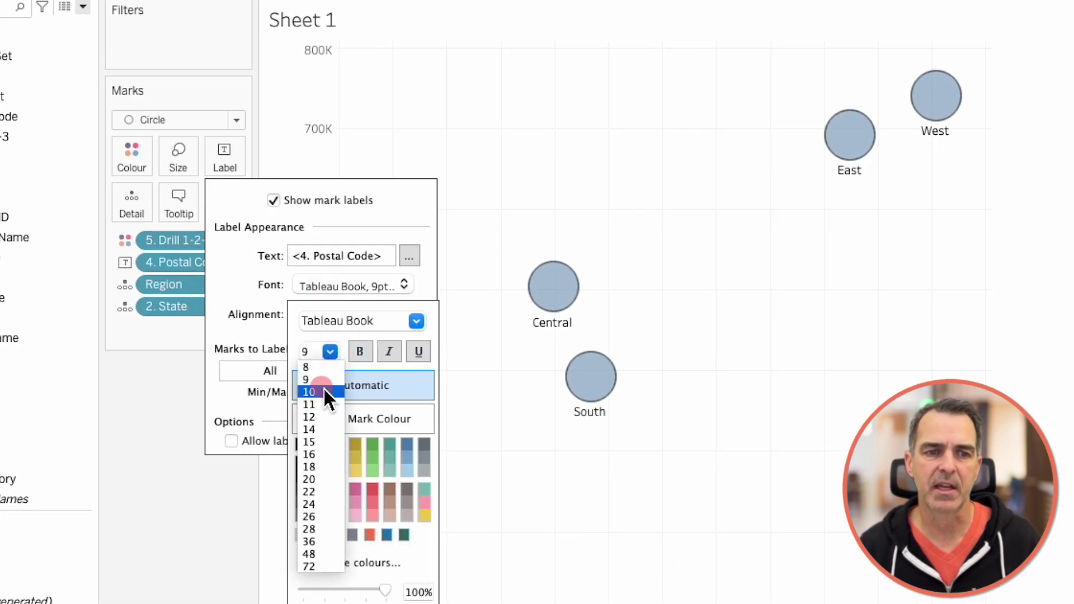
{"action": "left_click", "coordinate": [324, 387]}
{"action": "left_click", "coordinate": [350, 418]}
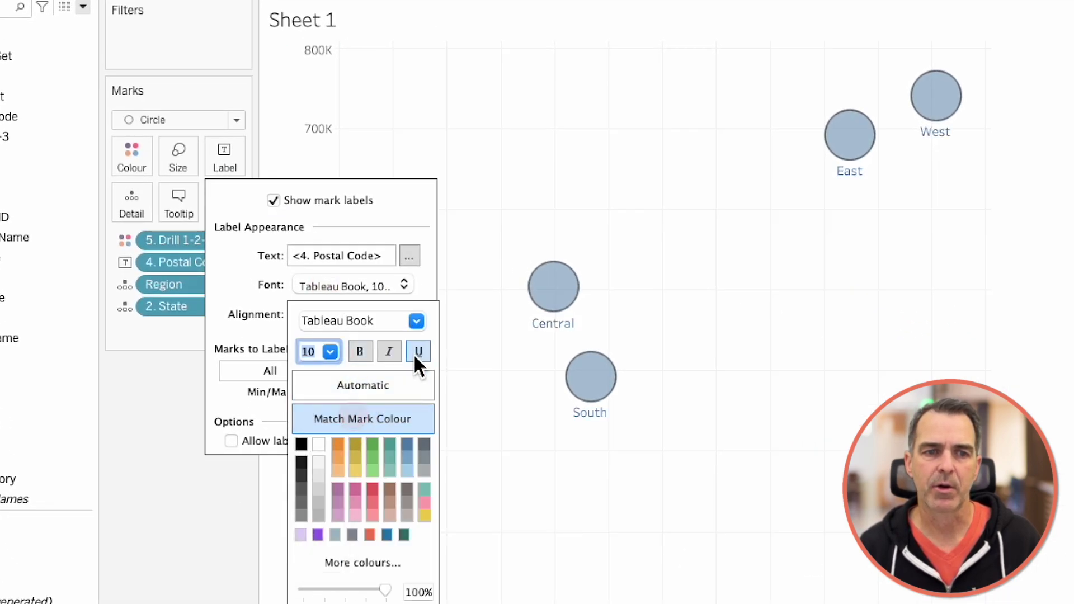
{"action": "left_click", "coordinate": [367, 352]}
{"action": "left_click", "coordinate": [662, 162]}
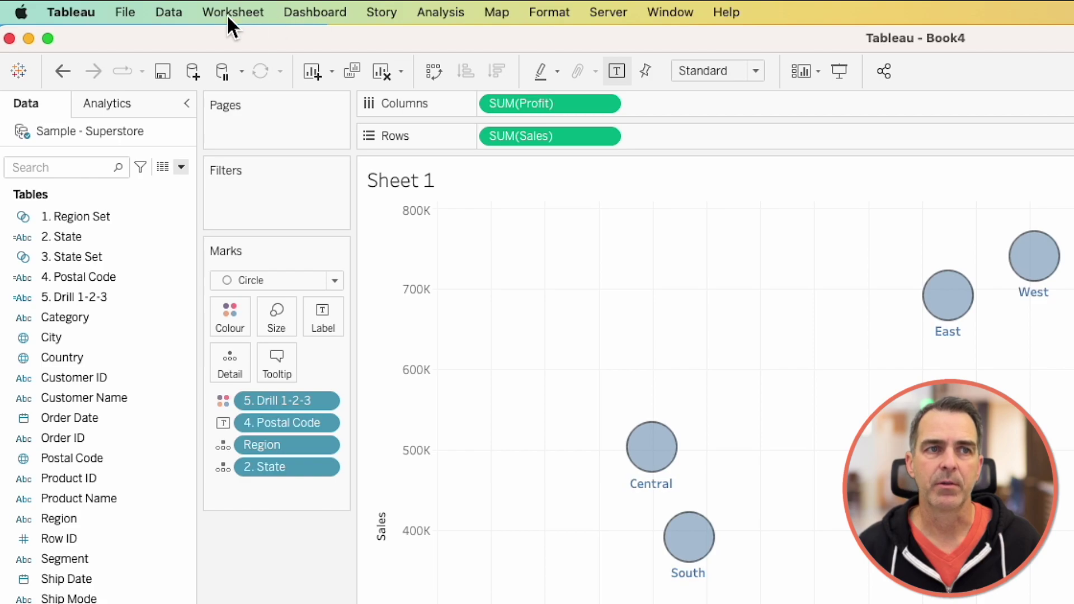
Step: Add a new Change Set Values action from the worksheet's Actions list
{"action": "left_click", "coordinate": [227, 14]}
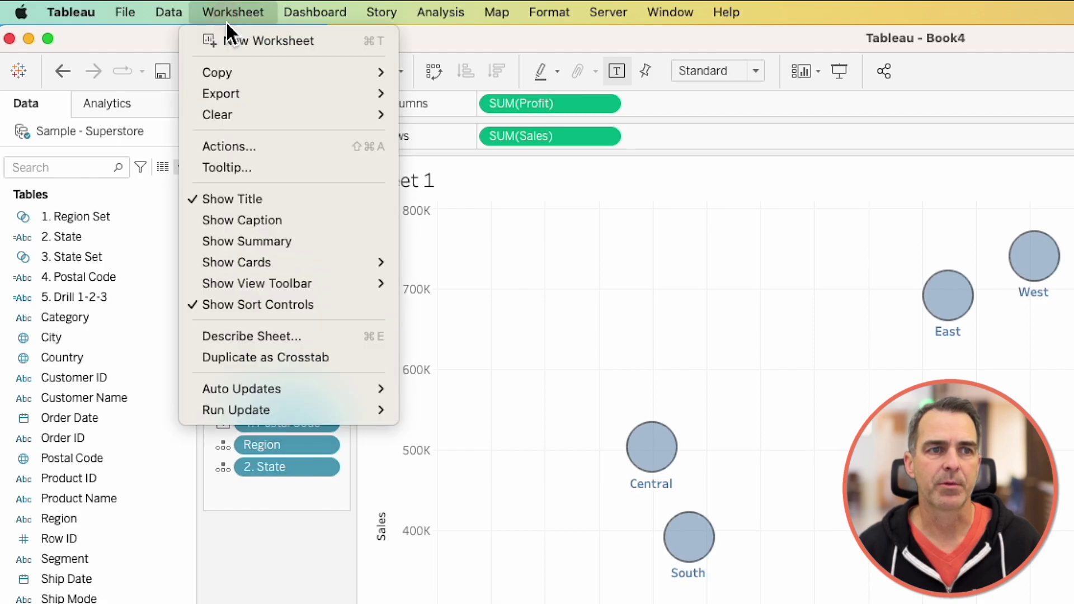
{"action": "left_click", "coordinate": [238, 144]}
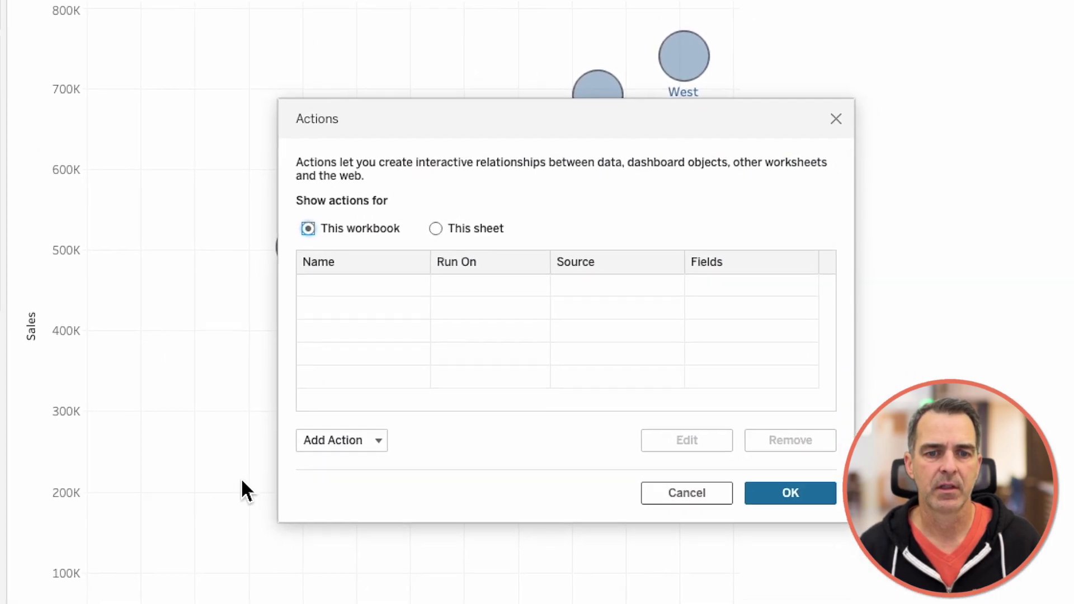
{"action": "left_click", "coordinate": [326, 418]}
{"action": "left_click", "coordinate": [346, 402]}
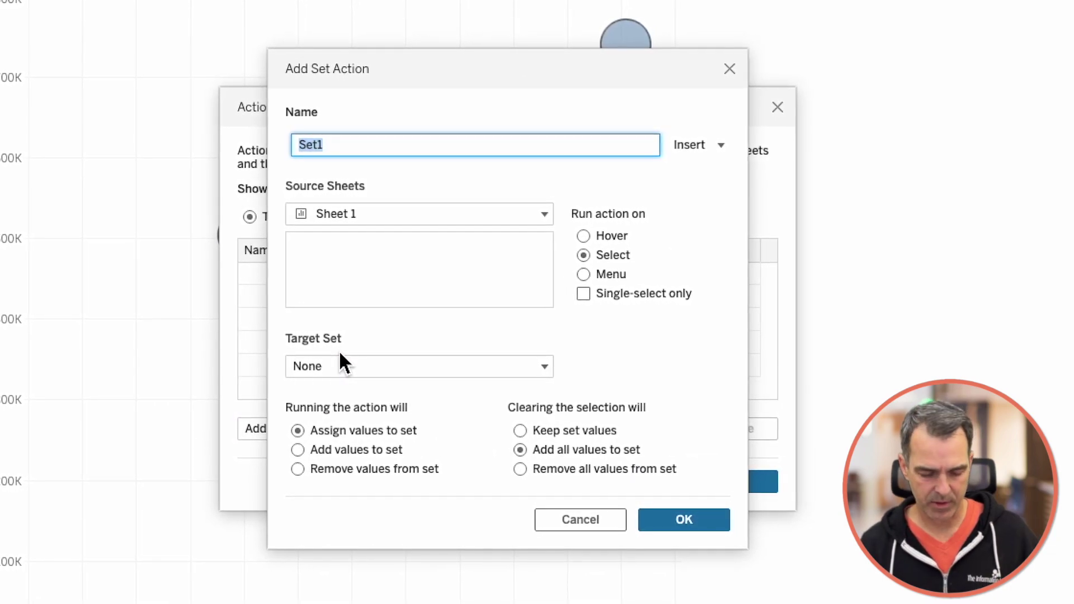
Step: Name the action 'D1->2 Region to State', single-select only, targeting 1. Region Set, removing all values on clear
{"action": "type", "text": "D1->2"}
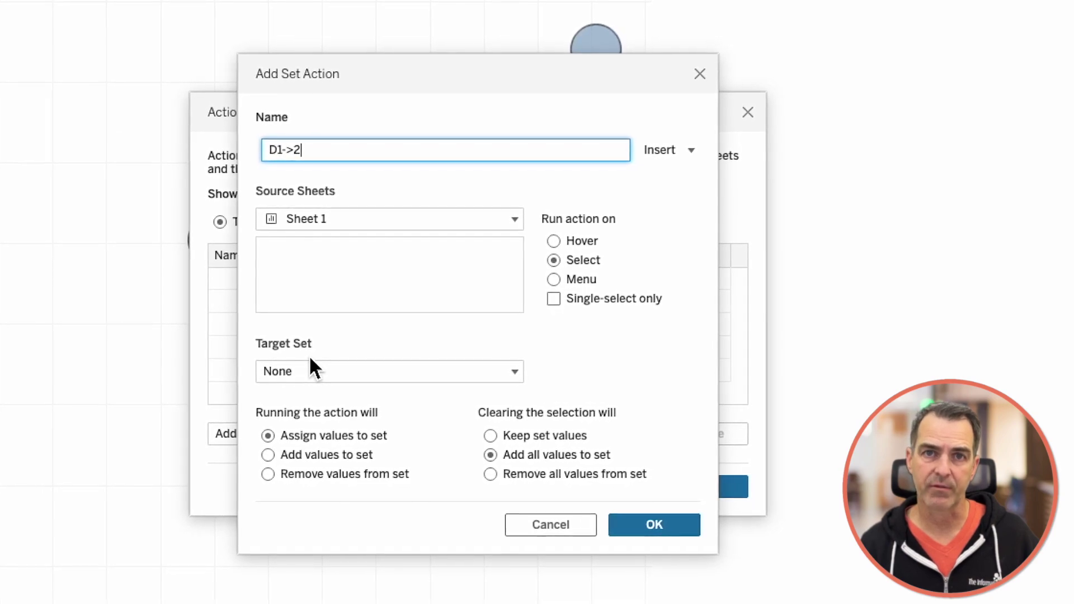
{"action": "type", "text": " Region"}
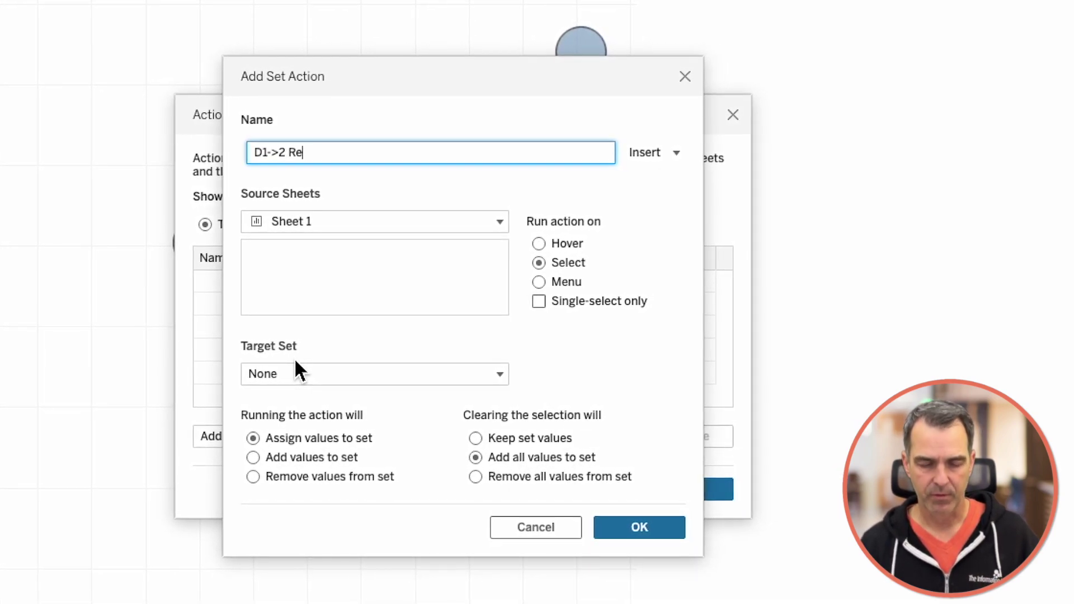
{"action": "type", "text": " to State"}
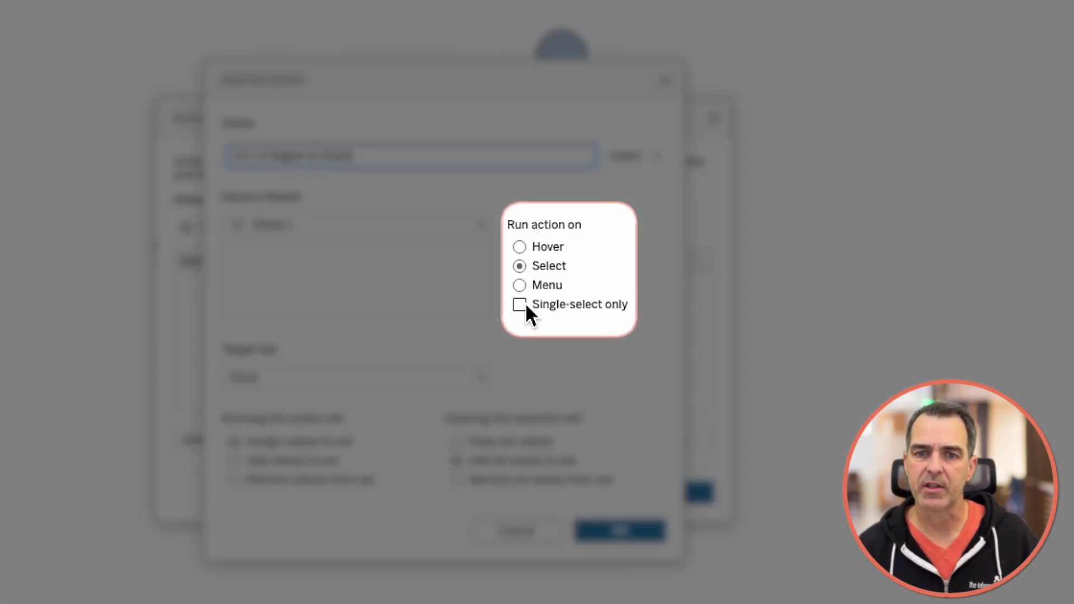
{"action": "left_click", "coordinate": [523, 305]}
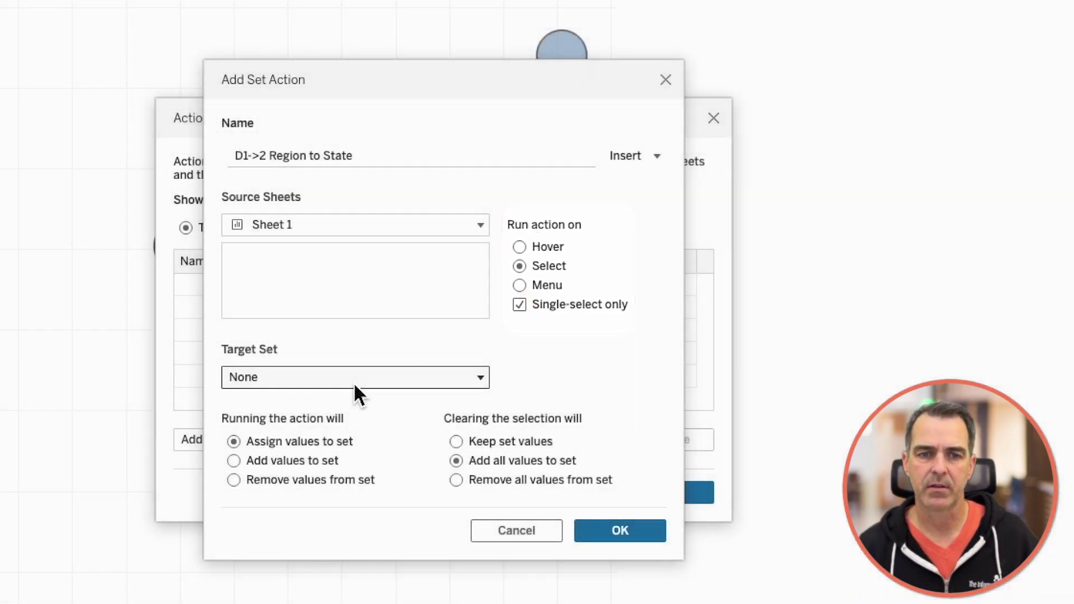
{"action": "left_click", "coordinate": [354, 381]}
{"action": "mouse_move", "coordinate": [392, 427]}
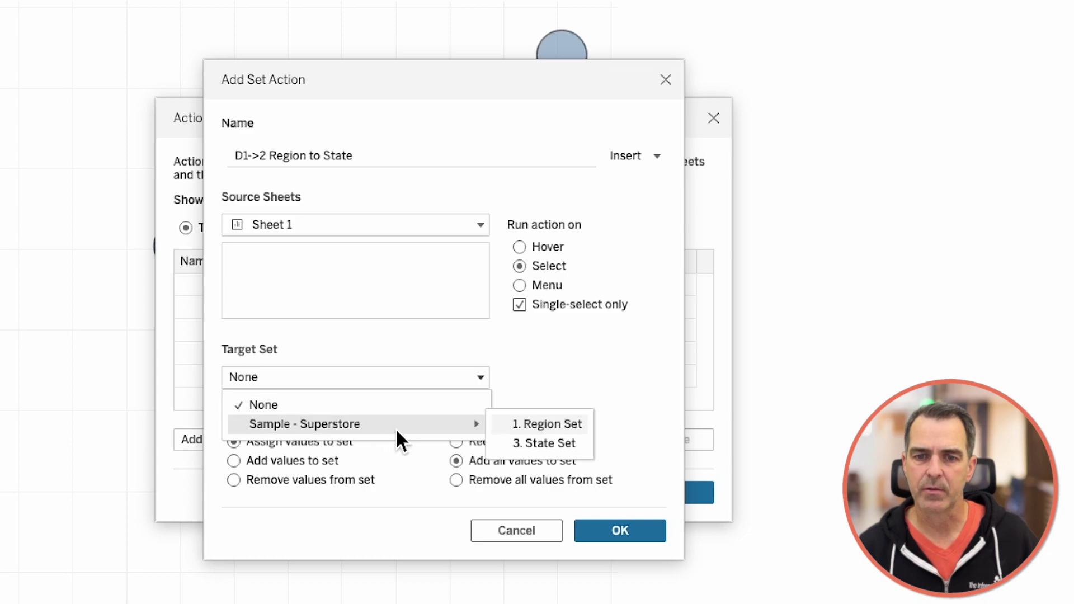
{"action": "left_click", "coordinate": [573, 428]}
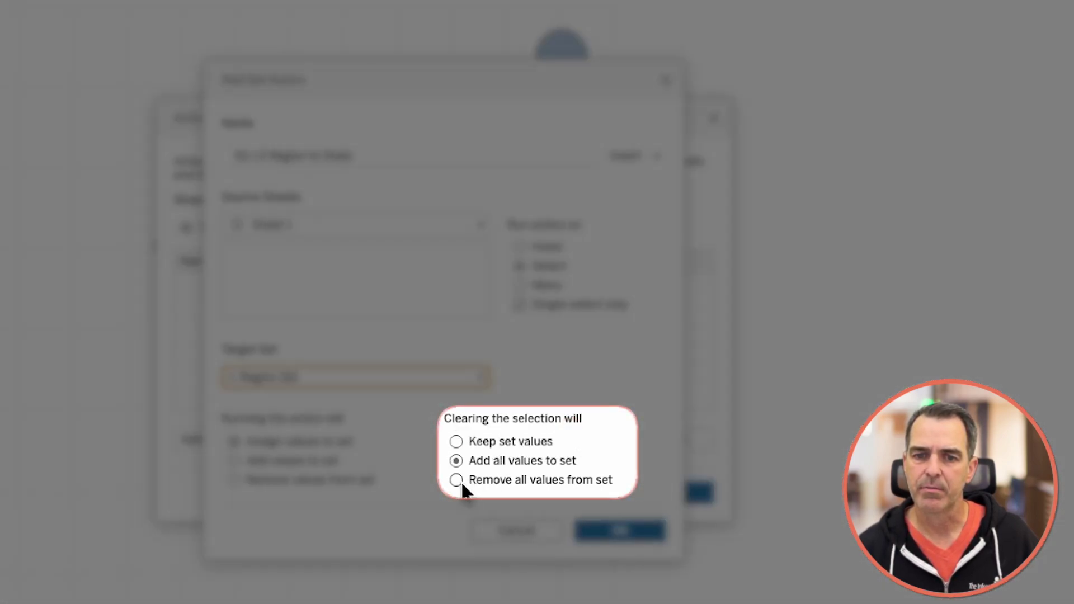
{"action": "left_click", "coordinate": [460, 482]}
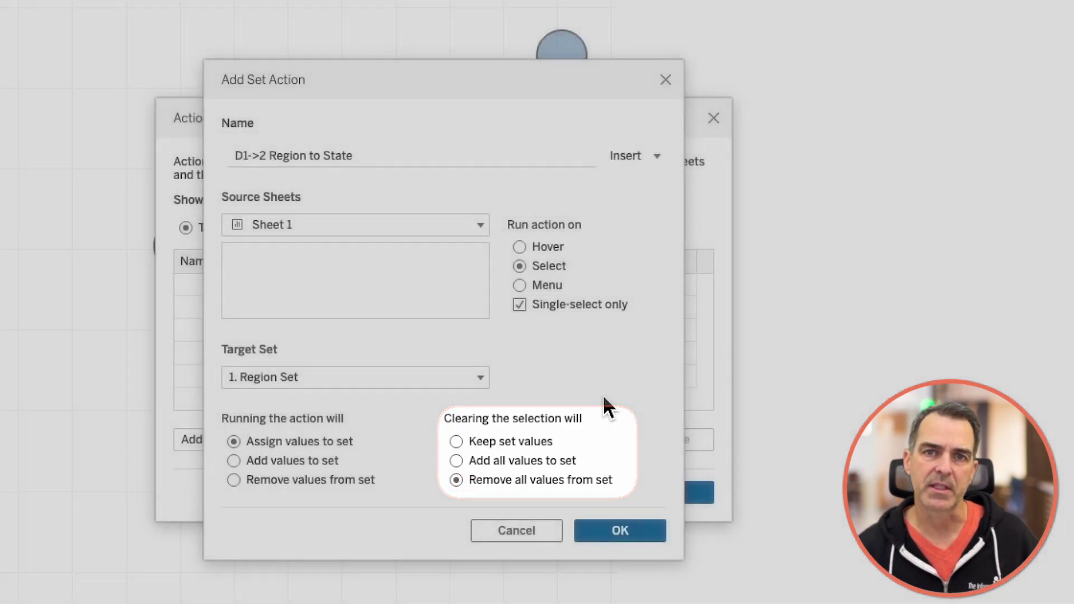
{"action": "left_click", "coordinate": [633, 529]}
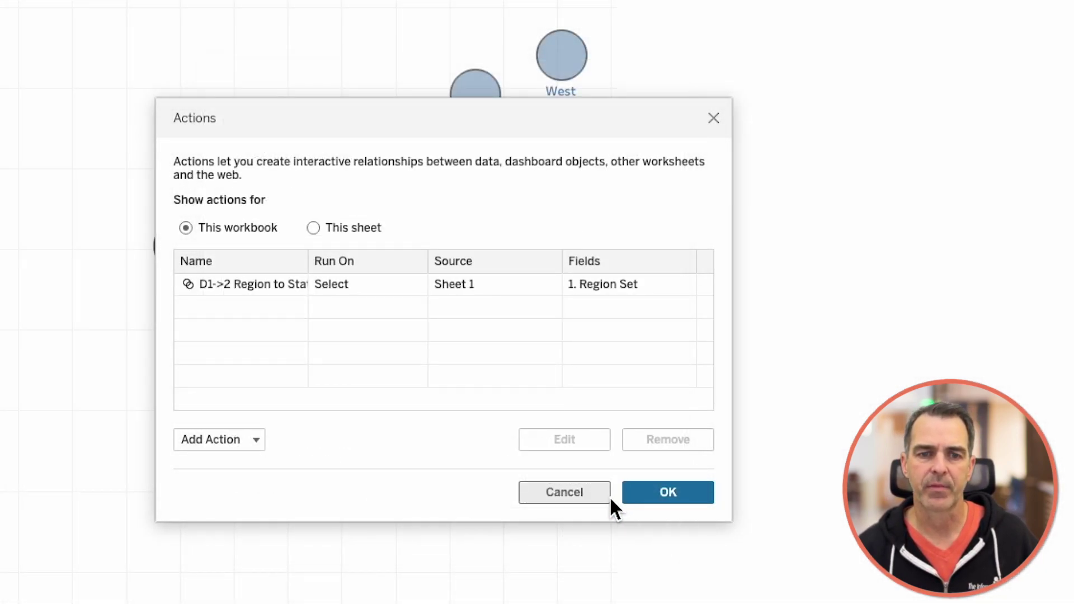
Step: Add single-select set action 'D2->3 State to Postal Code' targeting 3. State Set, removing all values when cleared
{"action": "left_click", "coordinate": [226, 448]}
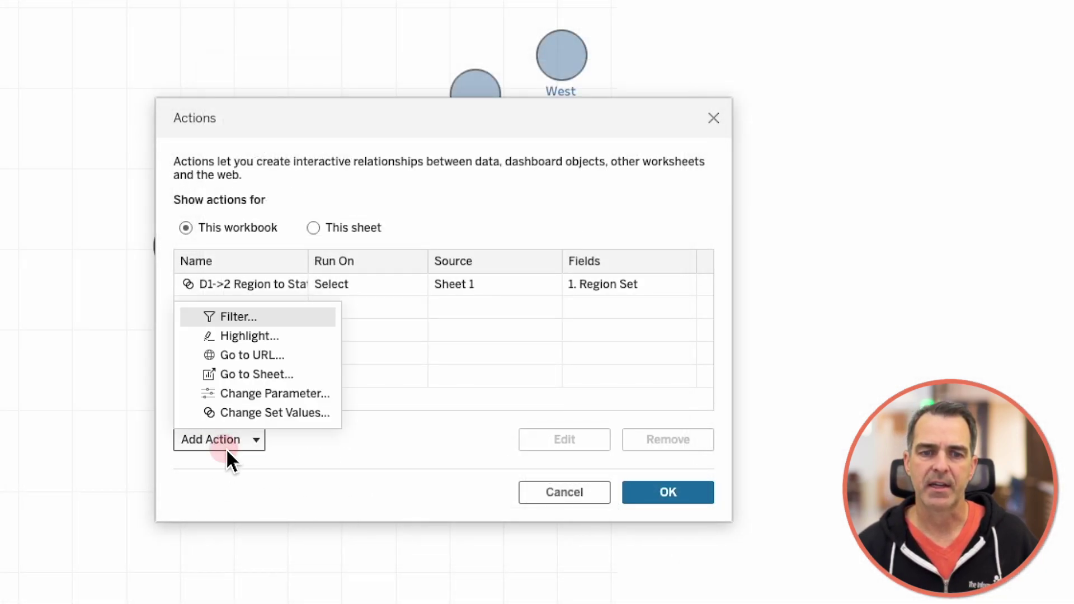
{"action": "left_click", "coordinate": [248, 419]}
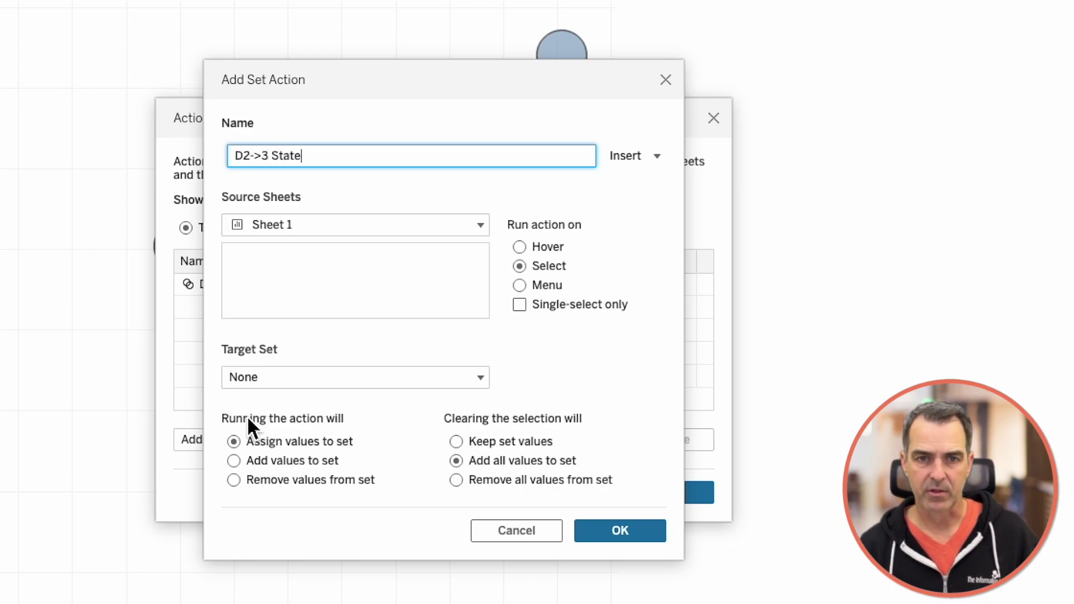
{"action": "type", "text": "D2->3 State to Postal Code"}
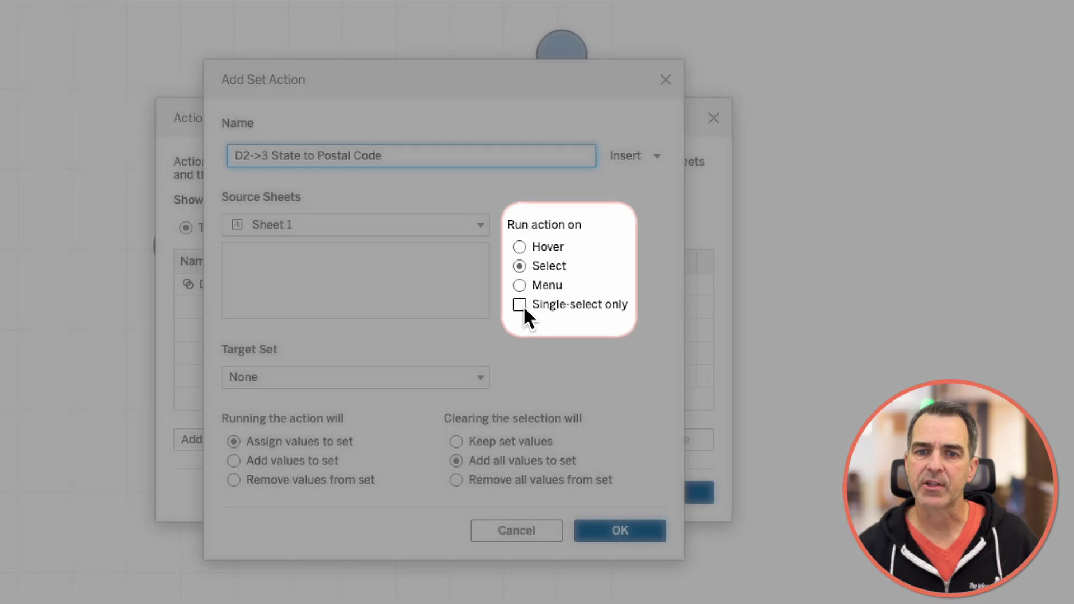
{"action": "left_click", "coordinate": [522, 306]}
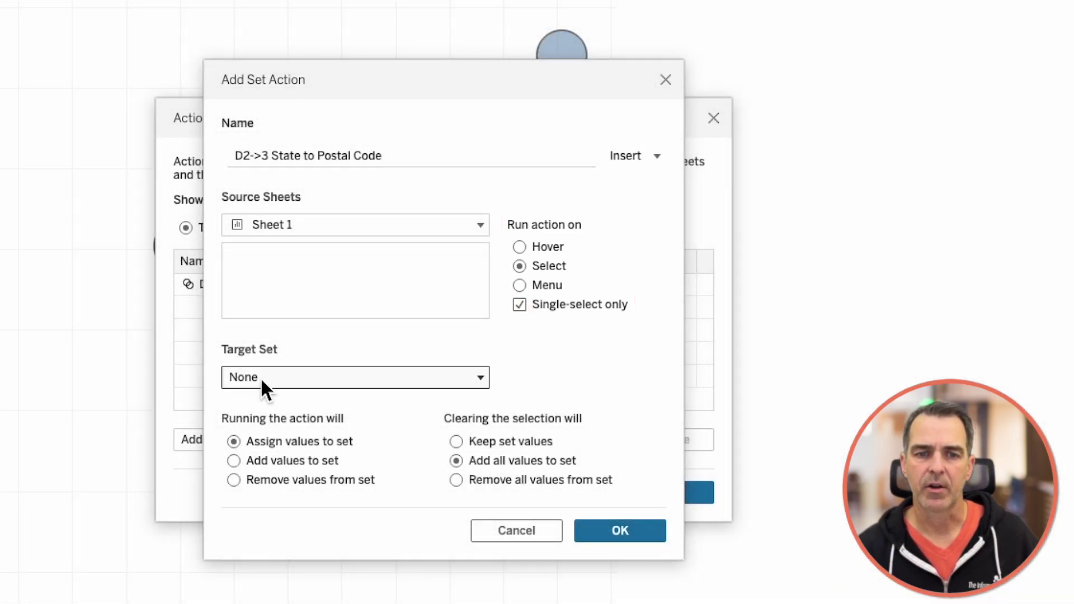
{"action": "left_click", "coordinate": [261, 377]}
{"action": "mouse_move", "coordinate": [384, 423]}
{"action": "left_click", "coordinate": [546, 443]}
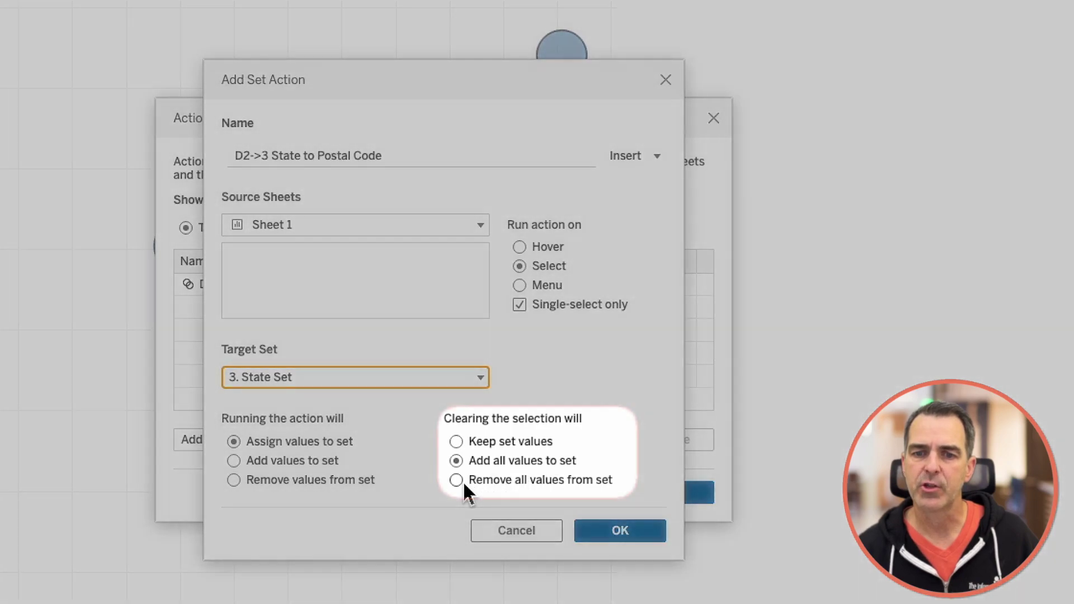
{"action": "left_click", "coordinate": [457, 480]}
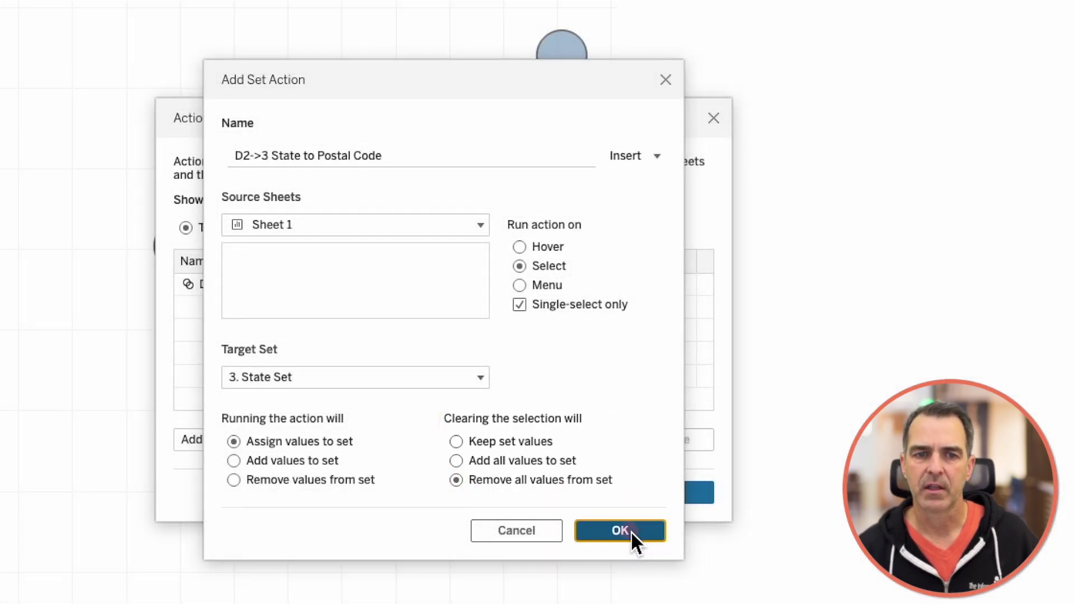
{"action": "left_click", "coordinate": [632, 533]}
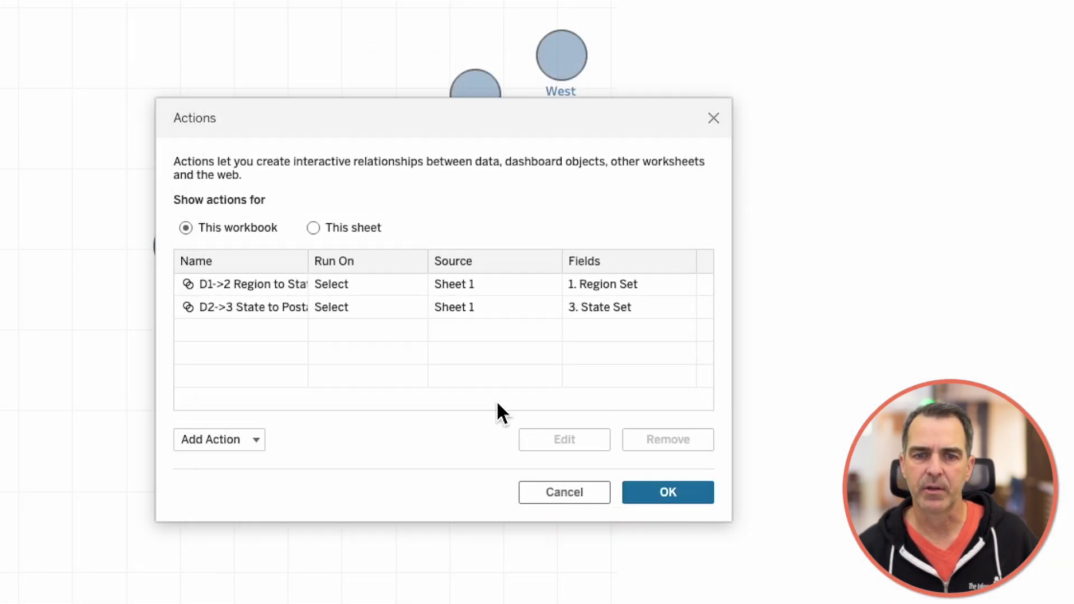
{"action": "left_click", "coordinate": [673, 497]}
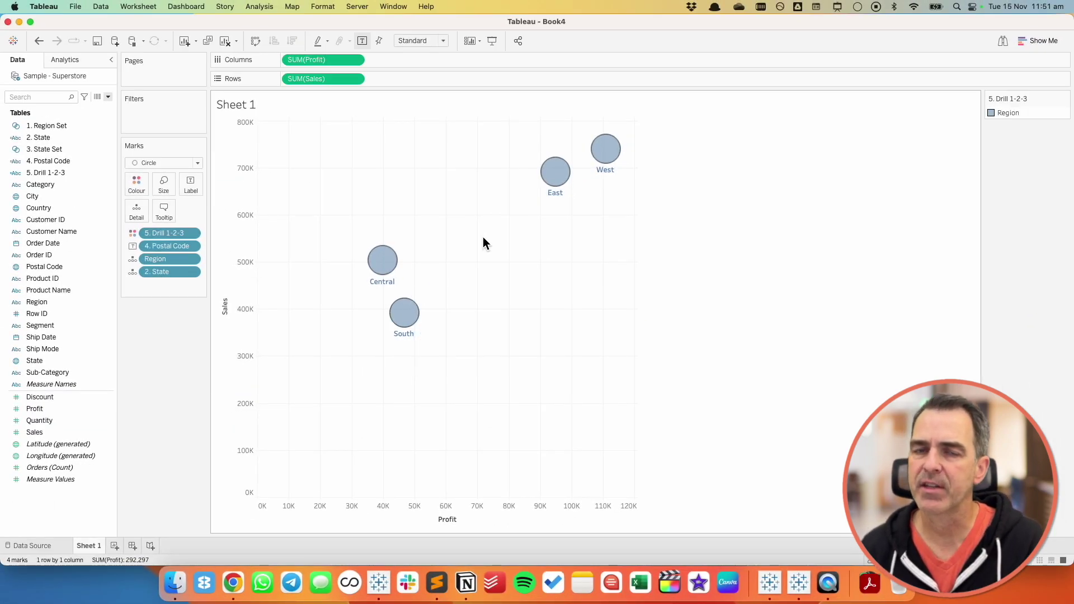
Step: Test the drill by expanding Central into its states and Florida into postal codes
{"action": "left_click", "coordinate": [385, 261]}
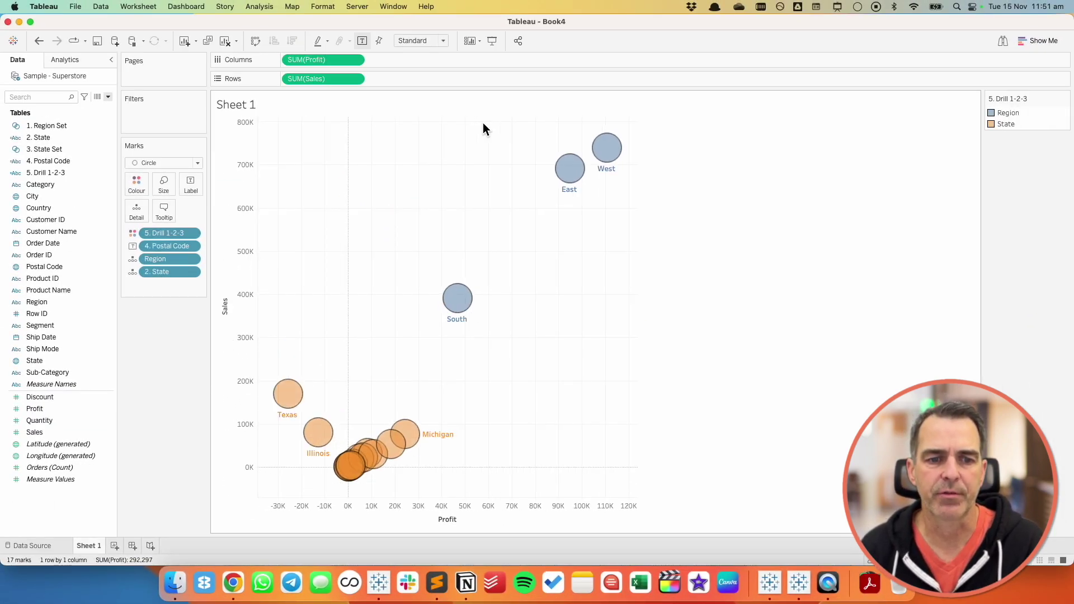
{"action": "mouse_move", "coordinate": [308, 364]}
{"action": "left_mouse_down"}
{"action": "mouse_move", "coordinate": [270, 448]}
{"action": "mouse_move", "coordinate": [450, 445]}
{"action": "left_mouse_up"}
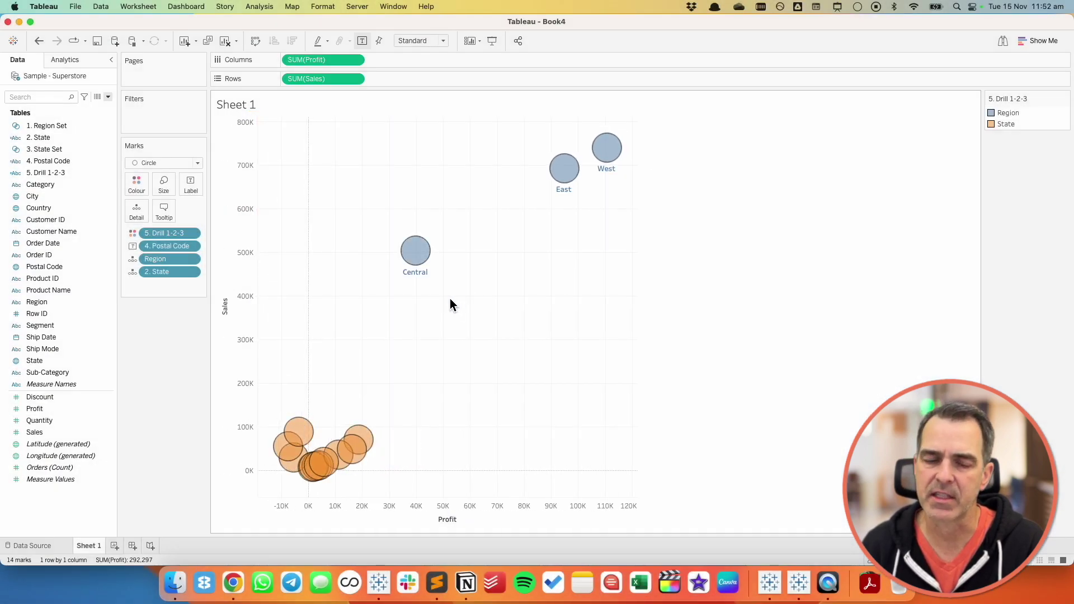
{"action": "mouse_move", "coordinate": [306, 433]}
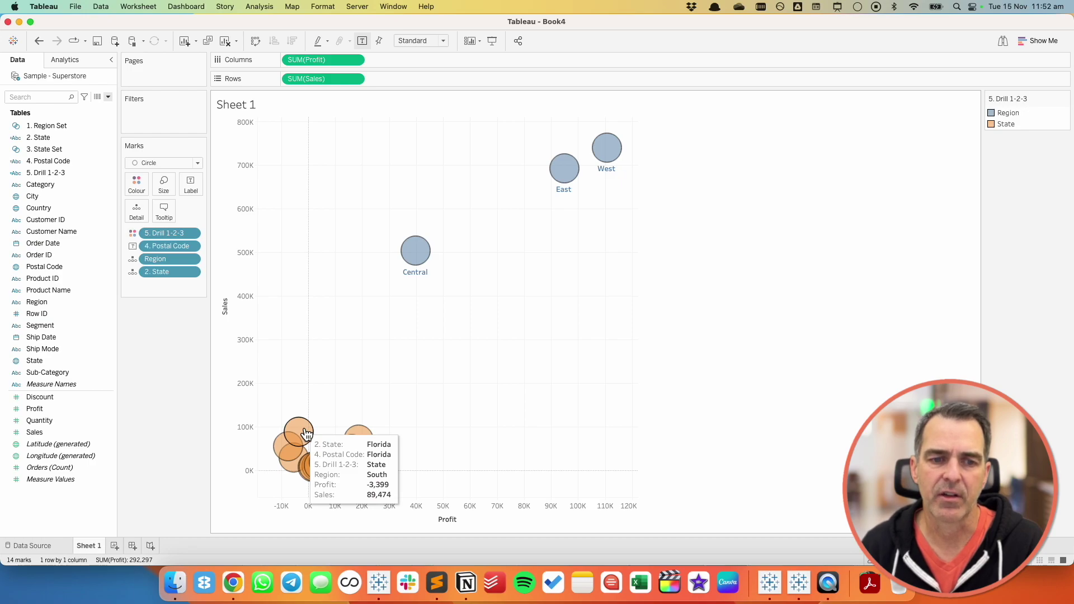
{"action": "left_click", "coordinate": [307, 434]}
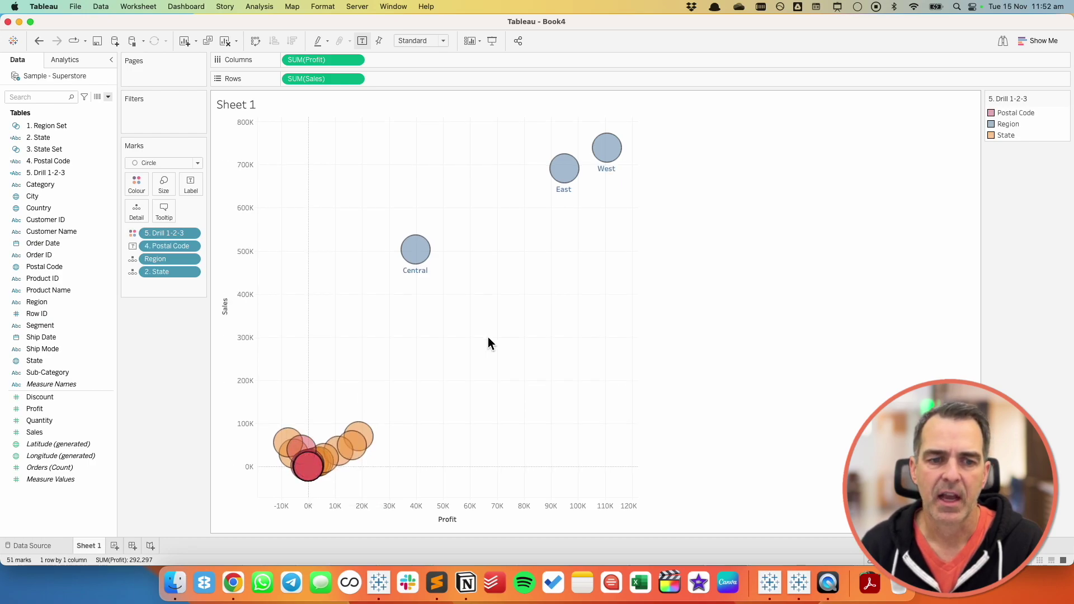
{"action": "mouse_move", "coordinate": [356, 457]}
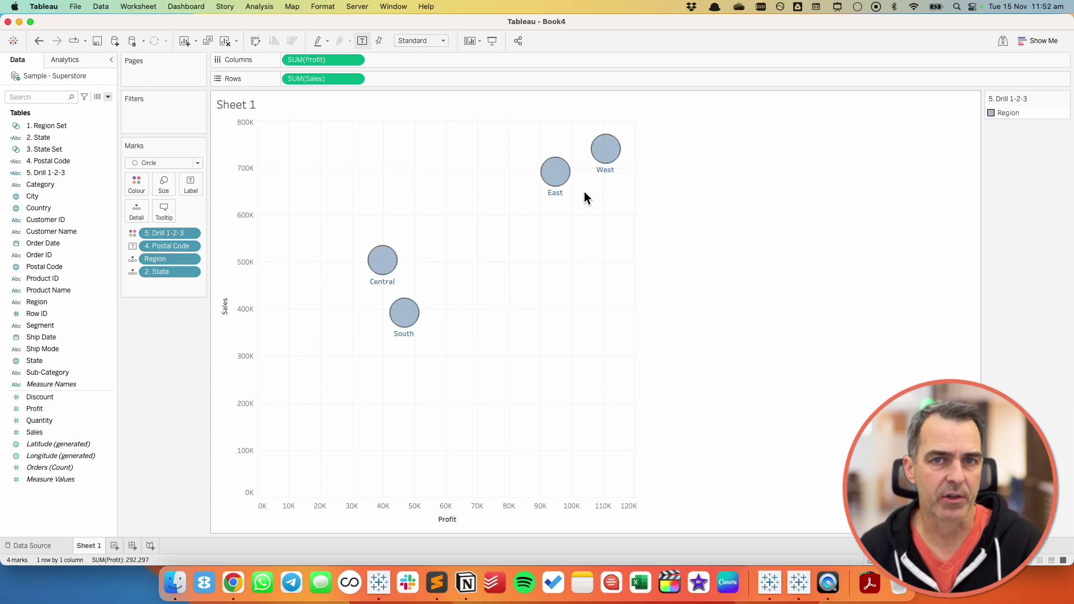
Step: Expand East into its states and check the Region and State legend highlighting
{"action": "left_click", "coordinate": [558, 172]}
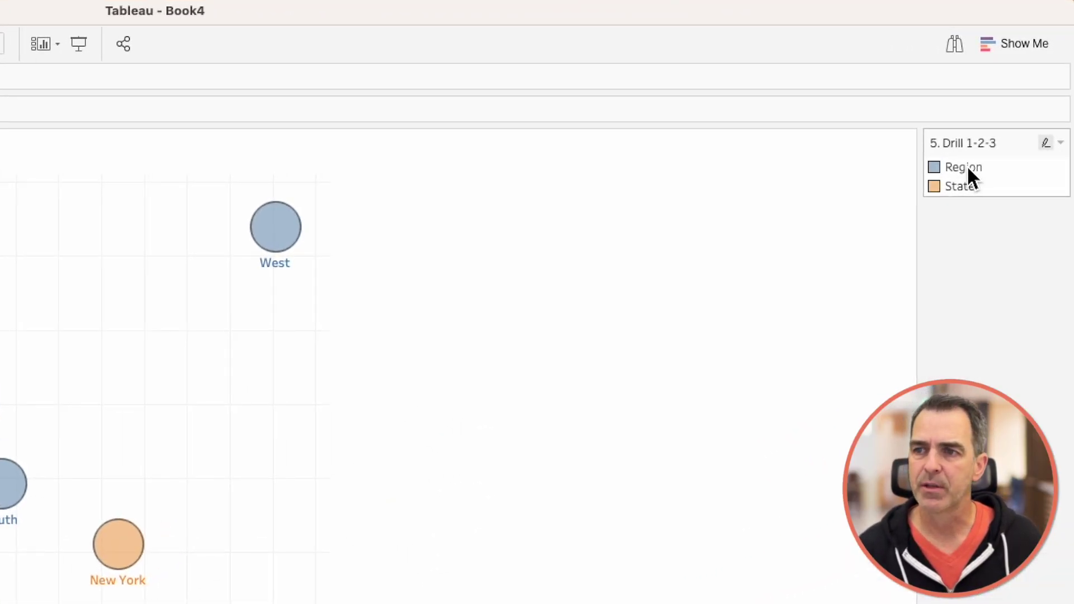
{"action": "left_click", "coordinate": [971, 167]}
{"action": "left_click", "coordinate": [971, 181]}
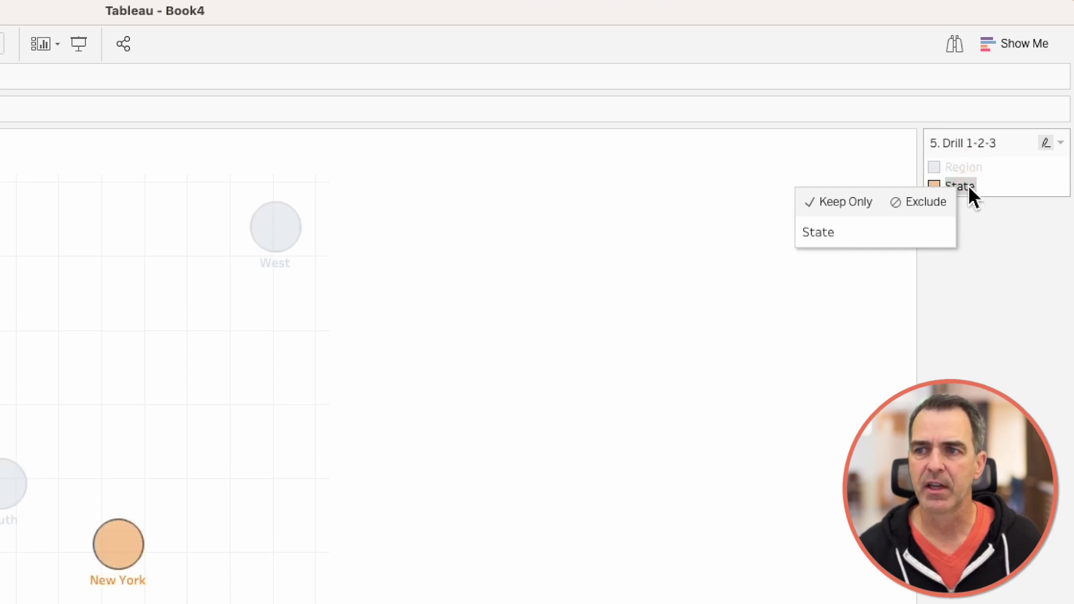
{"action": "left_click", "coordinate": [968, 185]}
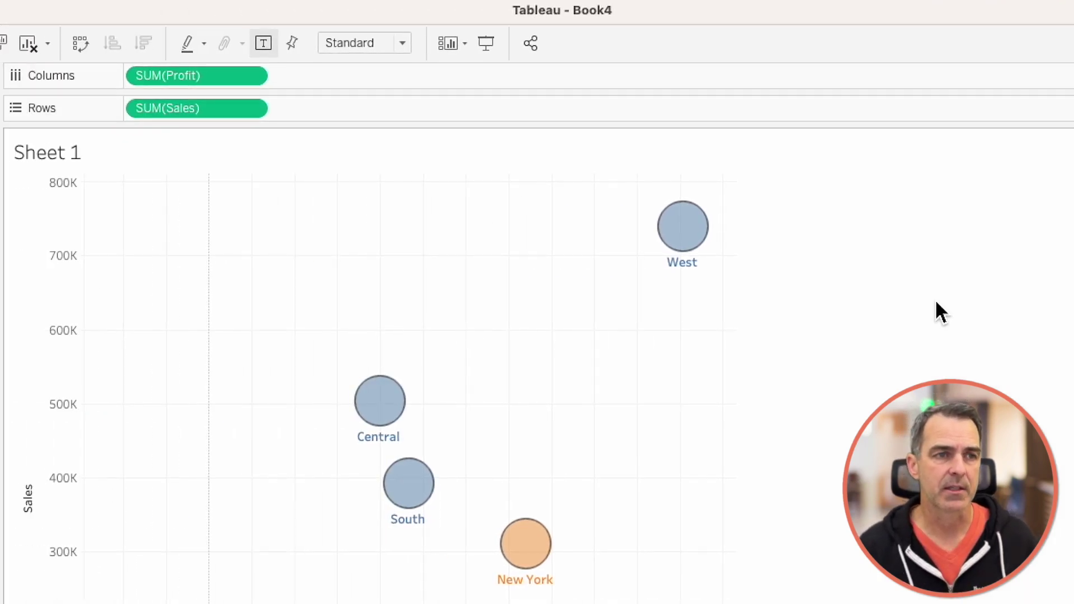
Step: Create a new calculated field named '6. Drilldown Filter'
{"action": "left_click", "coordinate": [181, 138]}
{"action": "left_click", "coordinate": [169, 156]}
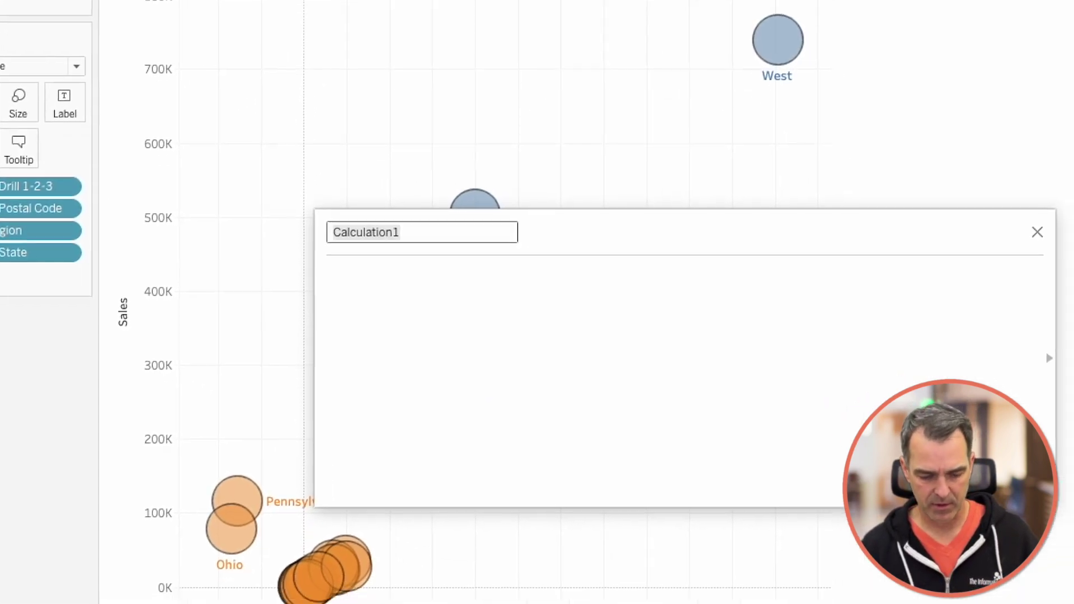
{"action": "type", "text": "6. Drill"}
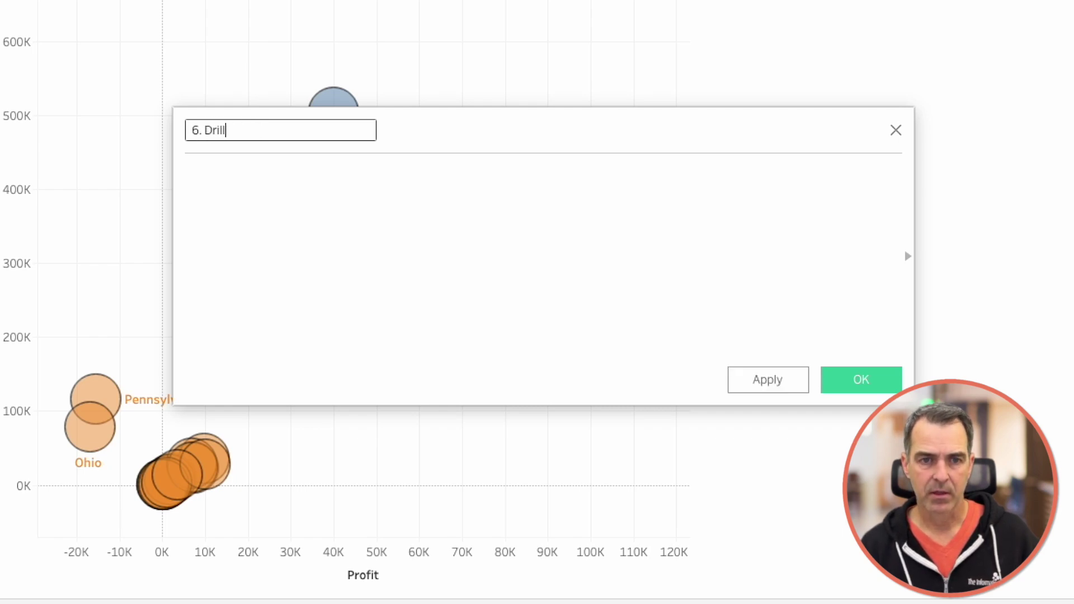
{"action": "type", "text": "down Filter"}
{"action": "left_click", "coordinate": [336, 234]}
Step: Write the first branch: IF {COUNTD([5. Drill 1-2-3])} = 1 AND [5. Drill 1-2-3] = 'Region' THEN TRUE, then ELSEIF
{"action": "type", "text": "IF"}
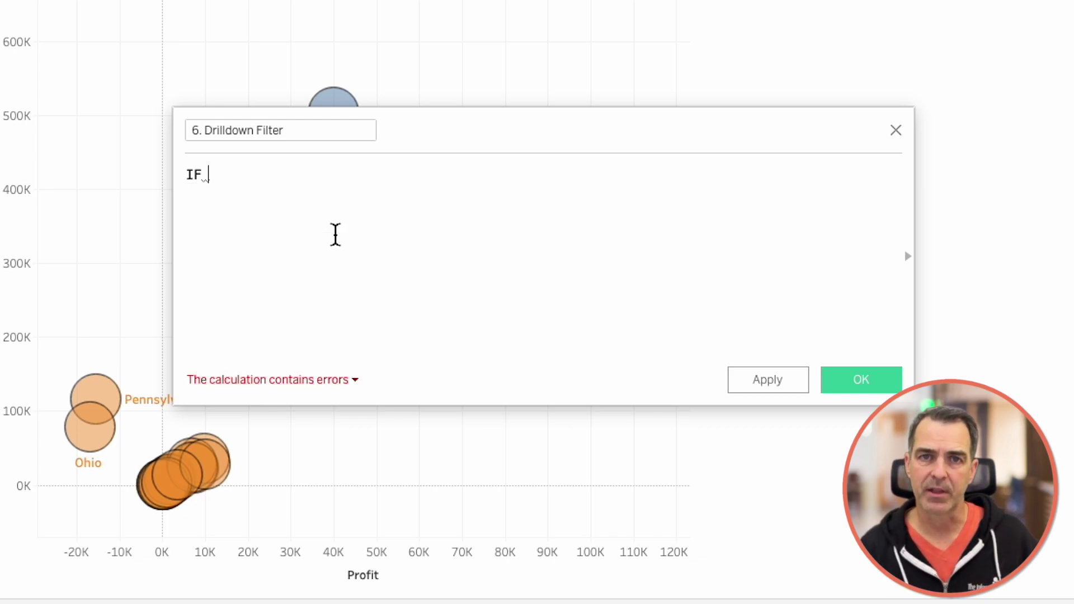
{"action": "type", "text": "{"}
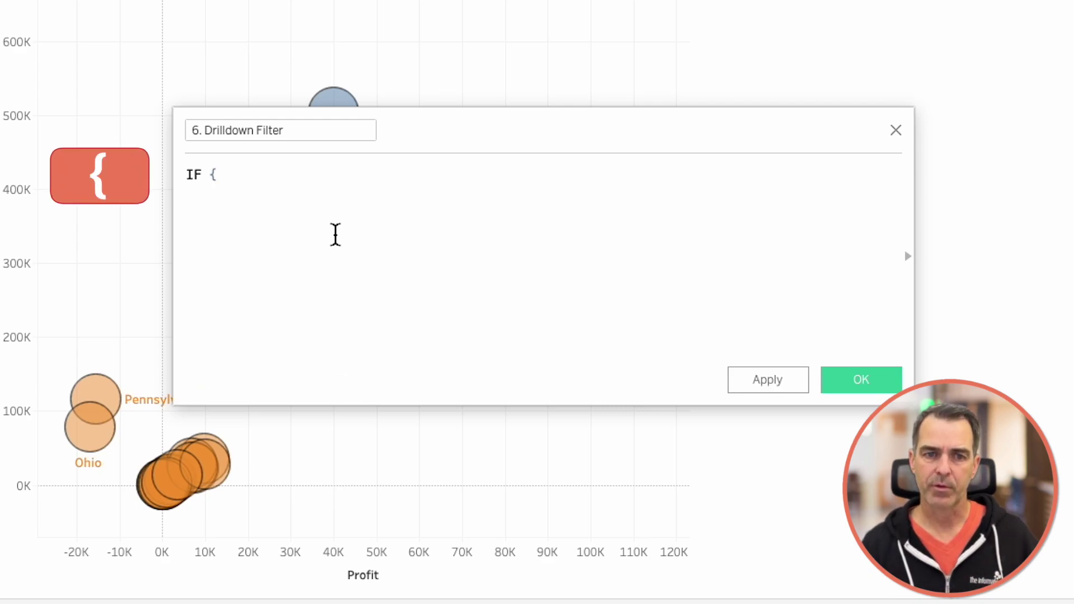
{"action": "type", "text": "countd"}
{"action": "key", "text": "Return"}
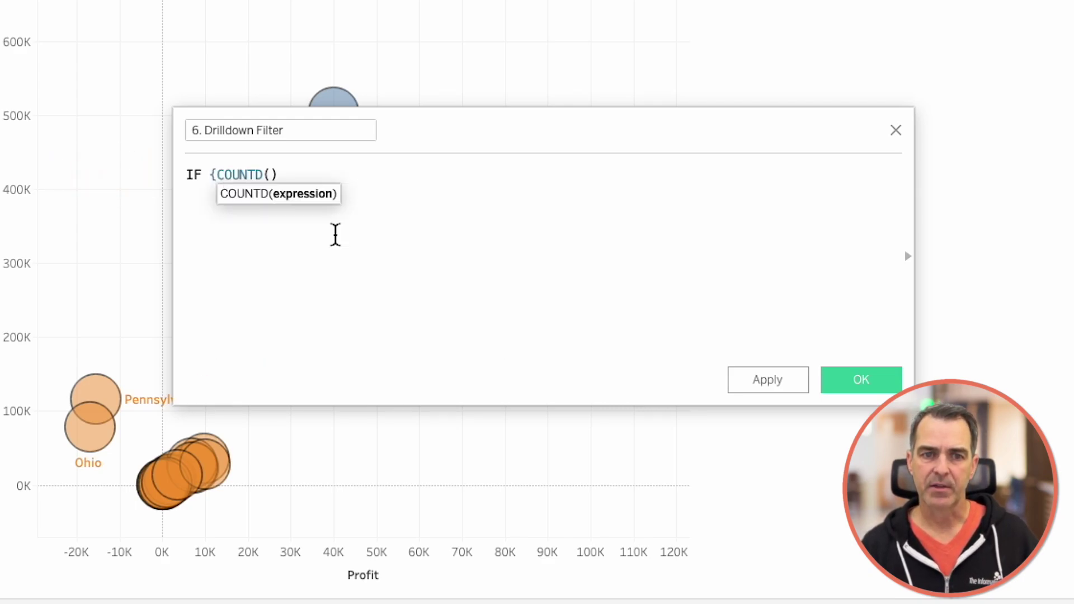
{"action": "type", "text": "dril"}
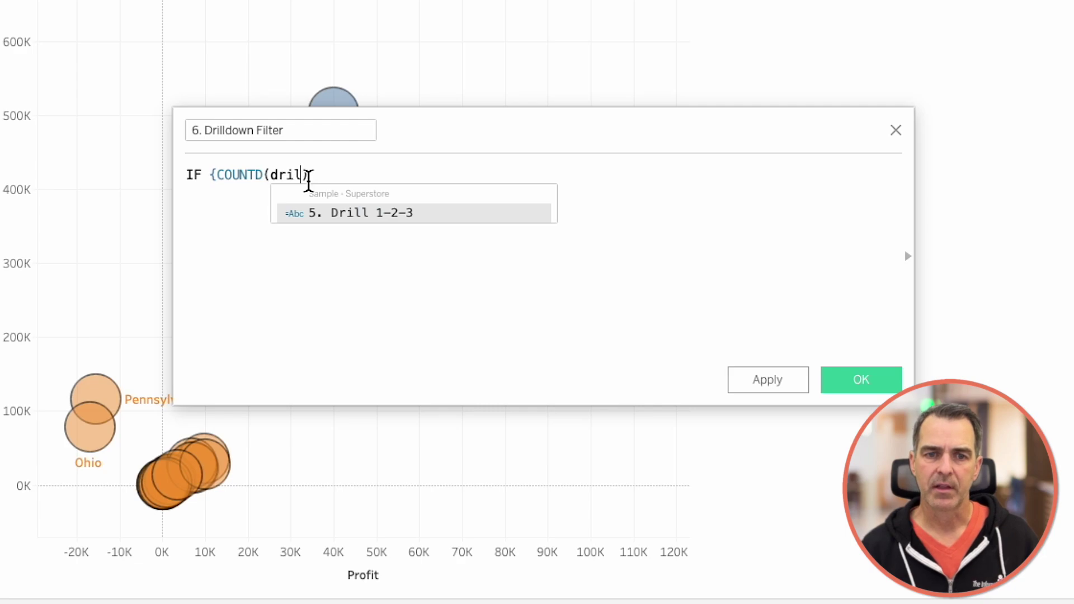
{"action": "left_click", "coordinate": [375, 216]}
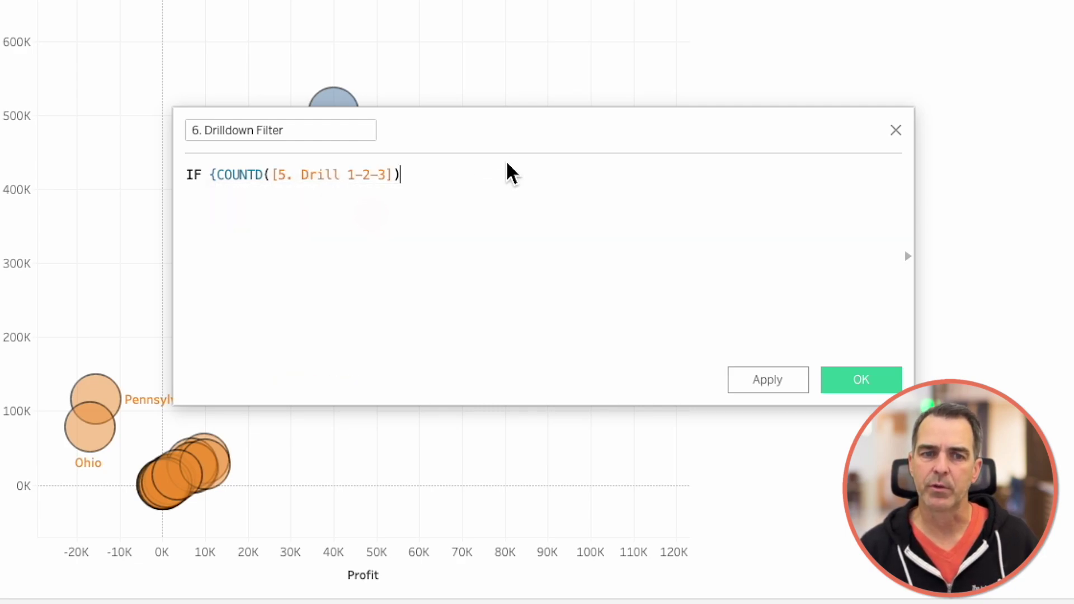
{"action": "type", "text": "}"}
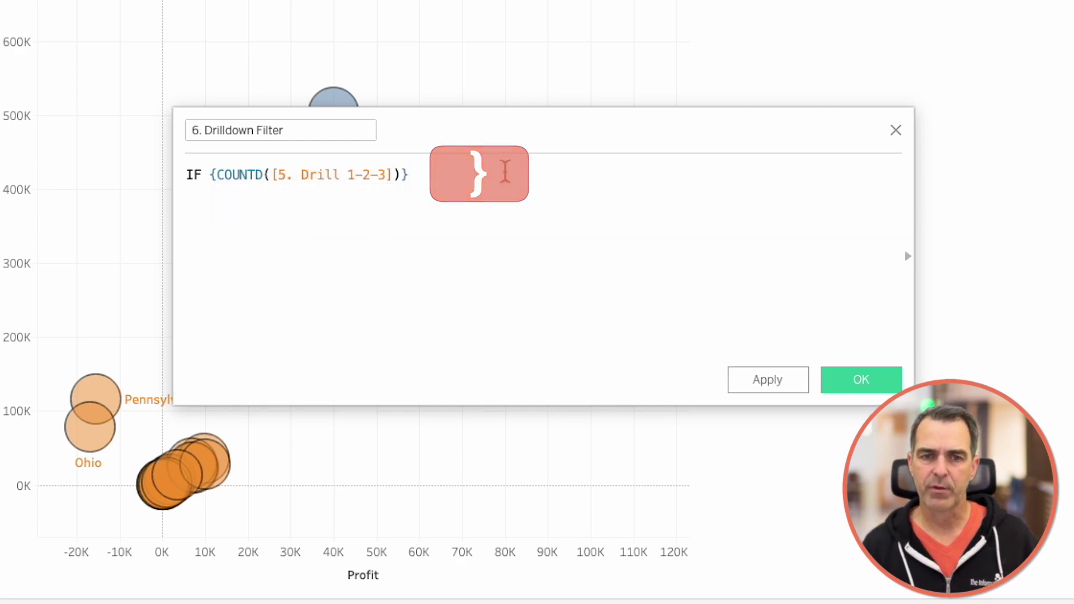
{"action": "type", "text": " = 1 AND "}
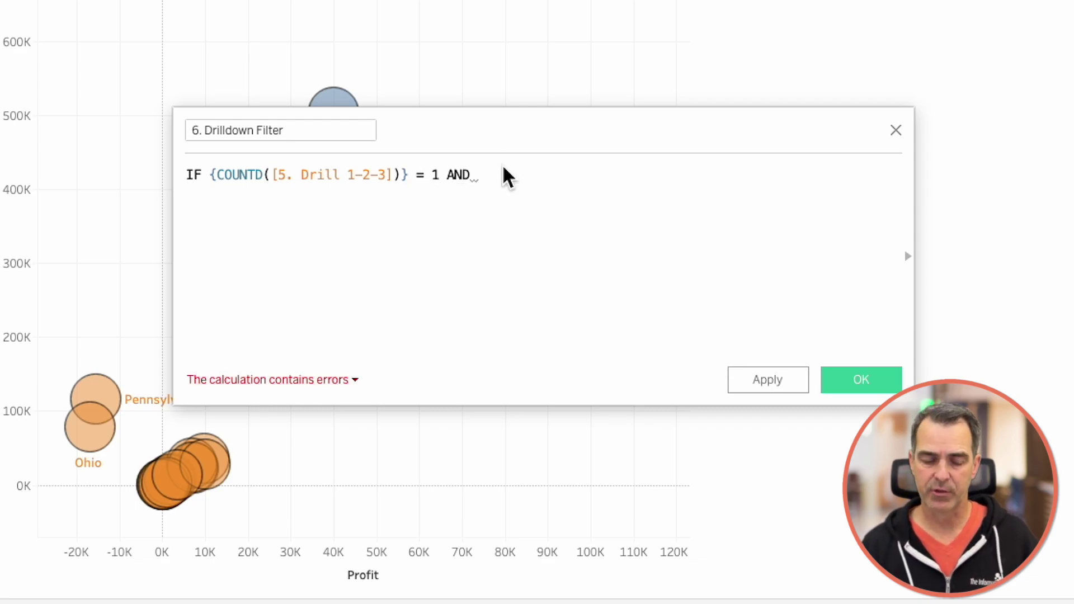
{"action": "type", "text": "dri"}
{"action": "key", "text": "Return"}
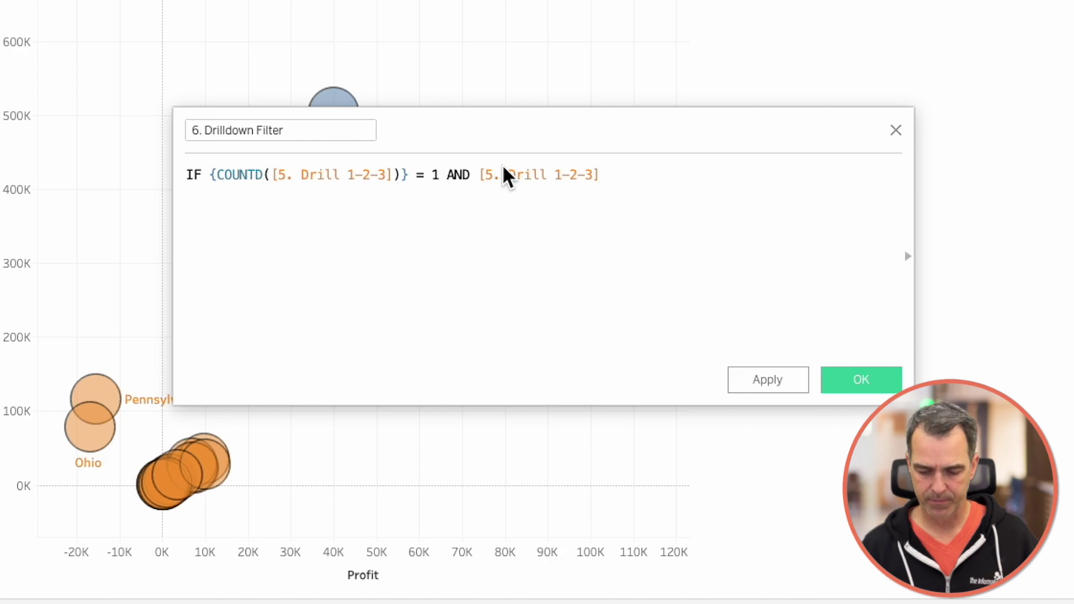
{"action": "type", "text": "= 'Region'"}
{"action": "key", "text": "Return"}
{"action": "type", "text": "THEN tru"}
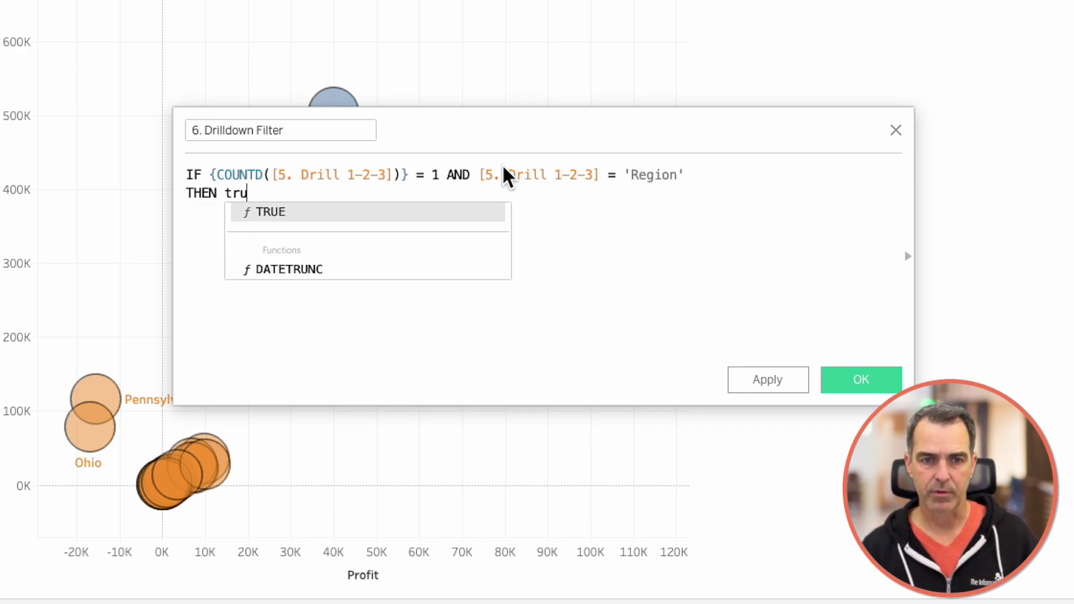
{"action": "type", "text": "SEIF"}
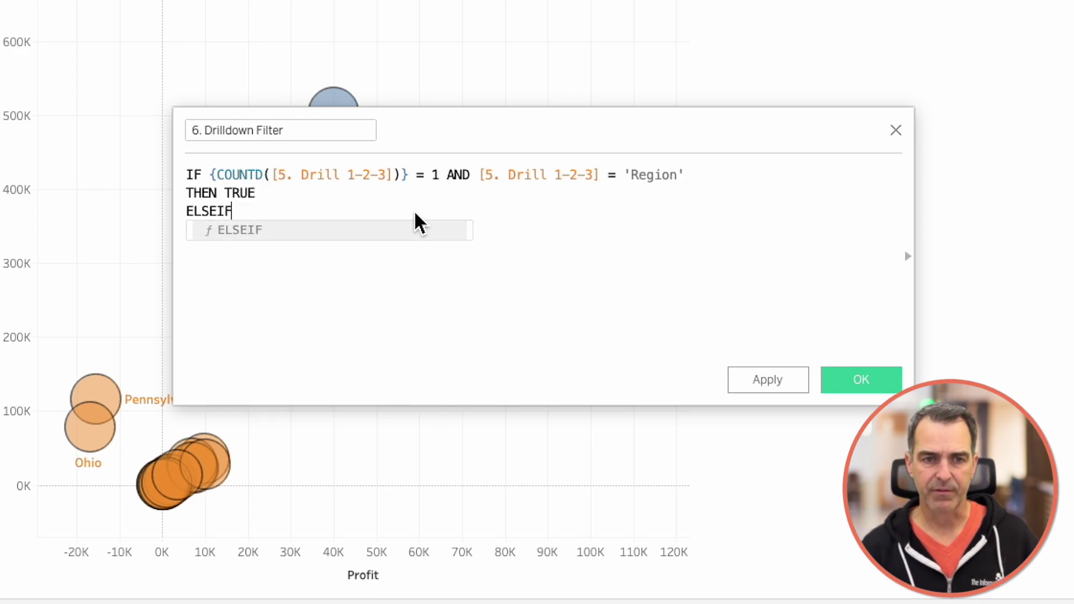
Step: Add a second branch copying the condition with count 2 and 'State'
{"action": "left_click_drag", "start_coordinate": [210, 175], "coordinate": [263, 199]}
{"action": "key", "text": "ctrl+c"}
{"action": "left_click", "coordinate": [261, 212]}
{"action": "key", "text": "ctrl+v"}
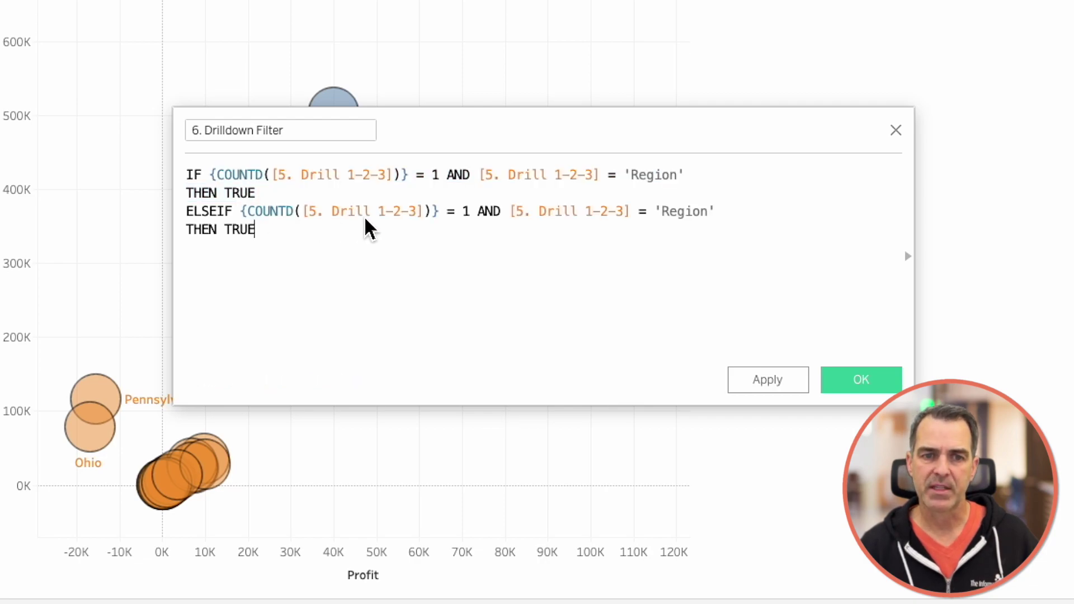
{"action": "left_click", "coordinate": [472, 217]}
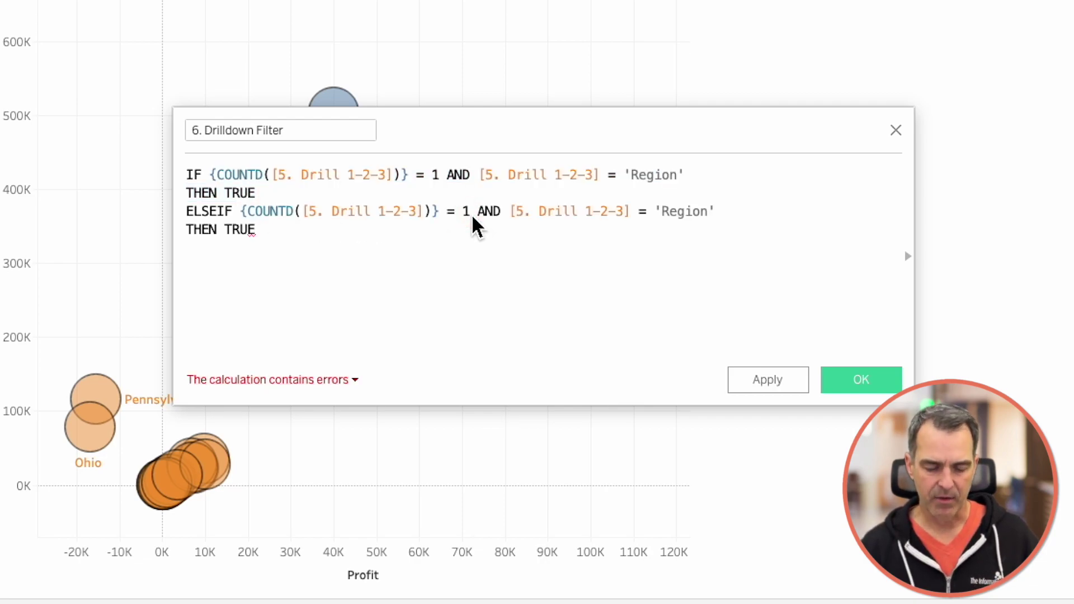
{"action": "key", "text": "BackSpace"}
{"action": "type", "text": "2"}
{"action": "double_click", "coordinate": [689, 215]}
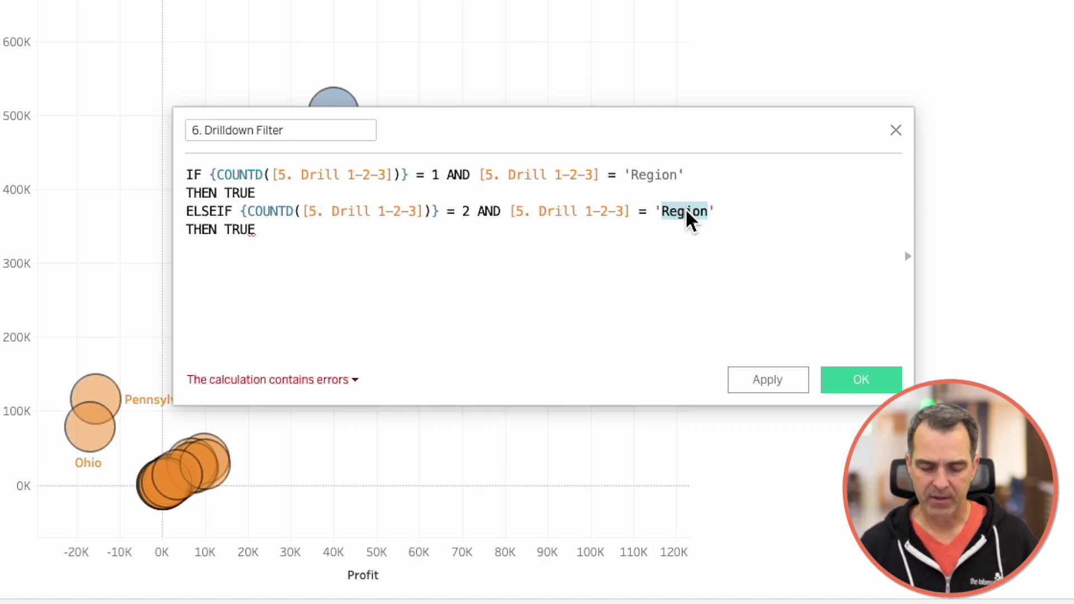
{"action": "type", "text": "Stat"}
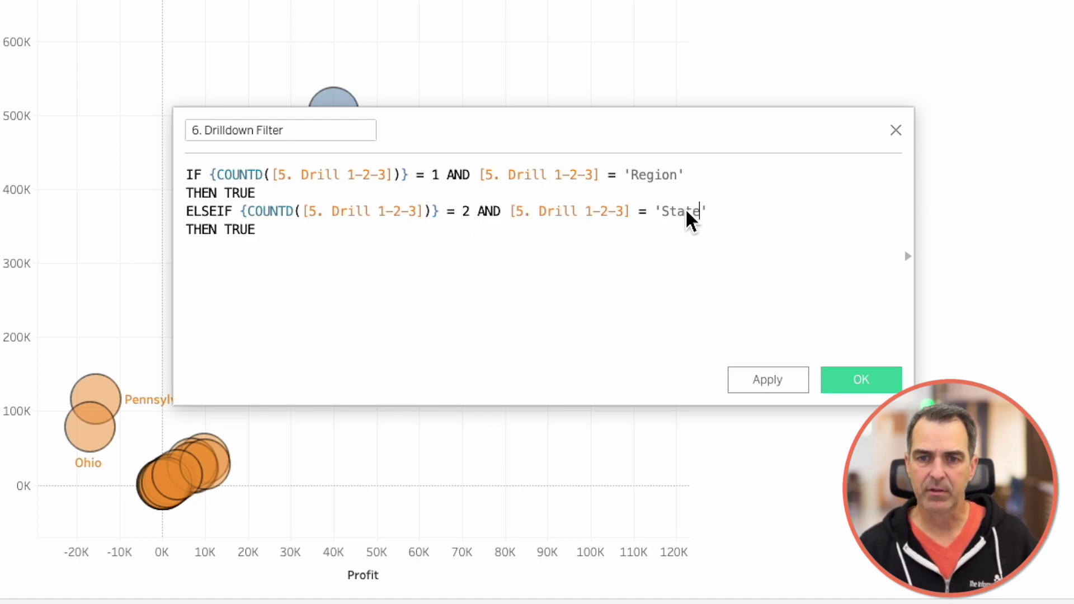
{"action": "left_click", "coordinate": [328, 238]}
Step: Add a third ELSEIF branch with count 3 and 'Postal Code' THEN TRUE
{"action": "key", "text": "Return"}
{"action": "type", "text": "ELSEIF"}
{"action": "key", "text": "ctrl+v"}
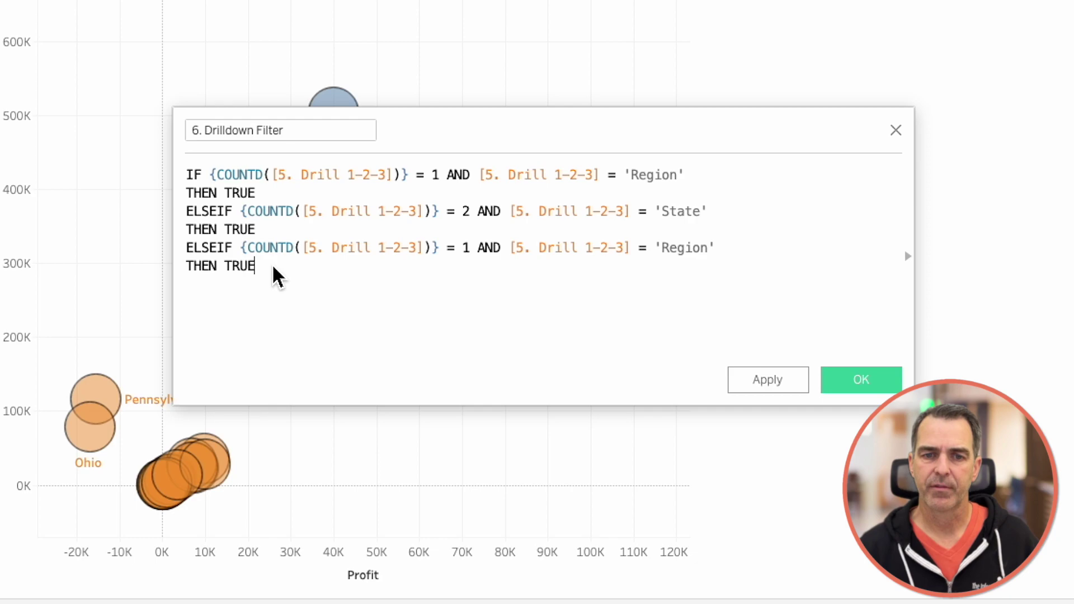
{"action": "left_click", "coordinate": [474, 254]}
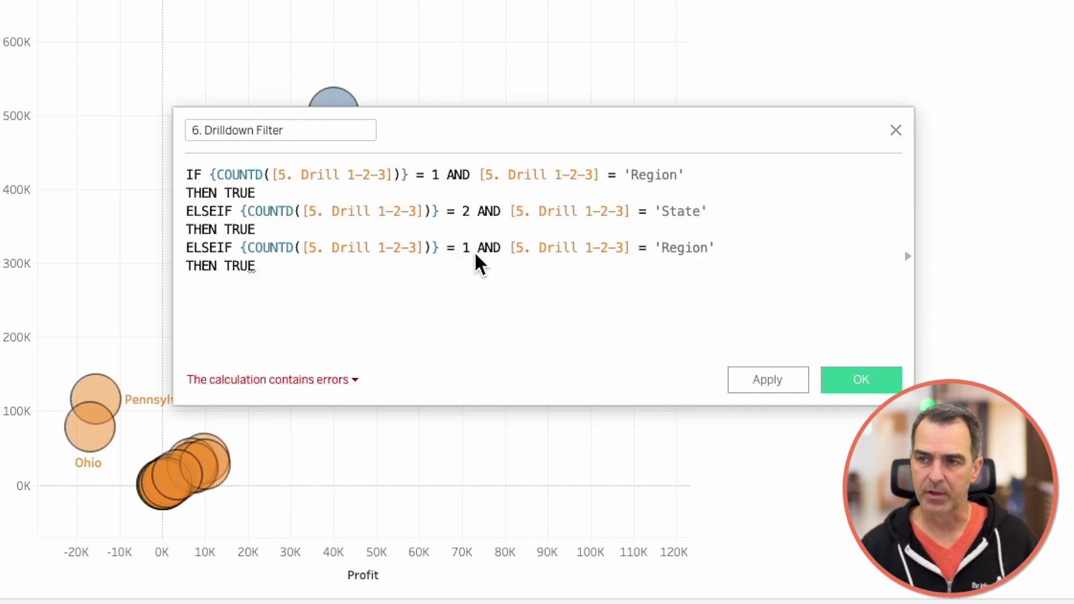
{"action": "key", "text": "BackSpace"}
{"action": "type", "text": "3"}
{"action": "left_click", "coordinate": [675, 246]}
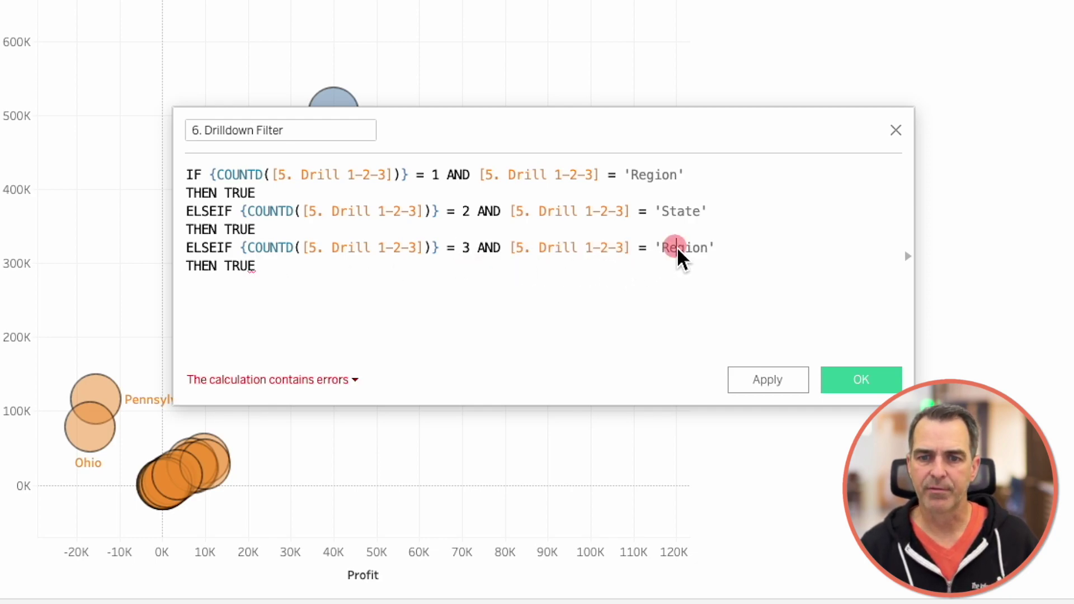
{"action": "double_click", "coordinate": [679, 249]}
{"action": "type", "text": "Postal Code"}
Step: Finish the formula with ELSE FALSE END and save the calculation
{"action": "left_click", "coordinate": [283, 268]}
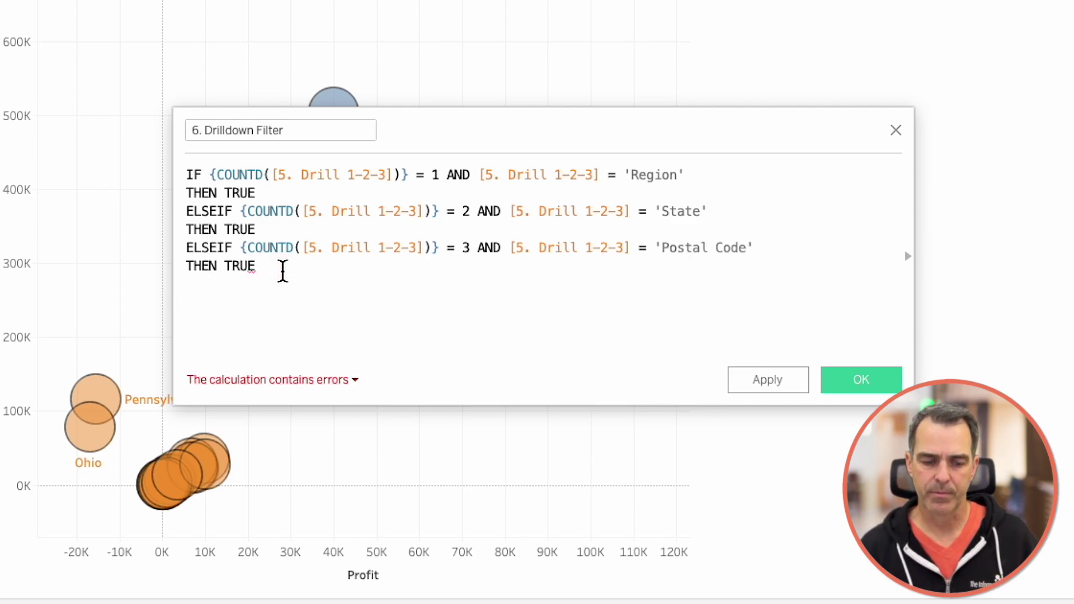
{"action": "key", "text": "Return"}
{"action": "type", "text": "ELSE fa"}
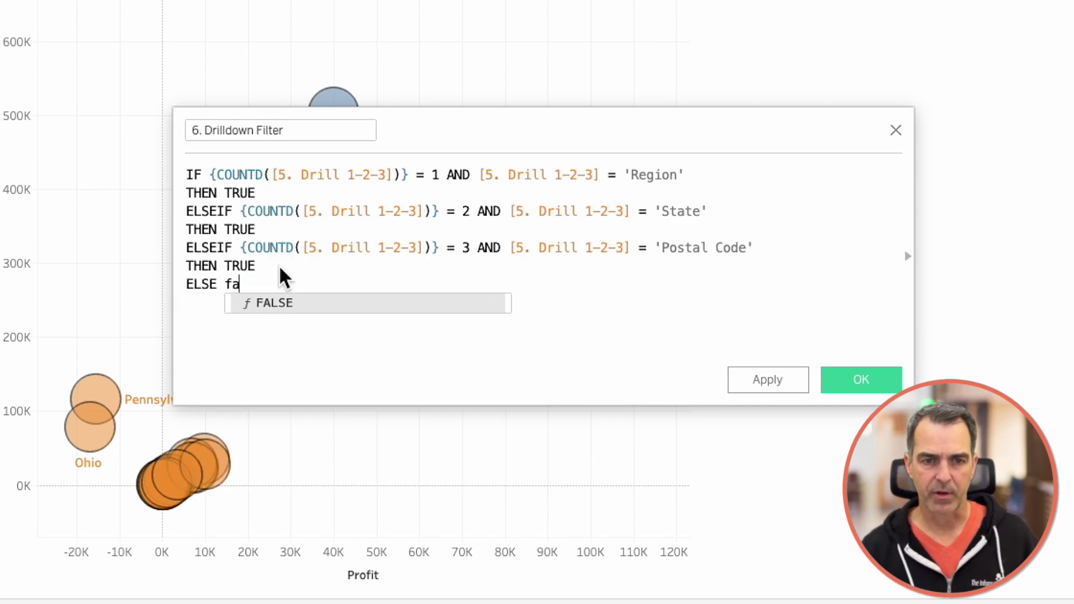
{"action": "key", "text": "Return"}
{"action": "key", "text": "Return"}
{"action": "type", "text": "EN"}
{"action": "key", "text": "Return"}
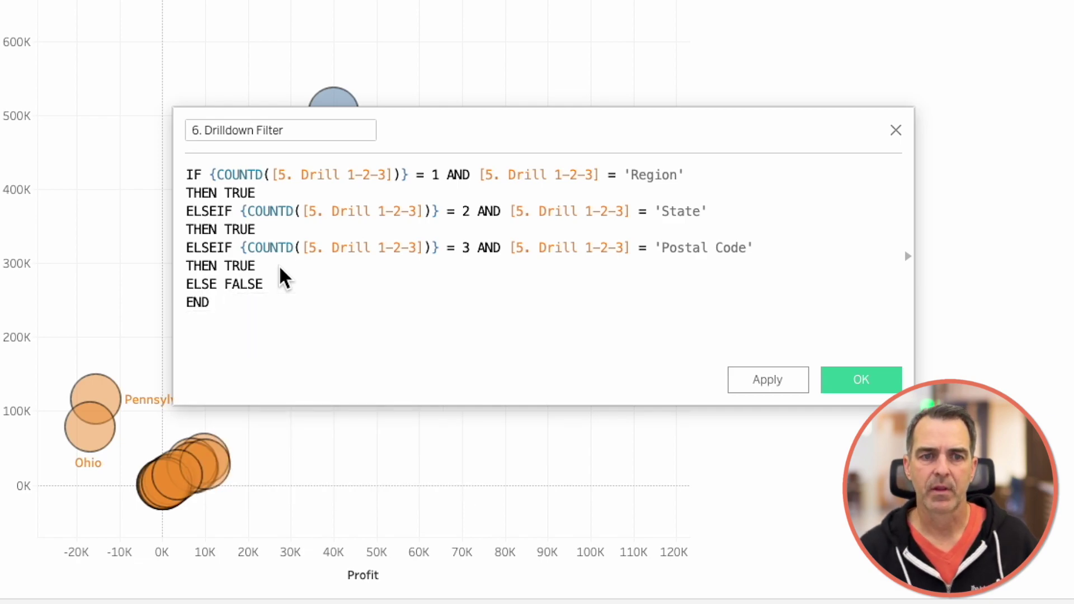
{"action": "left_click", "coordinate": [858, 382]}
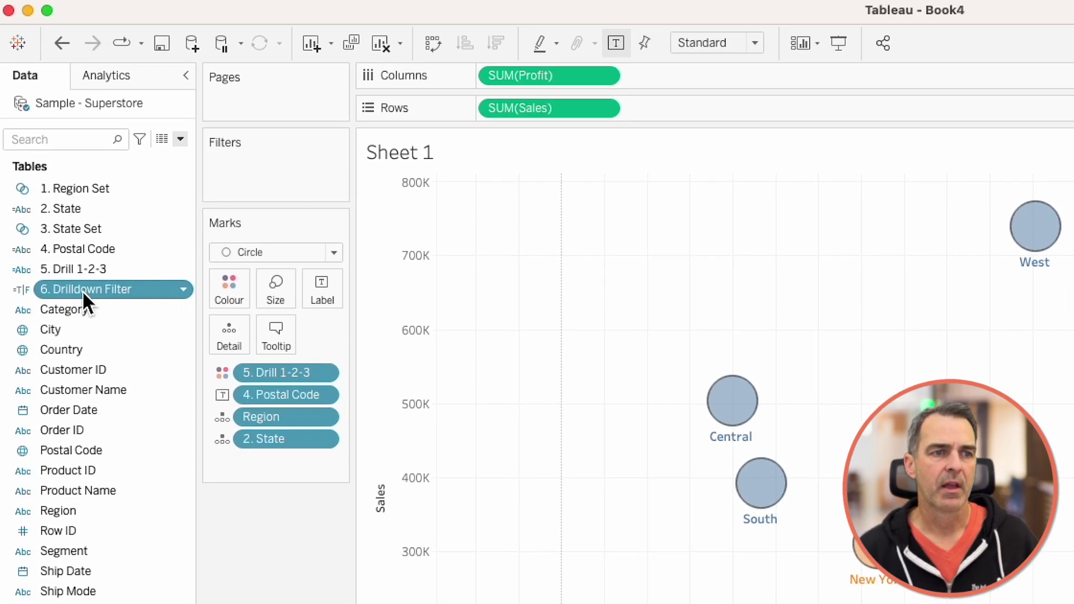
Step: Filter the sheet to 6. Drilldown Filter = True, then test drilling New York, back up, and into South
{"action": "left_click_drag", "start_coordinate": [82, 291], "coordinate": [240, 192]}
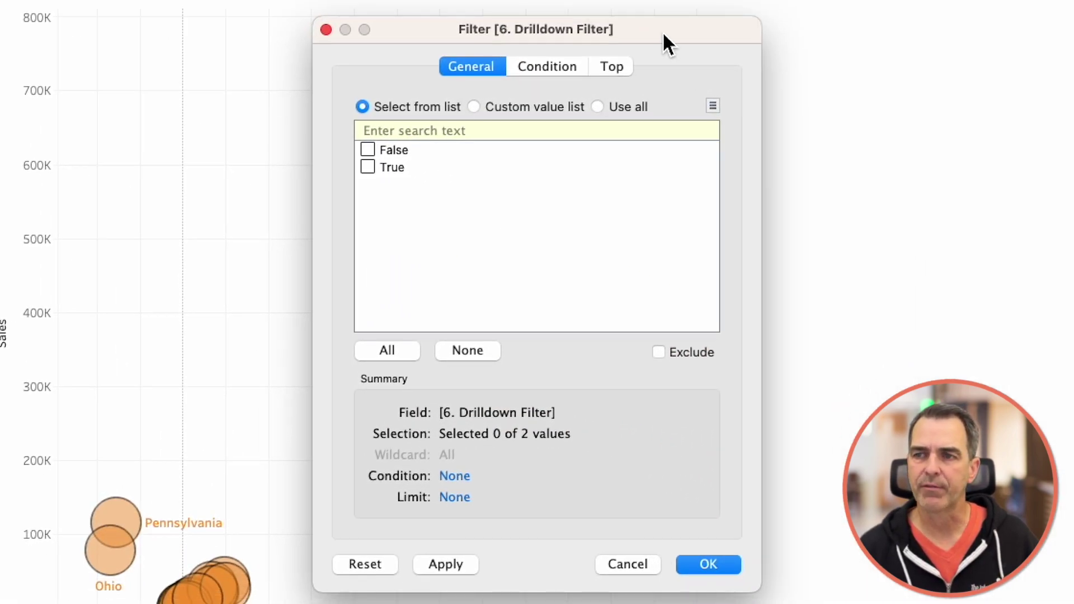
{"action": "left_click", "coordinate": [706, 562]}
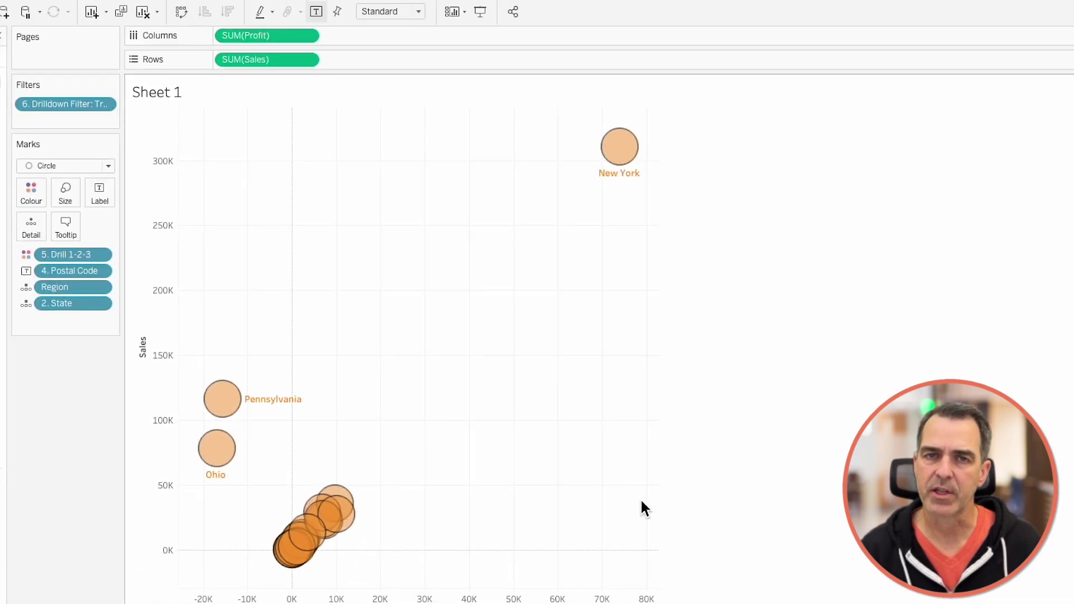
{"action": "left_click", "coordinate": [625, 162]}
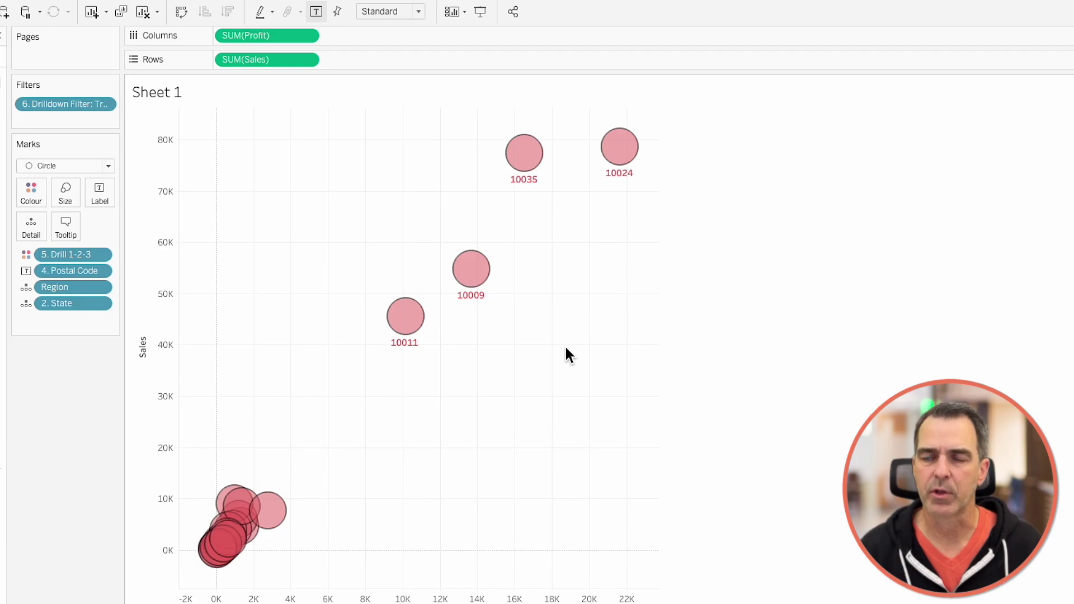
{"action": "left_click", "coordinate": [468, 278]}
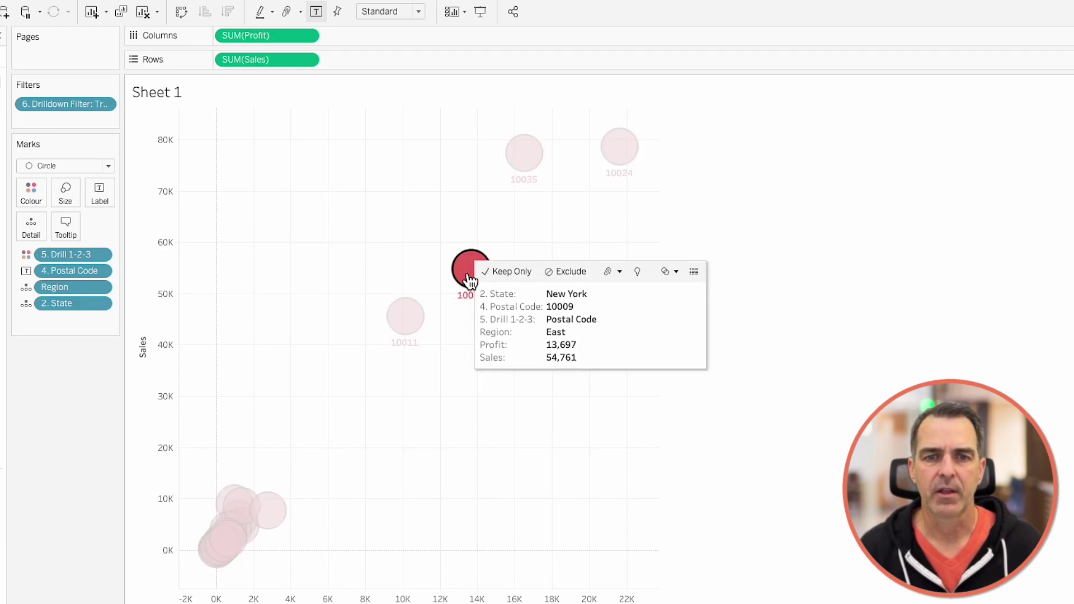
{"action": "left_click", "coordinate": [466, 427]}
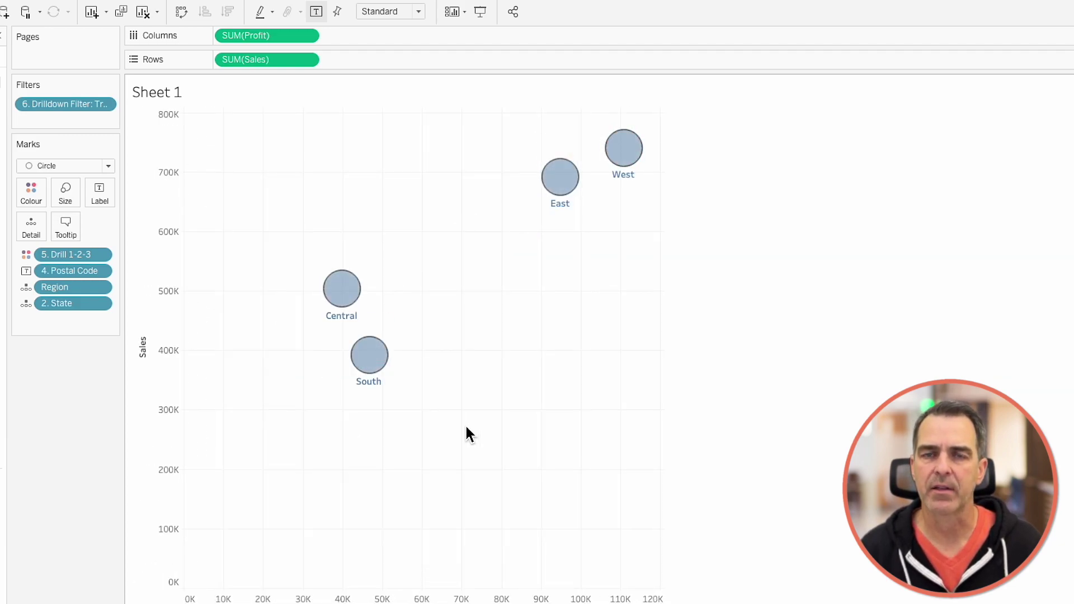
{"action": "left_click", "coordinate": [371, 355]}
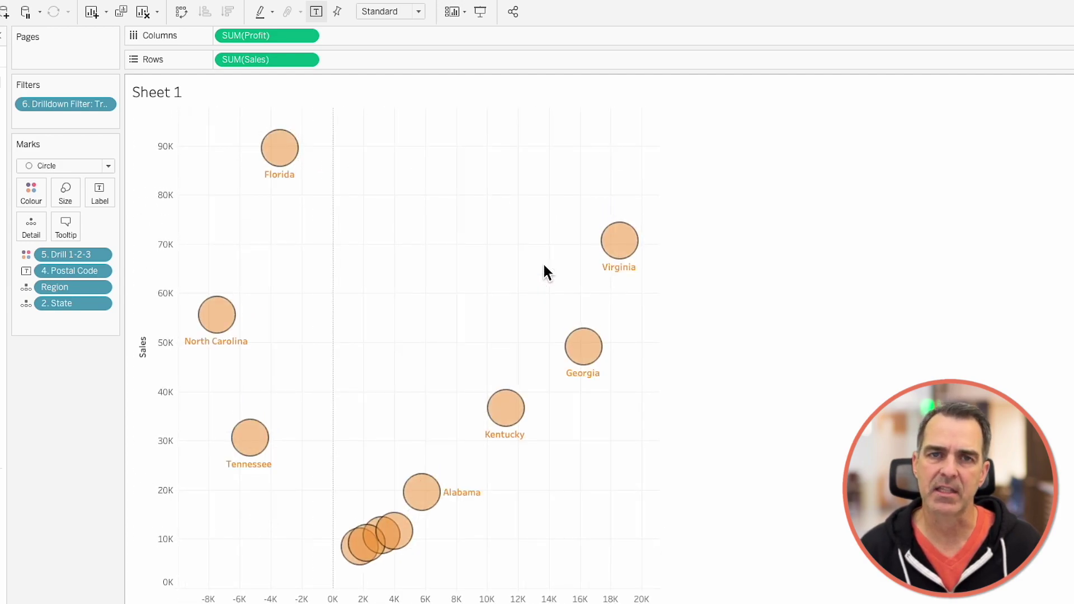
{"action": "mouse_move", "coordinate": [278, 158]}
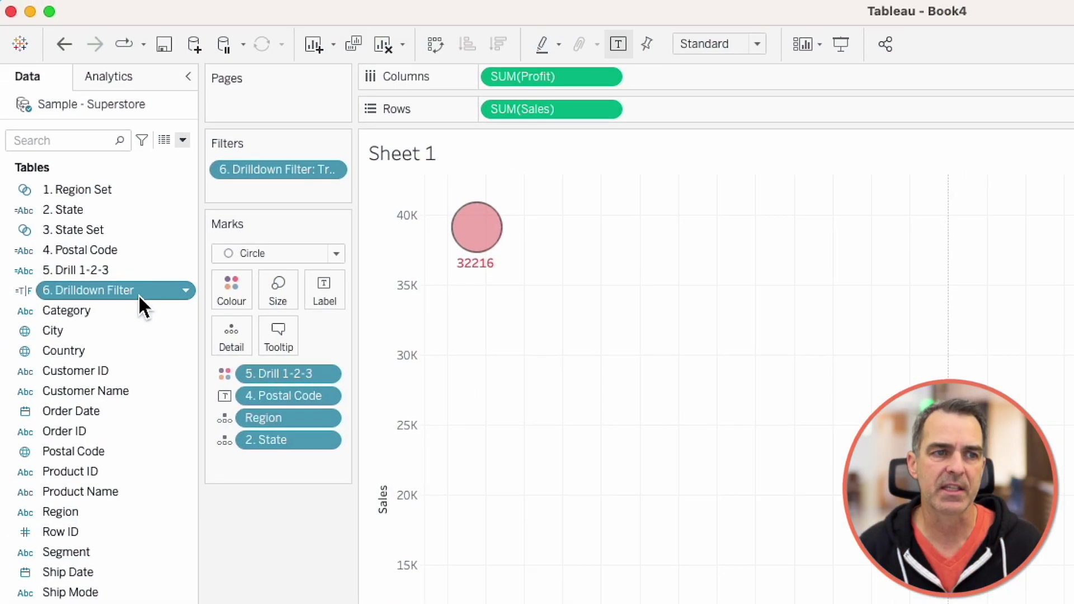
Step: Duplicate 6. Drilldown Filter and rename the copy '7. Drilldown Title'
{"action": "right_click", "coordinate": [139, 295]}
{"action": "left_click", "coordinate": [179, 416]}
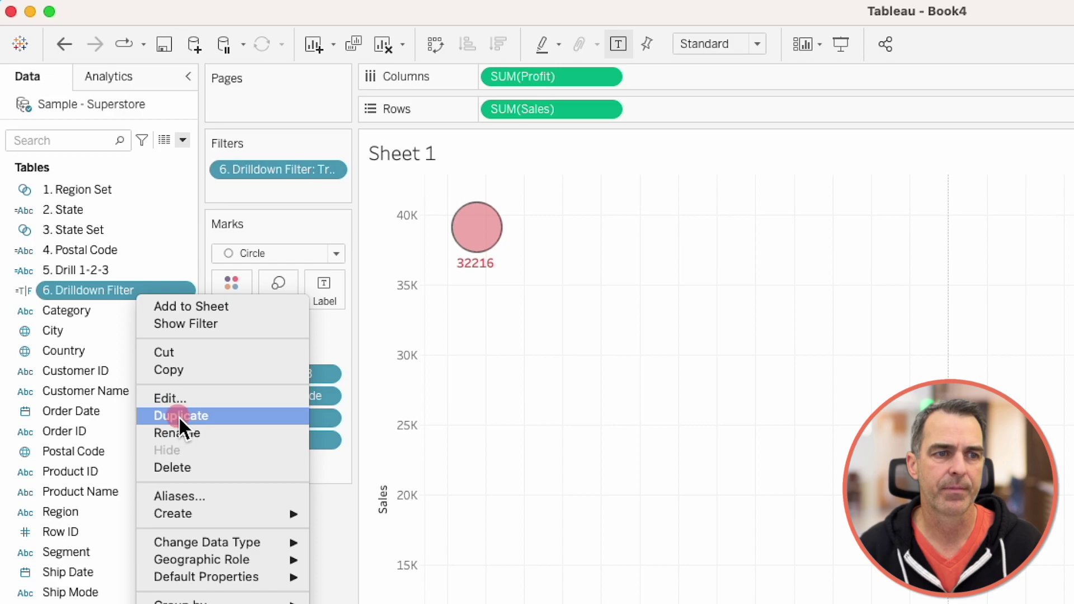
{"action": "right_click", "coordinate": [119, 311]}
{"action": "left_click", "coordinate": [154, 413]}
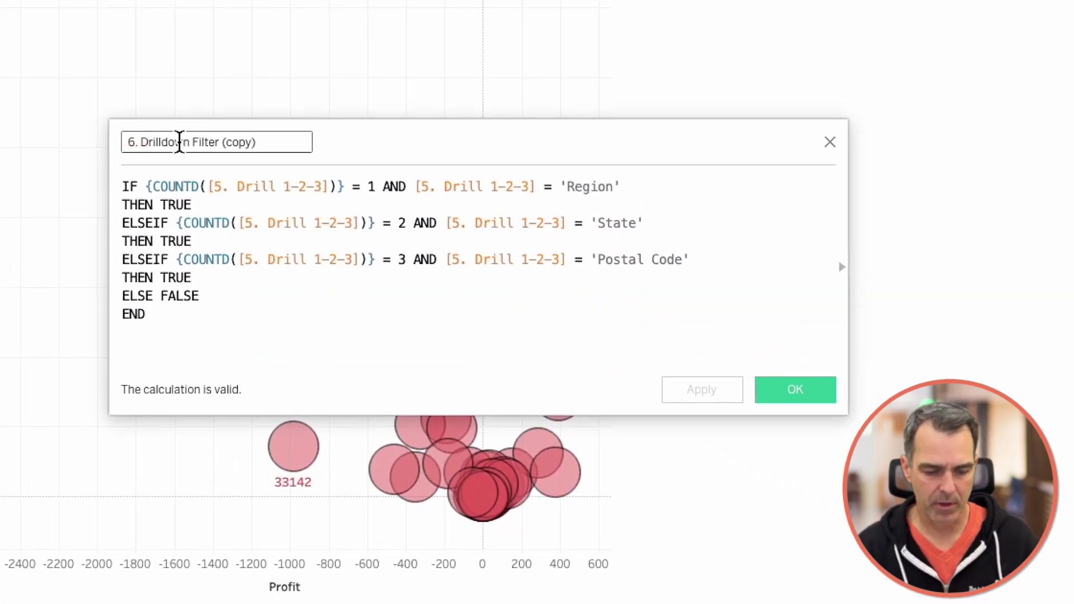
{"action": "key", "text": "BackSpace"}
{"action": "type", "text": "7"}
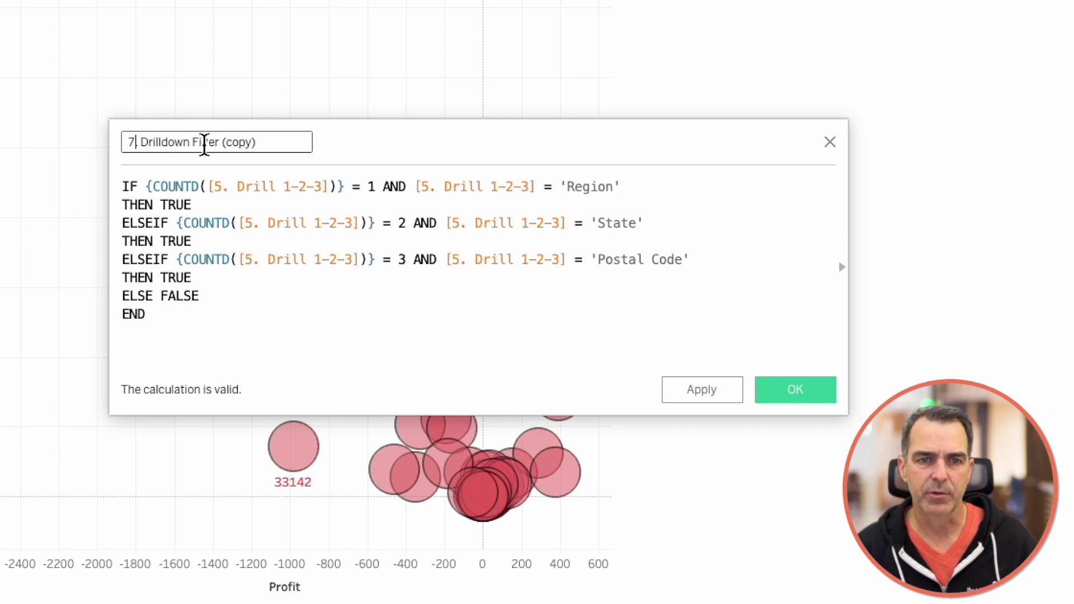
{"action": "left_click_drag", "start_coordinate": [195, 147], "coordinate": [297, 144]}
{"action": "type", "text": "Tit"}
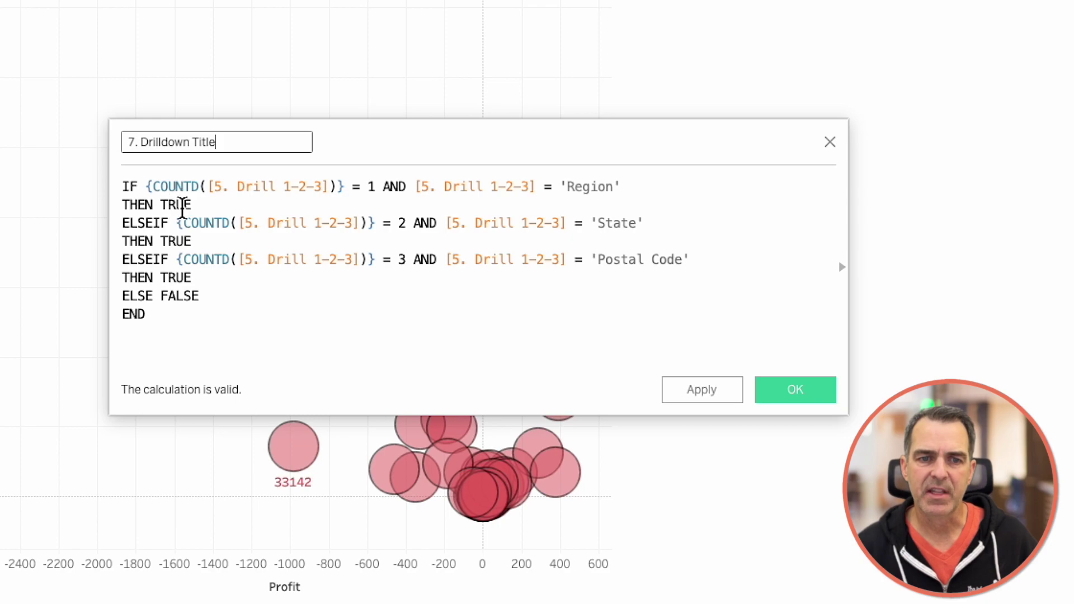
Step: Make the Region branch return '' and the State branch return 'Region: ' + [Region]
{"action": "double_click", "coordinate": [182, 207]}
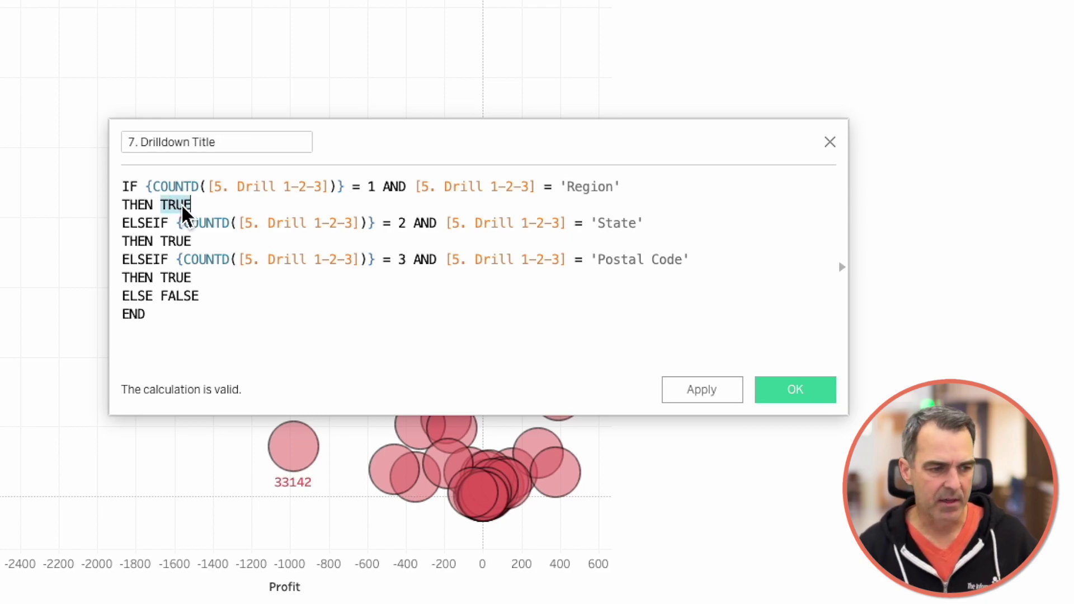
{"action": "type", "text": "''"}
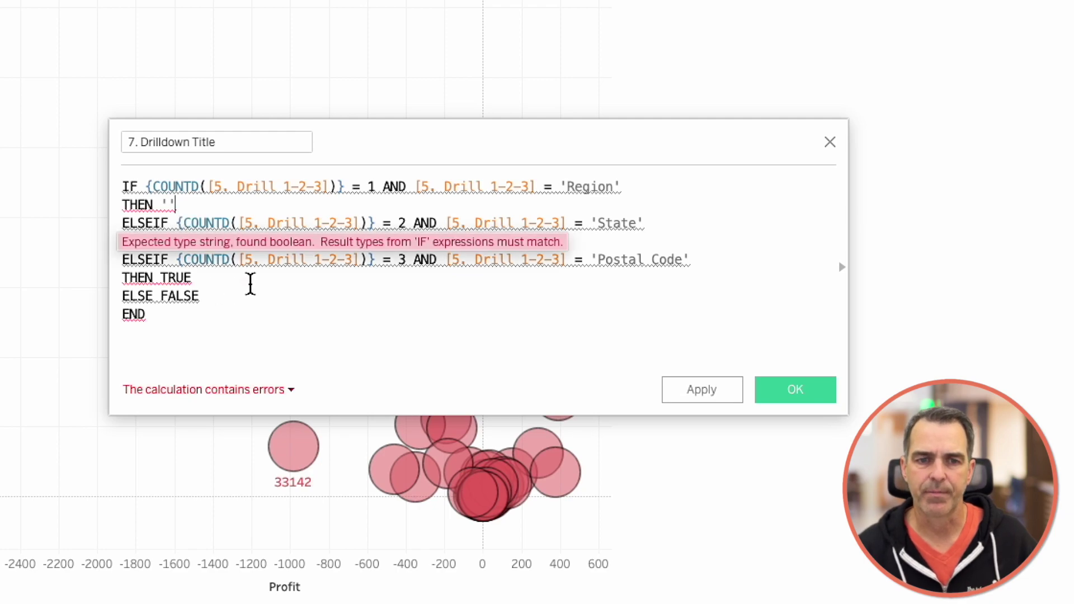
{"action": "double_click", "coordinate": [177, 244]}
{"action": "type", "text": "'Region: "}
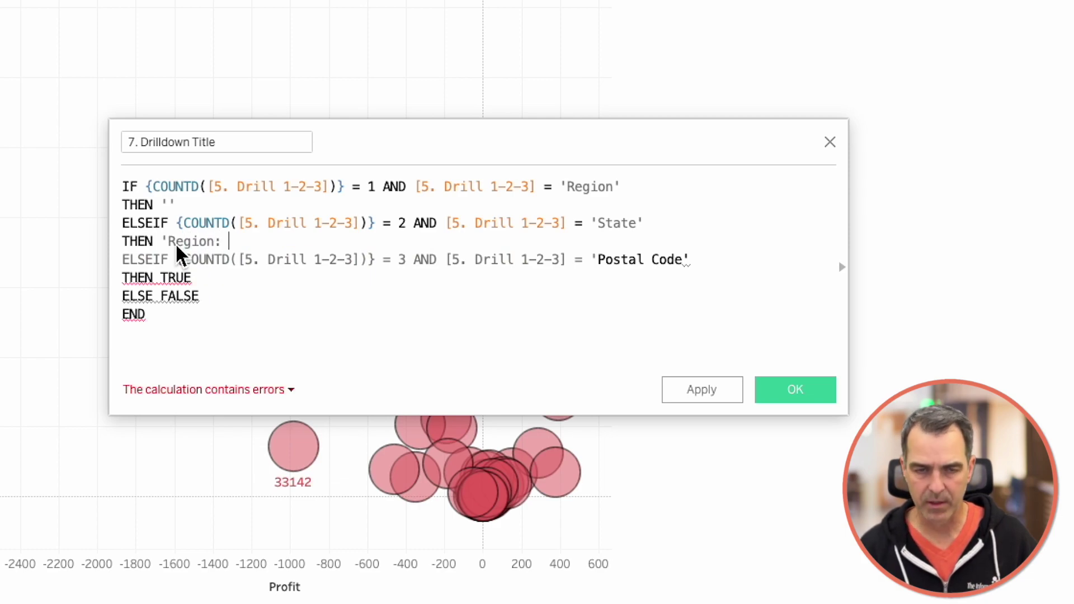
{"action": "type", "text": "' + reg"}
{"action": "key", "text": "Down"}
{"action": "key", "text": "Down"}
{"action": "key", "text": "Down"}
{"action": "key", "text": "Down"}
{"action": "key", "text": "Return"}
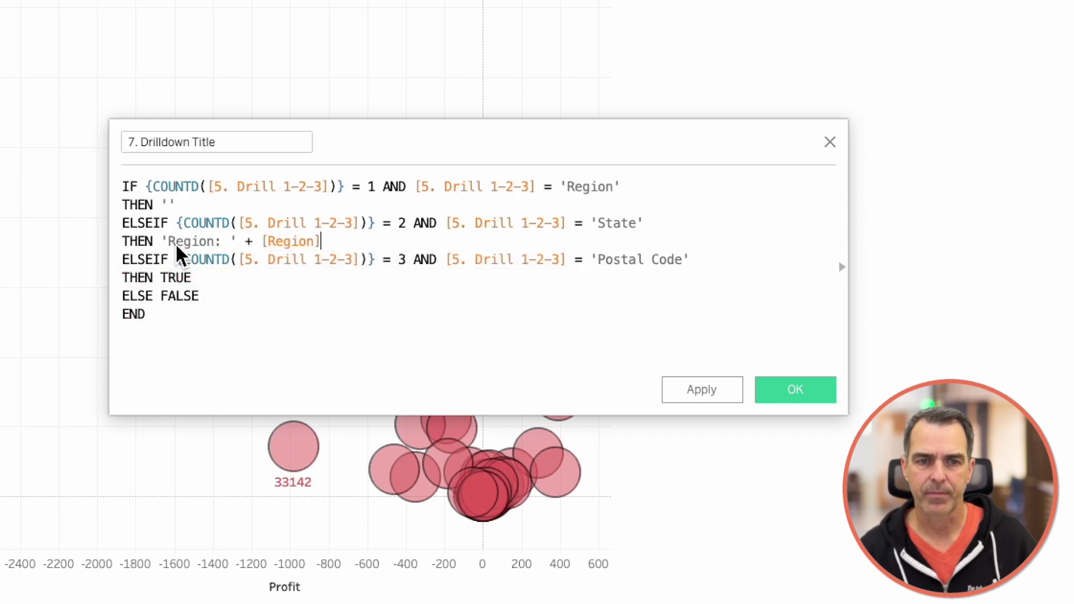
Step: Make the Postal Code branch return Region and State text, ELSE '', save, and add it to Detail
{"action": "double_click", "coordinate": [179, 280]}
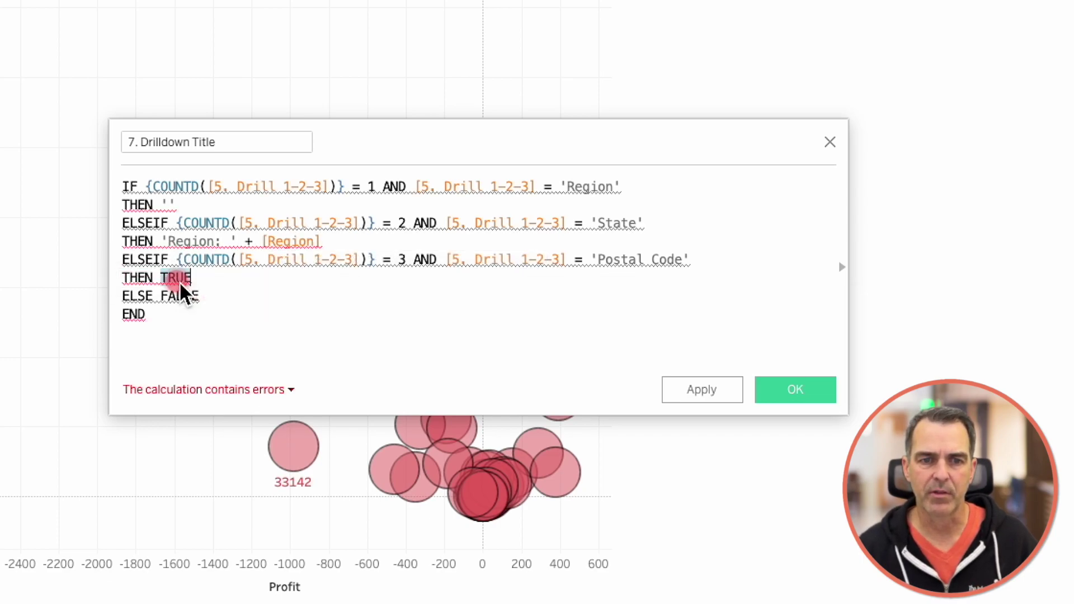
{"action": "type", "text": "'"}
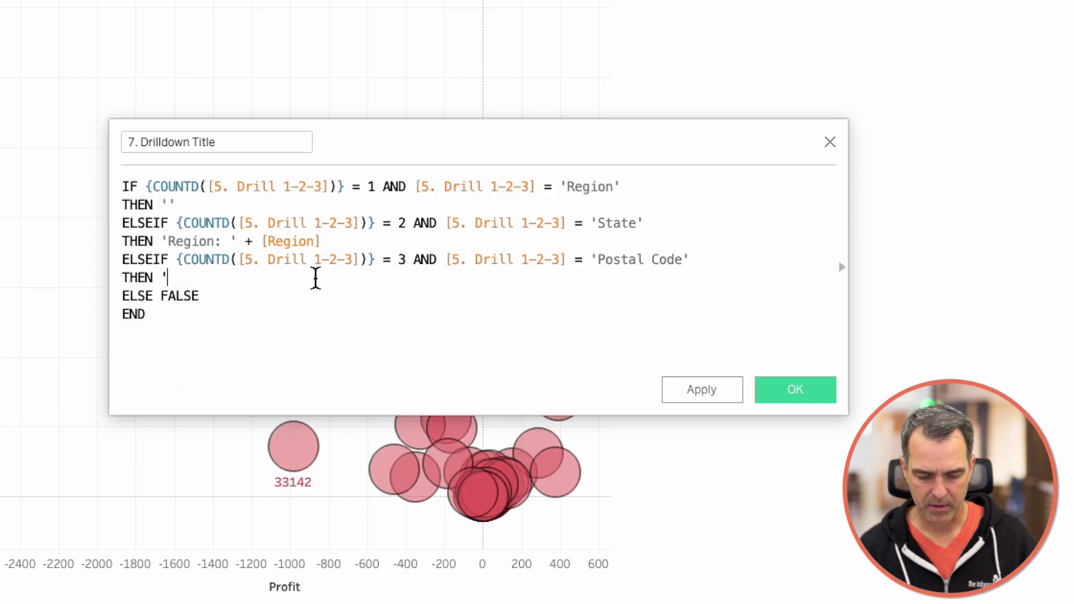
{"action": "type", "text": "Region: ' + region"}
{"action": "key", "text": "Return"}
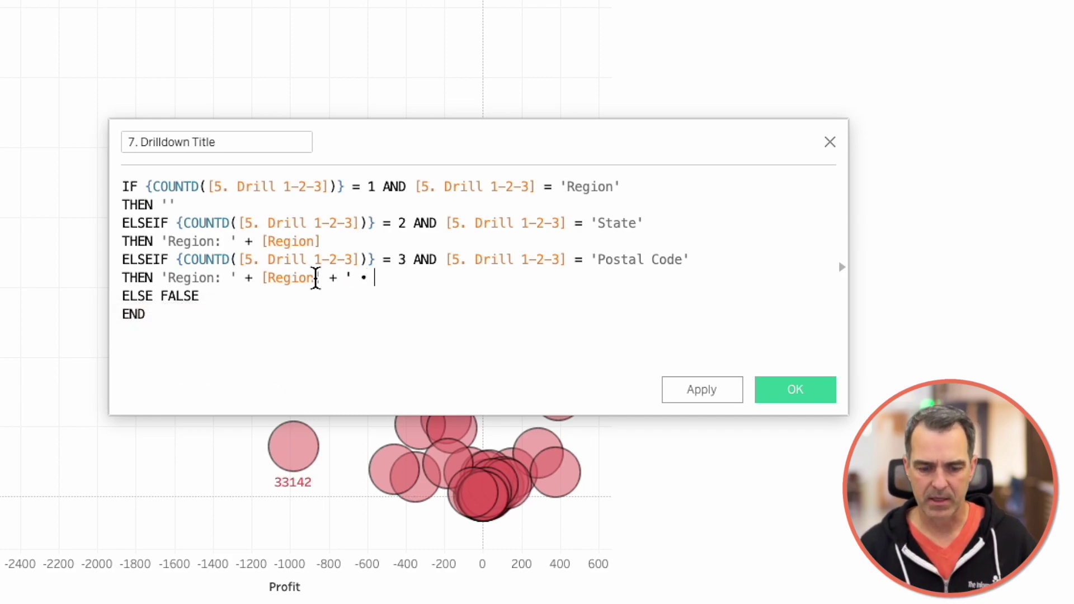
{"action": "type", "text": "State: '"}
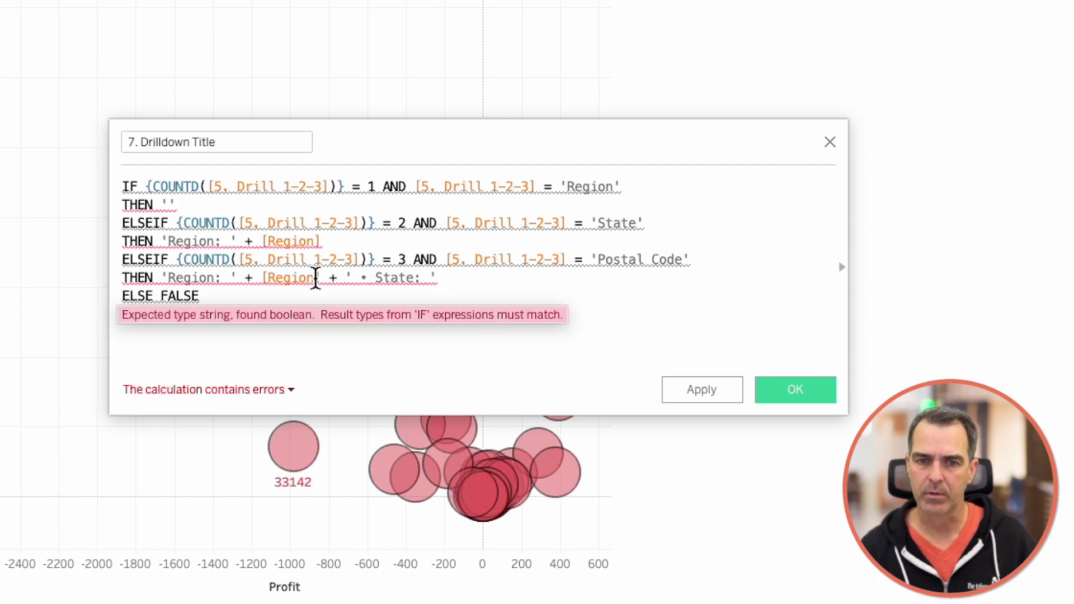
{"action": "type", "text": " + stat"}
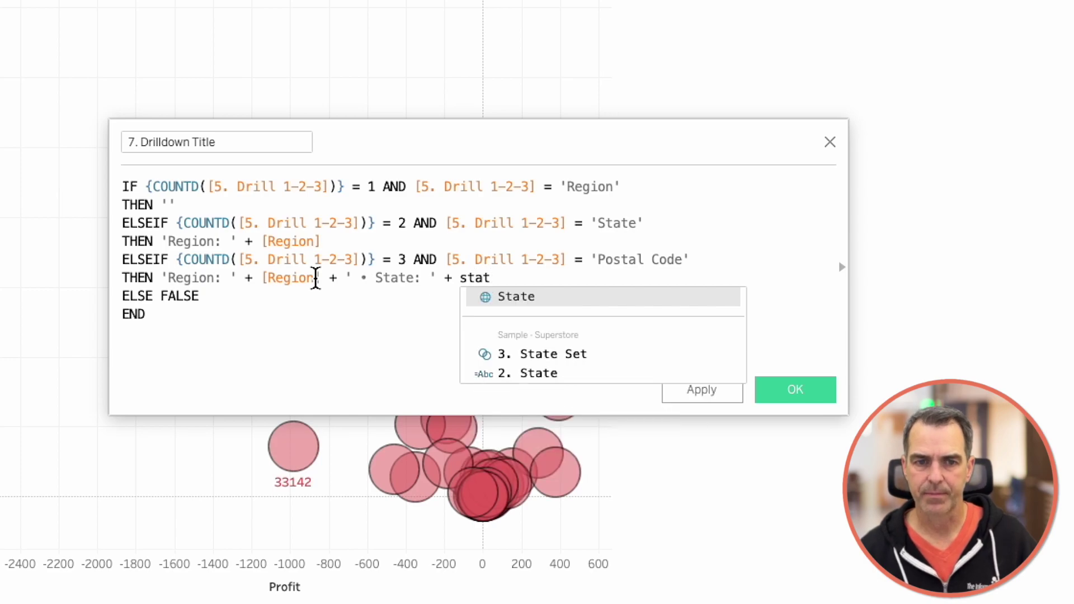
{"action": "key", "text": "Return"}
{"action": "key", "text": "Down"}
{"action": "key", "text": "ctrl+Left"}
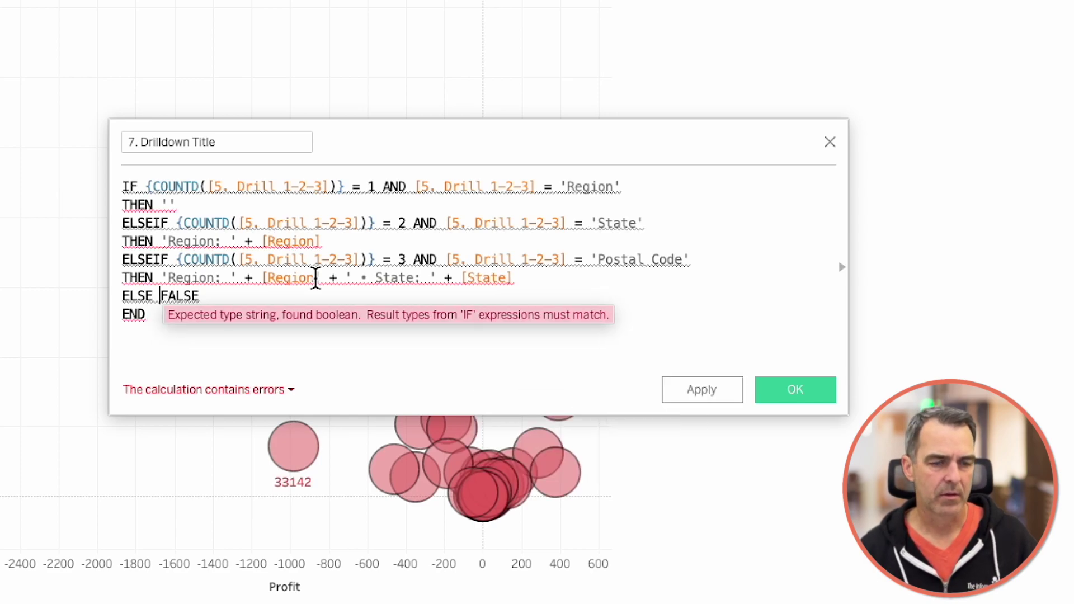
{"action": "key", "text": "shift+End"}
{"action": "type", "text": "'"}
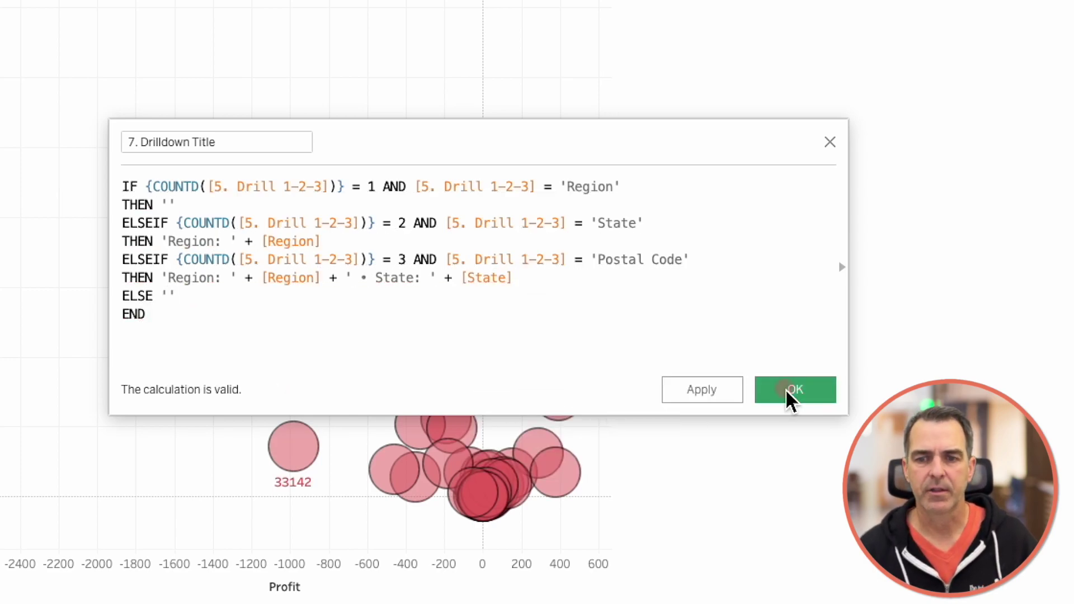
{"action": "left_click", "coordinate": [791, 396]}
{"action": "left_click_drag", "start_coordinate": [115, 285], "coordinate": [230, 312]}
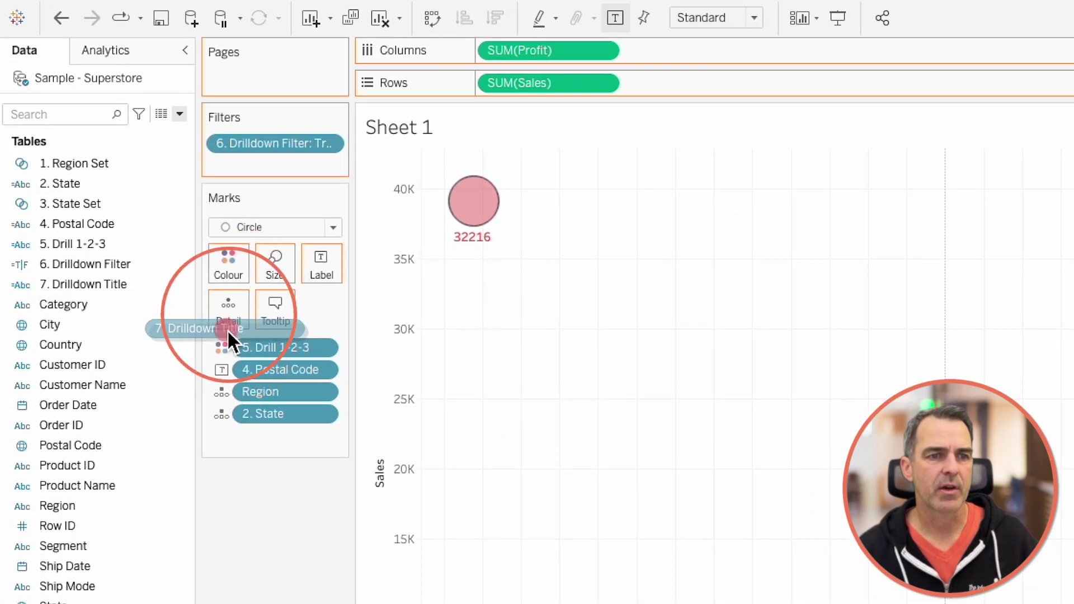
Step: Title the sheet 'Sales vs Profit by <5. Drill 1-2-3>' with 7. Drilldown Title on line two
{"action": "left_click", "coordinate": [408, 122]}
{"action": "double_click", "coordinate": [409, 123]}
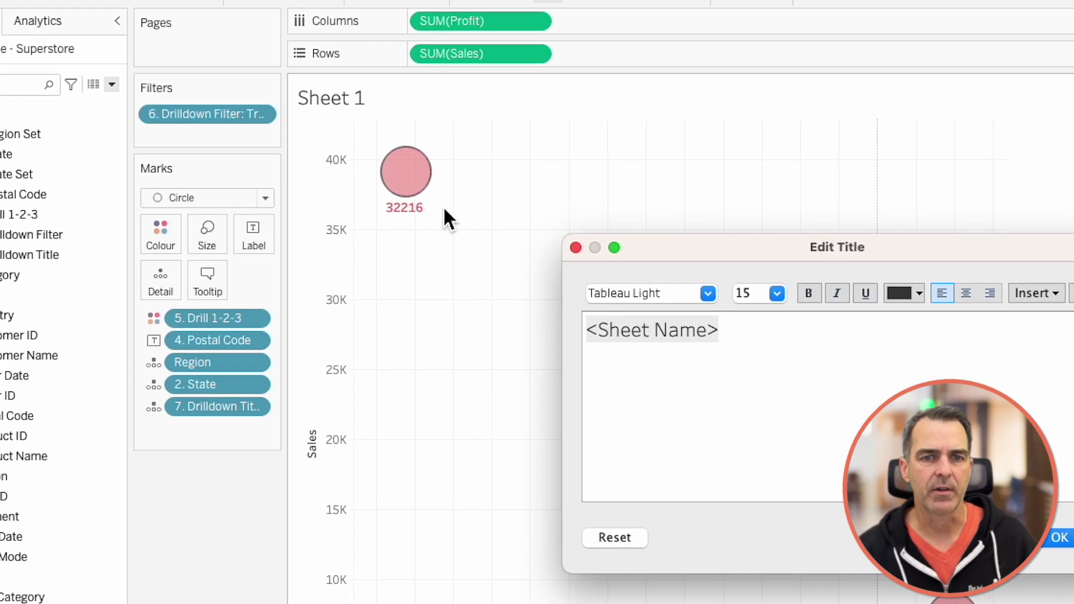
{"action": "triple_click", "coordinate": [360, 195]}
{"action": "type", "text": "Sales"}
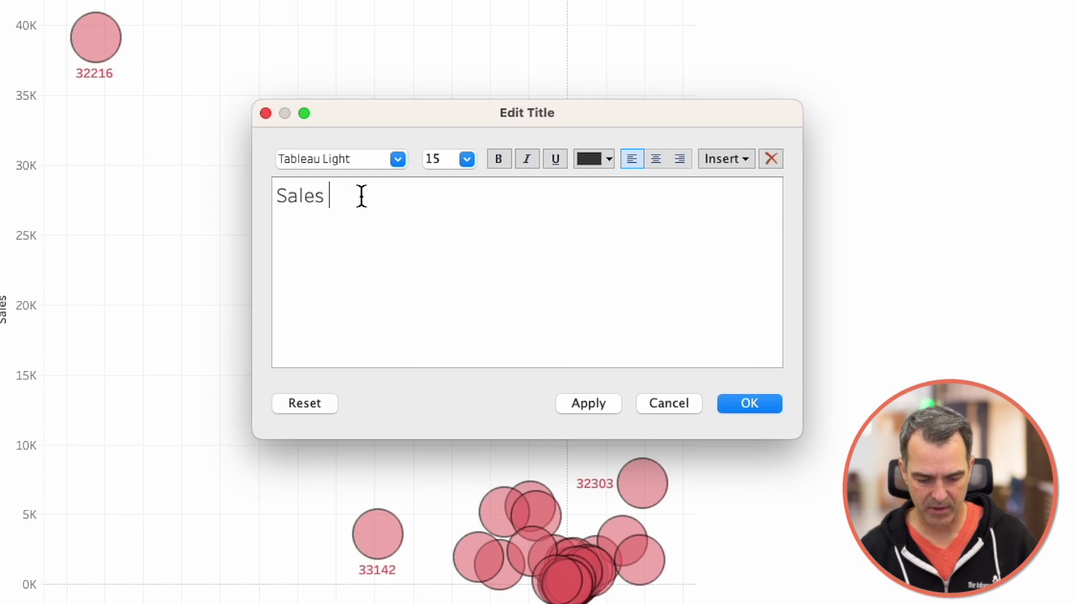
{"action": "type", "text": " vs Profit by"}
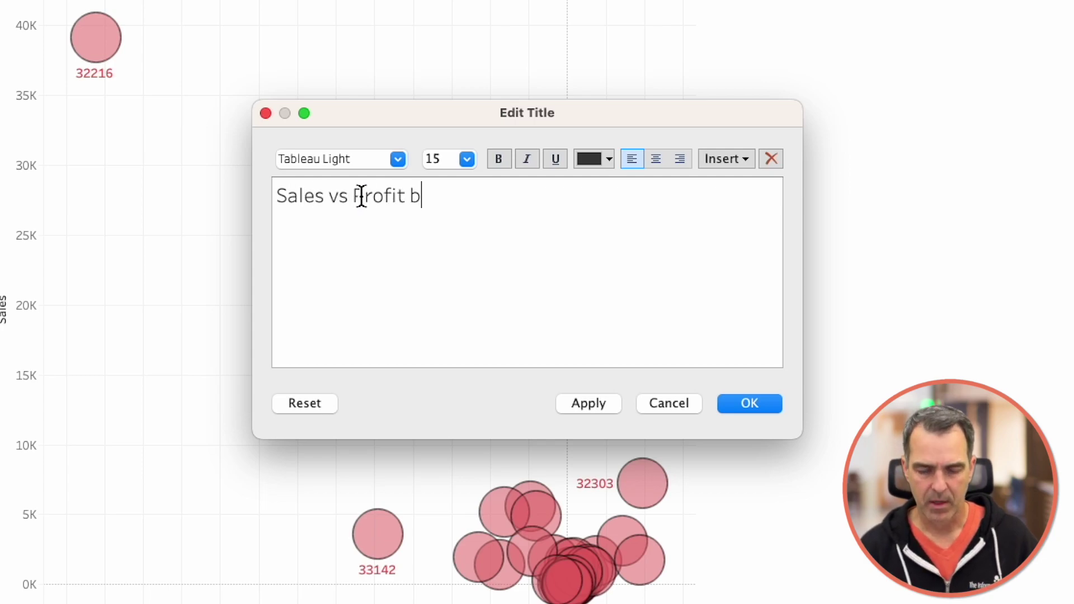
{"action": "left_click", "coordinate": [724, 160]}
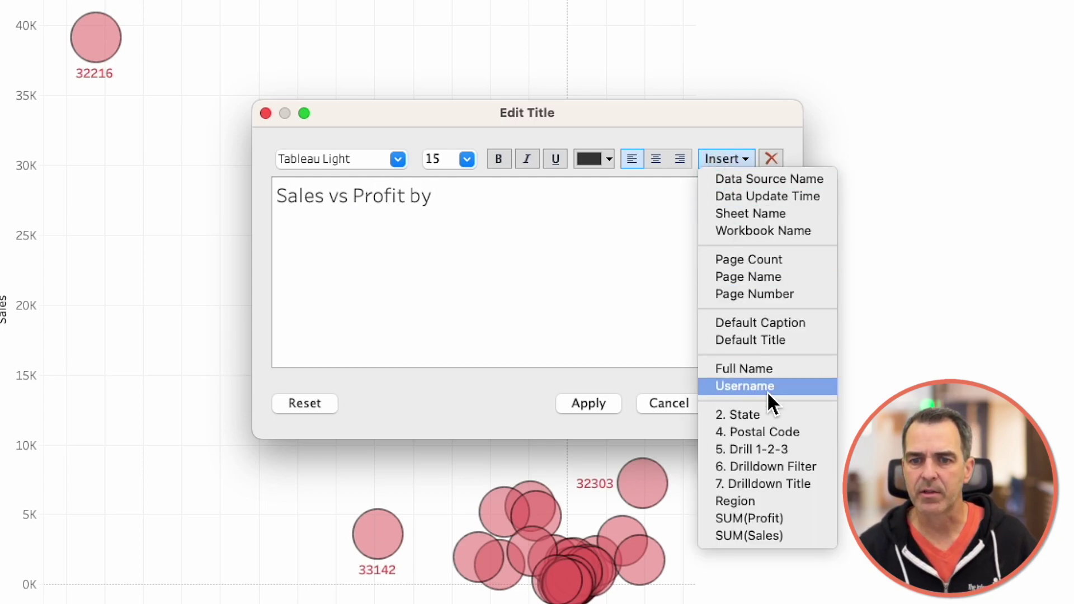
{"action": "left_click", "coordinate": [767, 450]}
{"action": "left_click", "coordinate": [624, 471]}
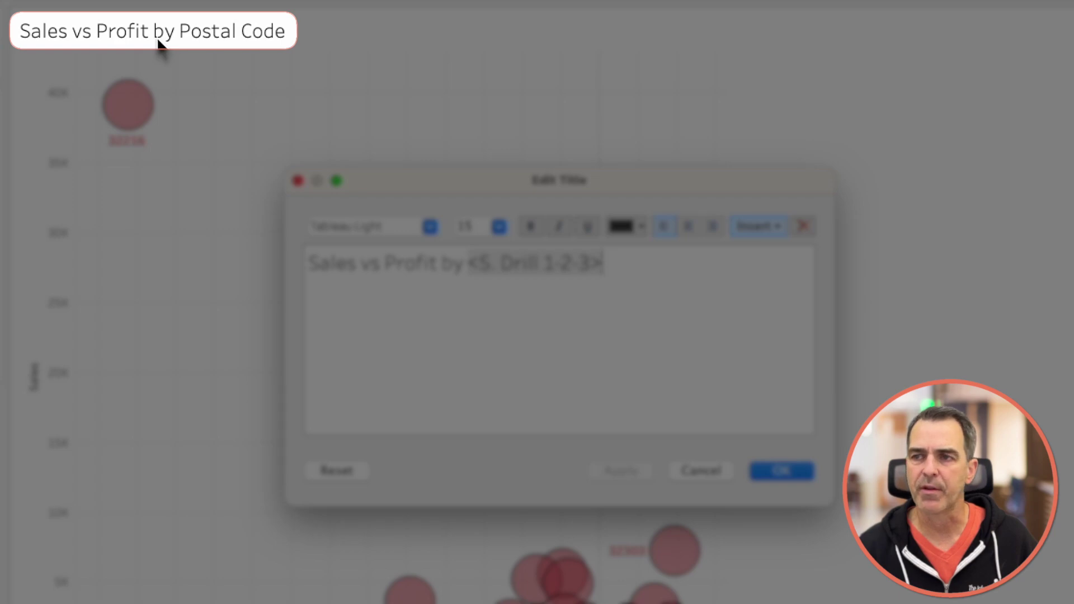
{"action": "key", "text": "Return"}
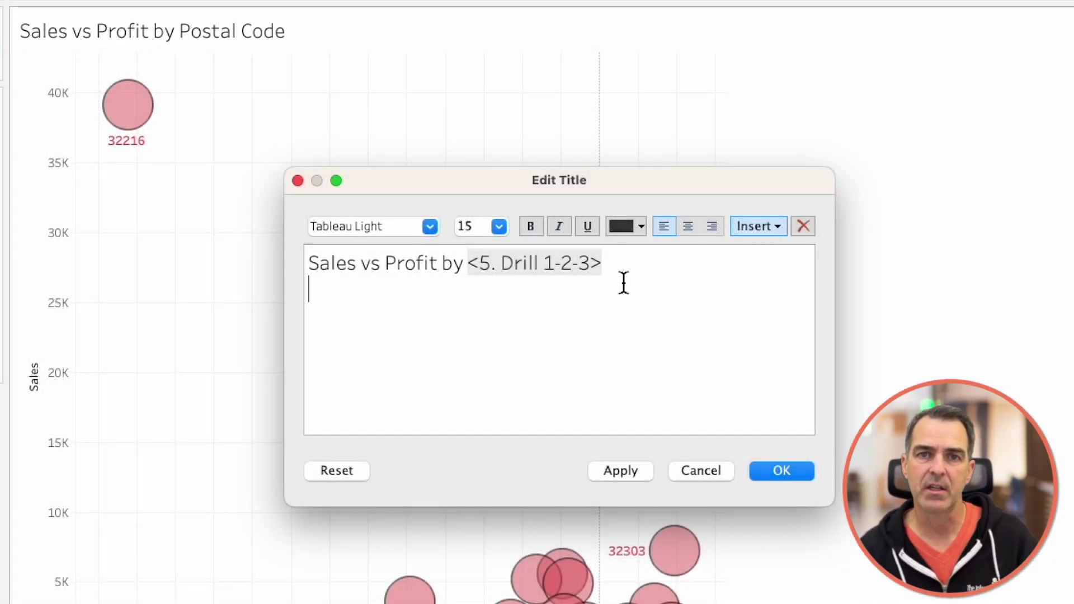
{"action": "left_click", "coordinate": [757, 226]}
{"action": "left_click", "coordinate": [832, 554]}
Step: Format the first title line as 18-pt bold and apply the title
{"action": "left_click_drag", "start_coordinate": [662, 266], "coordinate": [307, 262]}
{"action": "left_click", "coordinate": [499, 226]}
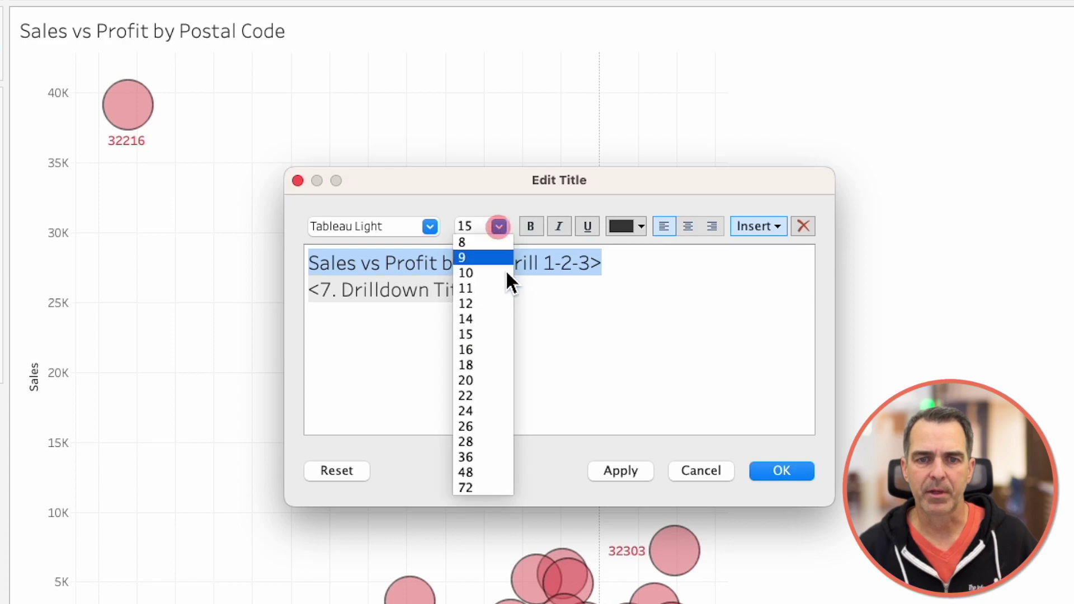
{"action": "left_click", "coordinate": [499, 369]}
{"action": "left_click", "coordinate": [532, 226]}
{"action": "left_click", "coordinate": [621, 471]}
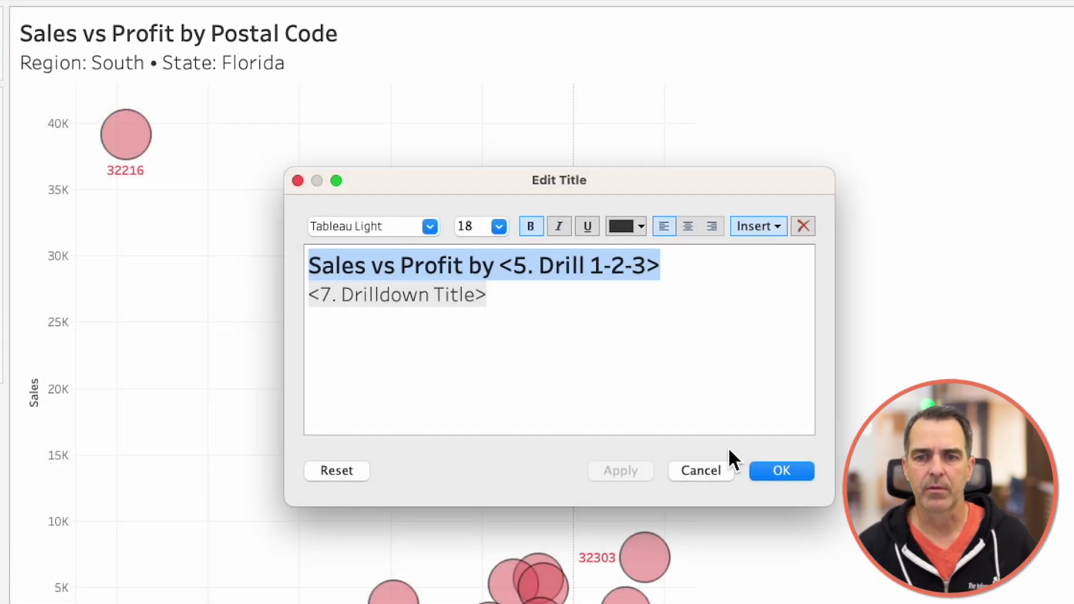
{"action": "left_click", "coordinate": [772, 471]}
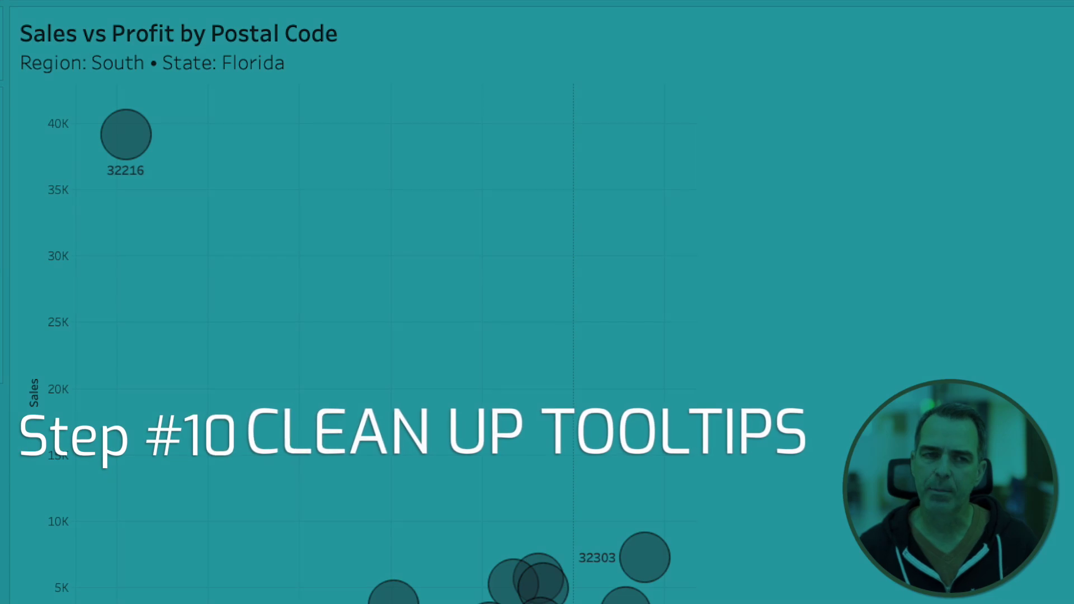
Step: In the tooltip, delete the Drilldown Title label and insert 5. Drill 1-2-3 as the line label
{"action": "mouse_move", "coordinate": [134, 152]}
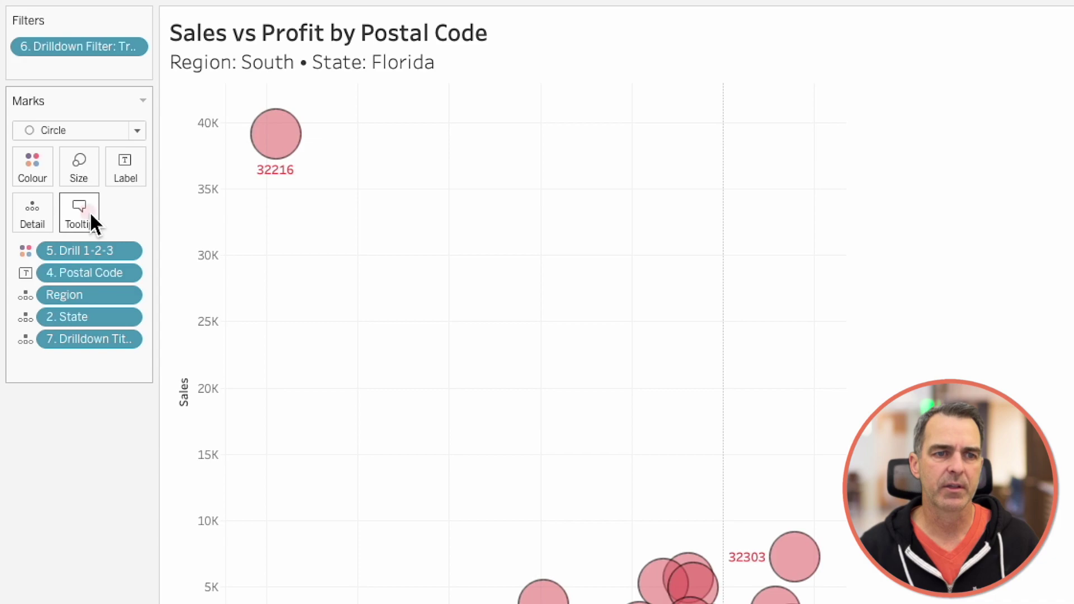
{"action": "left_click", "coordinate": [89, 215]}
{"action": "left_click_drag", "start_coordinate": [457, 233], "coordinate": [595, 233]}
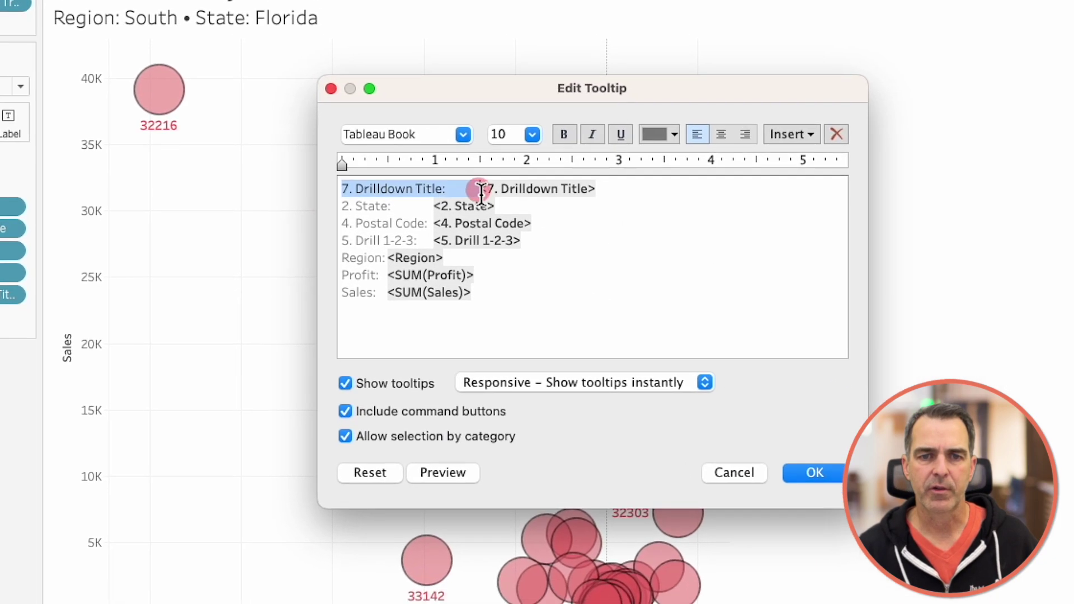
{"action": "key", "text": "BackSpace"}
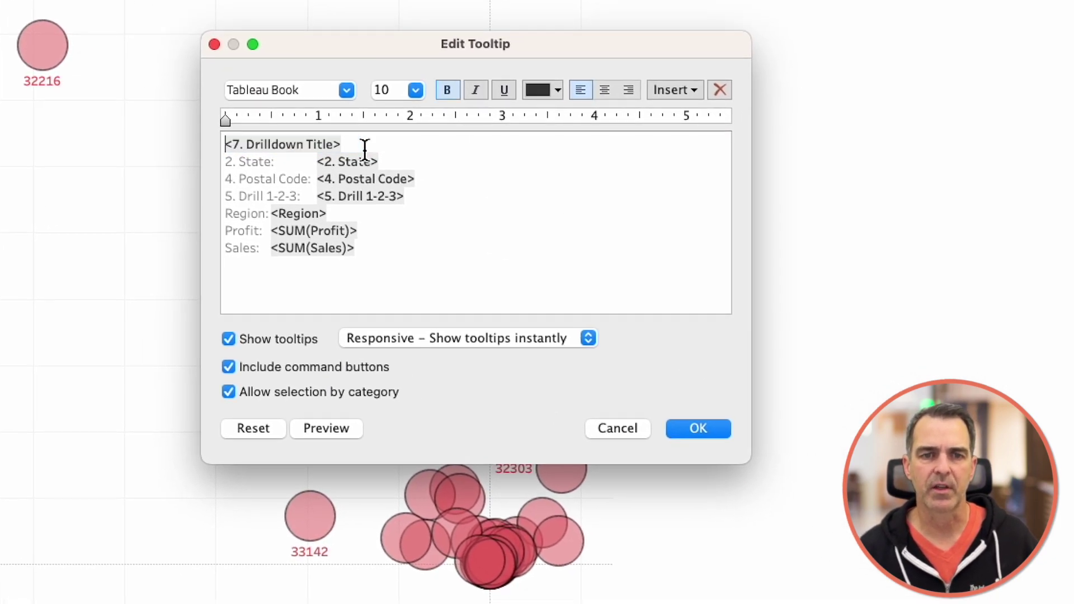
{"action": "key", "text": "Down"}
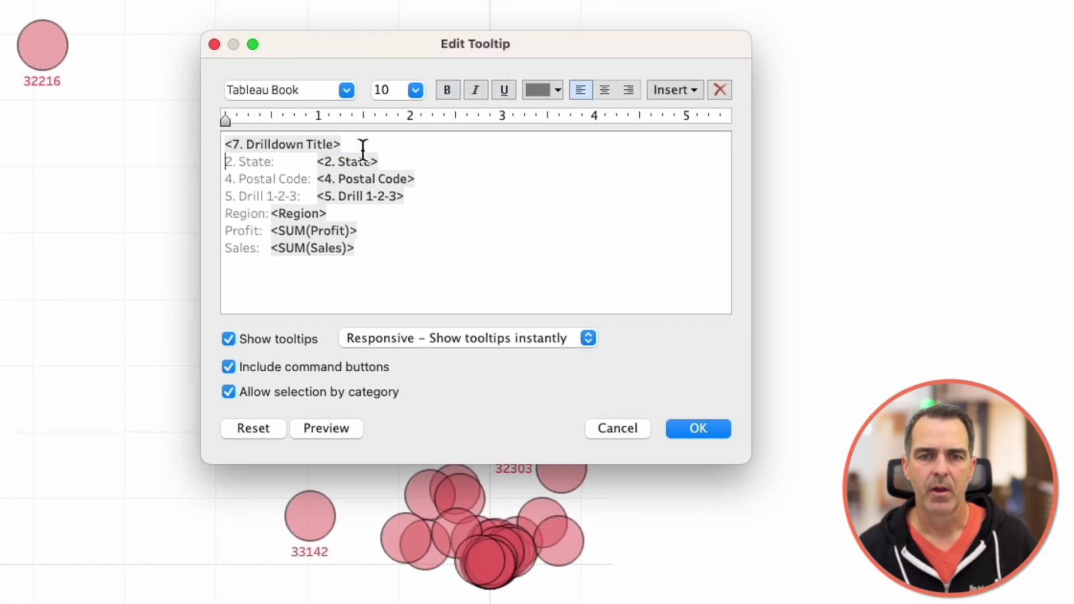
{"action": "left_click", "coordinate": [679, 93]}
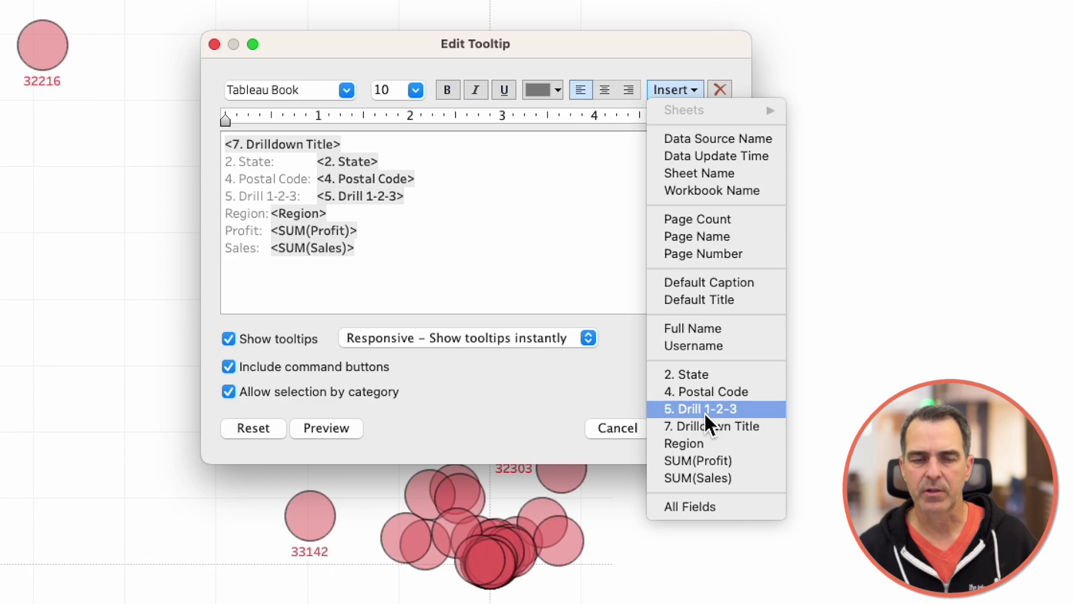
{"action": "left_click", "coordinate": [686, 408]}
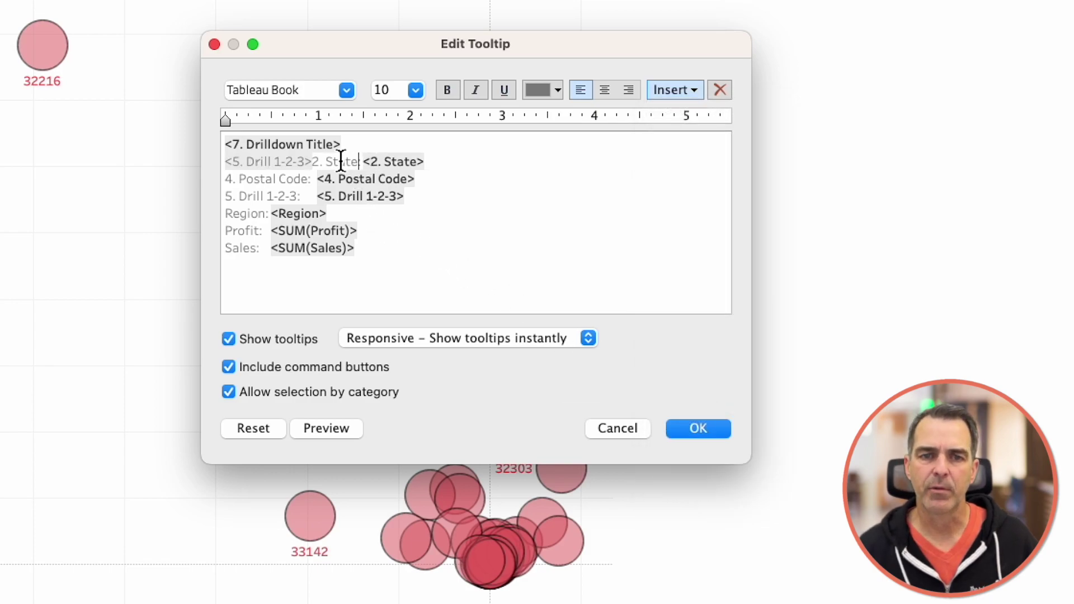
Step: Remove the redundant State, Postal Code, Drill 1-2-3 and Region lines and save the tooltip
{"action": "left_click_drag", "start_coordinate": [361, 161], "coordinate": [313, 162]}
{"action": "key", "text": "BackSpace"}
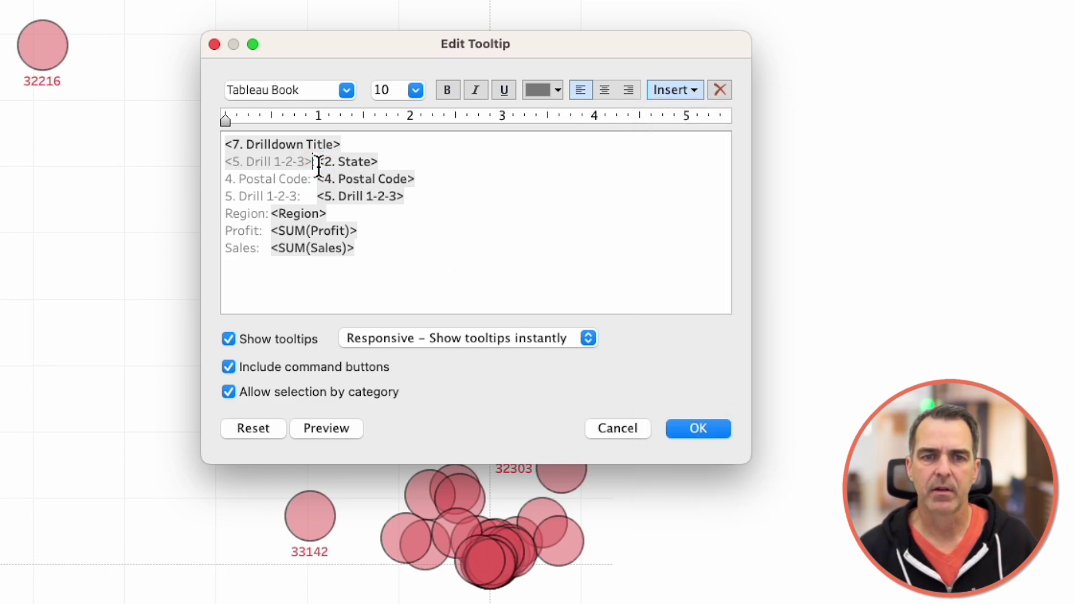
{"action": "key", "text": "shift+Down"}
{"action": "key", "text": "BackSpace"}
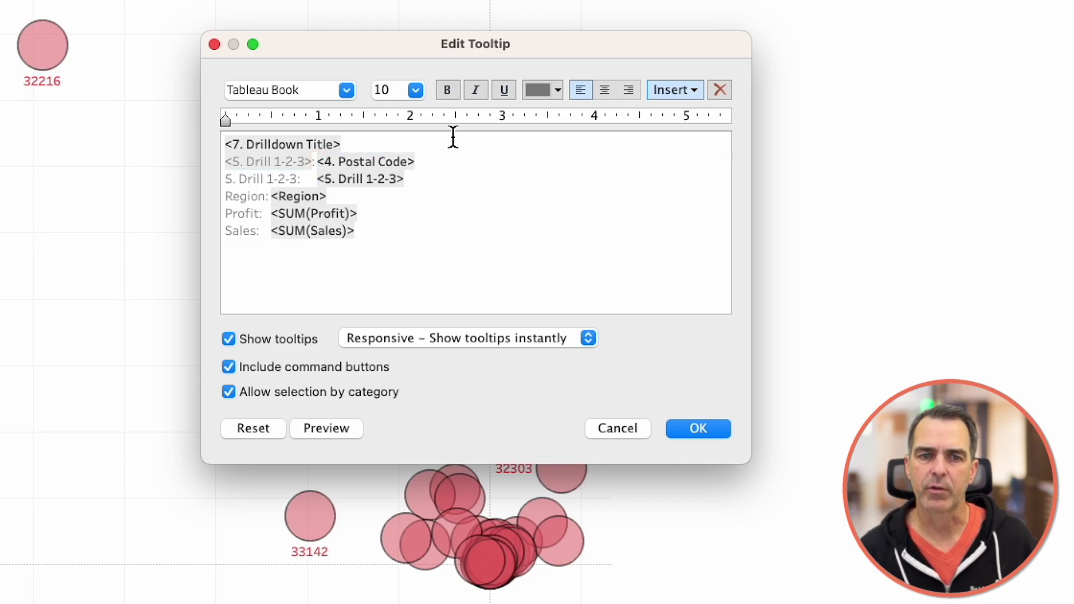
{"action": "key", "text": "shift+Down"}
{"action": "key", "text": "shift+Down"}
{"action": "key", "text": "BackSpace"}
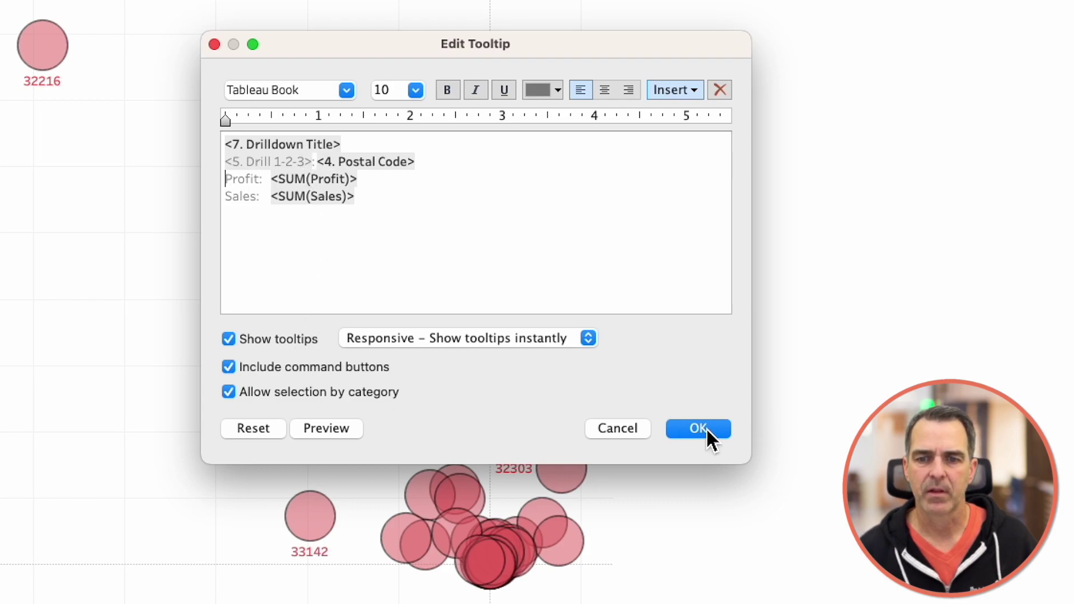
{"action": "left_click", "coordinate": [723, 432]}
Step: Test the tooltips by selecting 32216, drilling back up to regions, then into East's states
{"action": "mouse_move", "coordinate": [59, 59]}
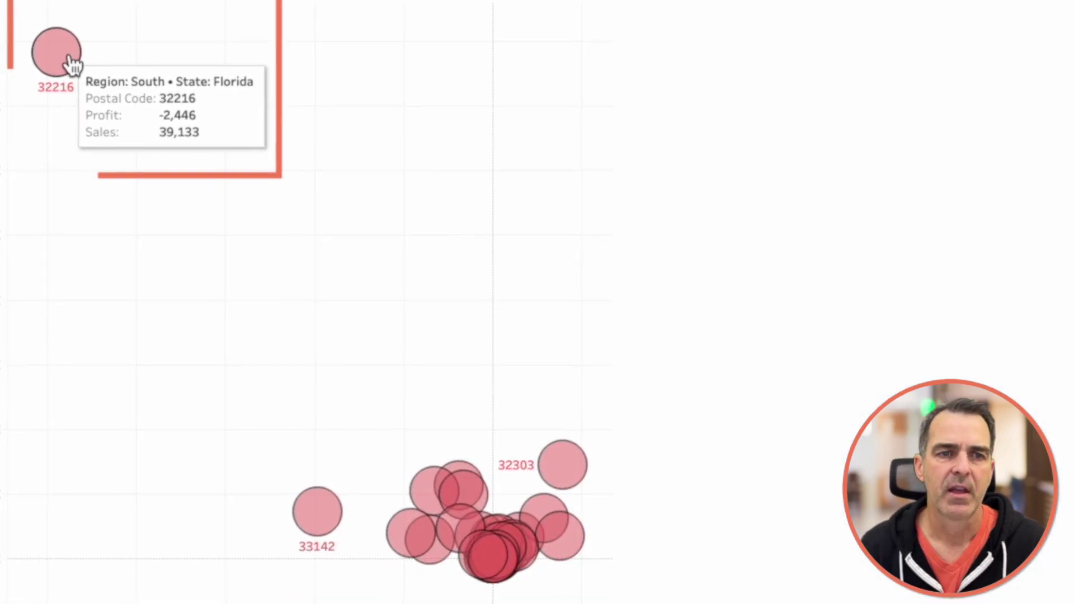
{"action": "left_click", "coordinate": [22, 56]}
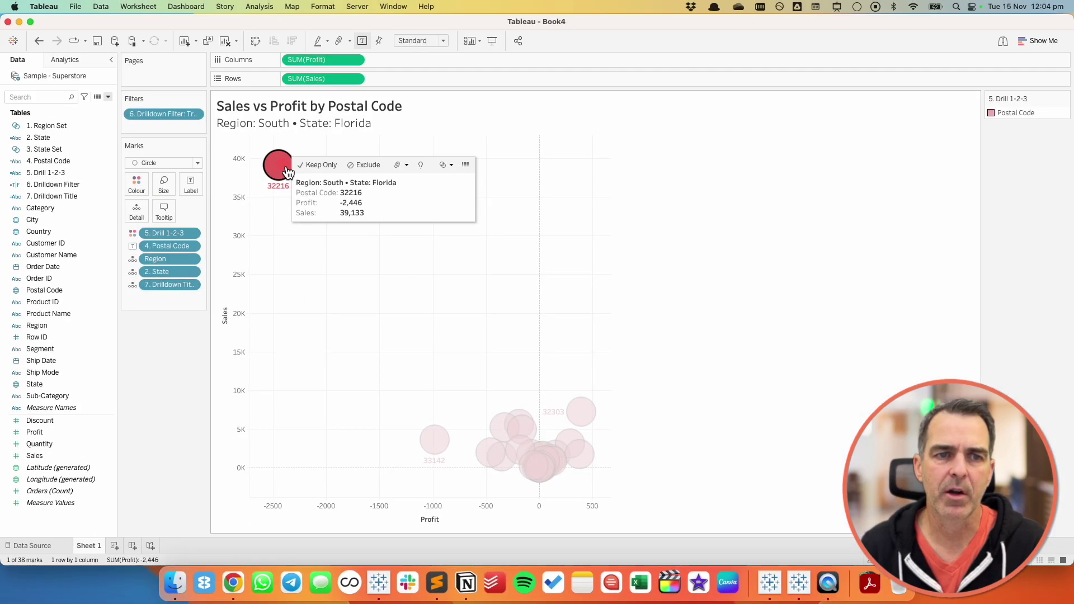
{"action": "left_click", "coordinate": [286, 170]}
{"action": "mouse_move", "coordinate": [554, 183]}
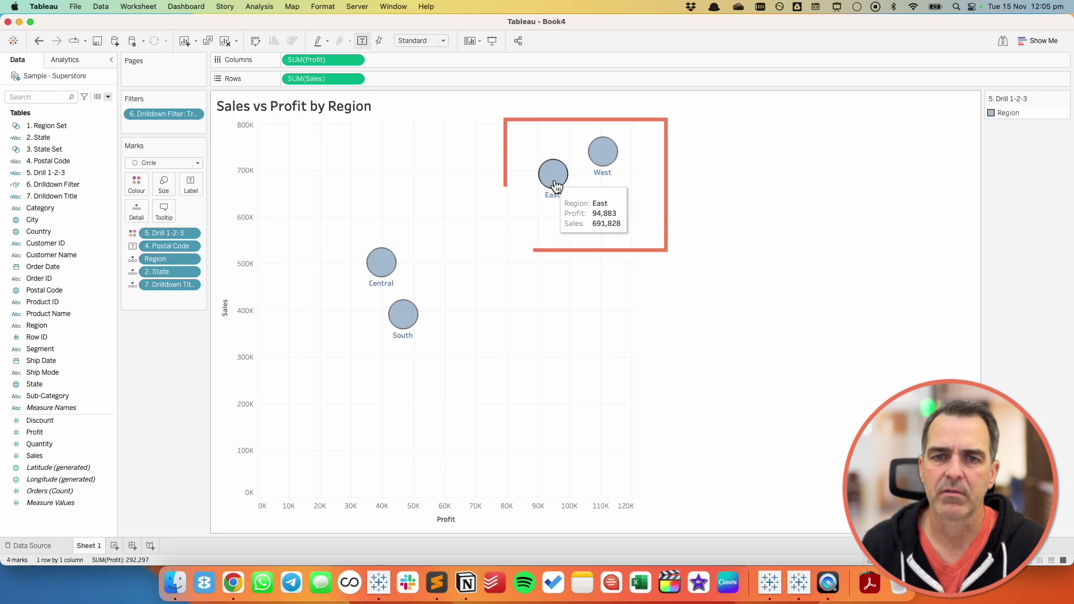
{"action": "left_click", "coordinate": [554, 182]}
{"action": "mouse_move", "coordinate": [603, 180]}
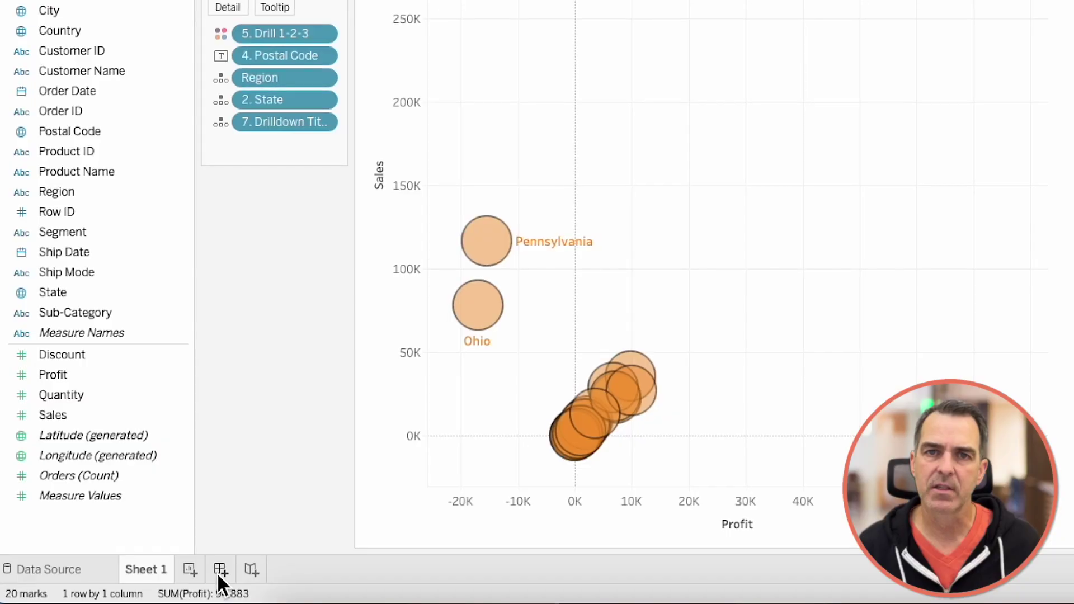
{"action": "left_click", "coordinate": [218, 570]}
Step: Place Sheet 1 on Dashboard 1 and make Dashboard 1 the source of the D1->2 Region to State action
{"action": "left_click_drag", "start_coordinate": [65, 317], "coordinate": [566, 299]}
{"action": "left_click", "coordinate": [320, 7]}
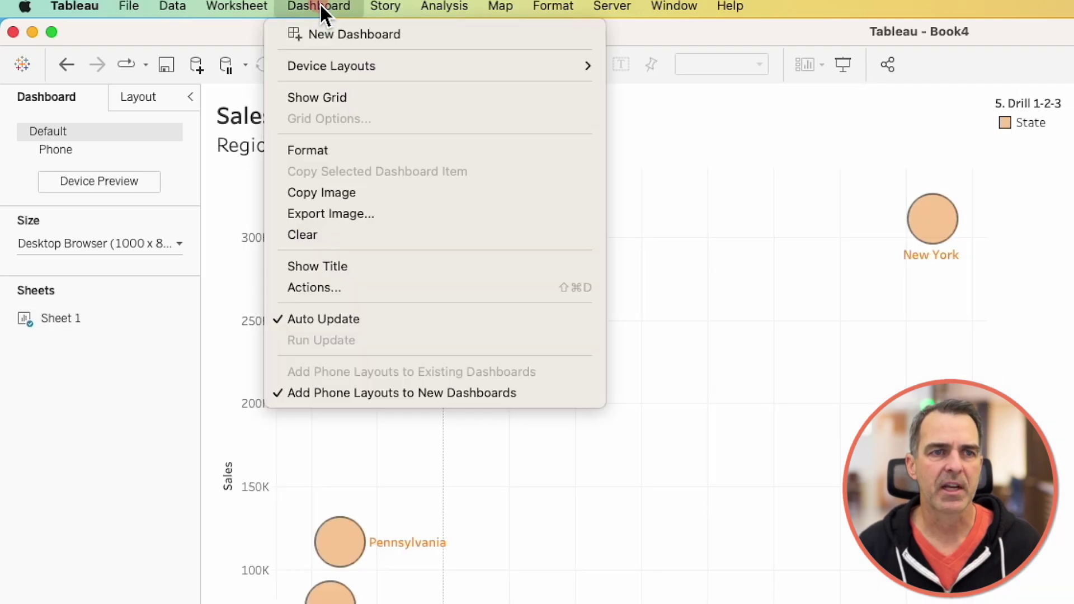
{"action": "left_click", "coordinate": [323, 287]}
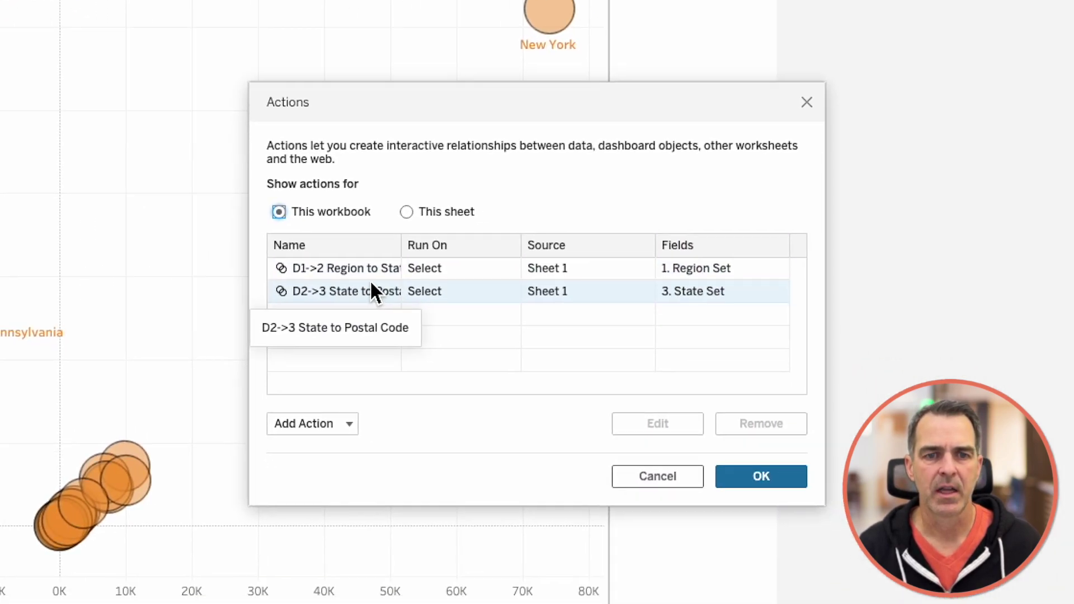
{"action": "left_click", "coordinate": [752, 480]}
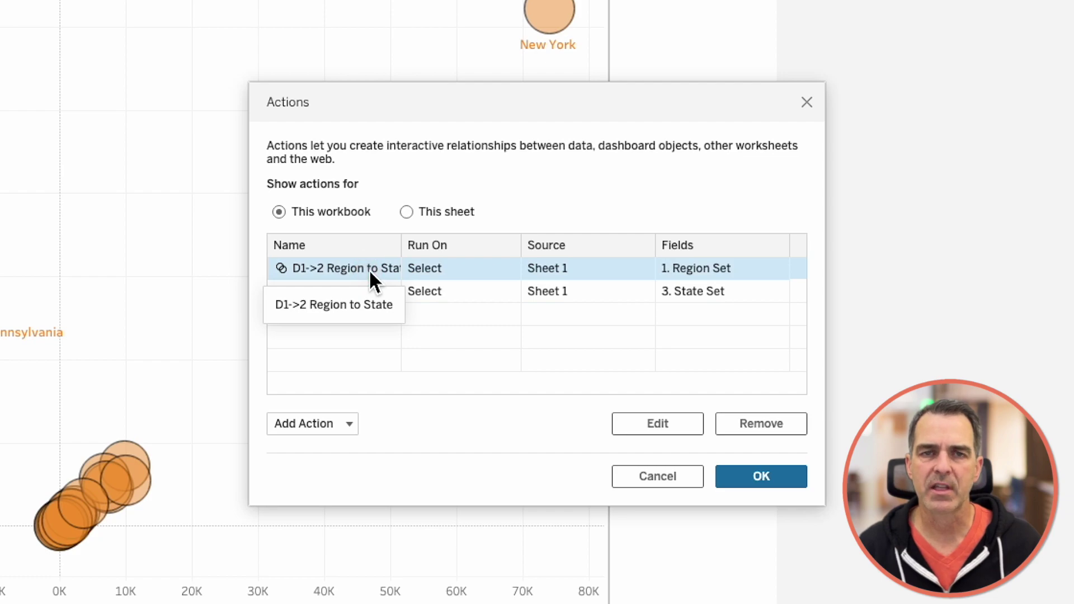
{"action": "left_click", "coordinate": [651, 423]}
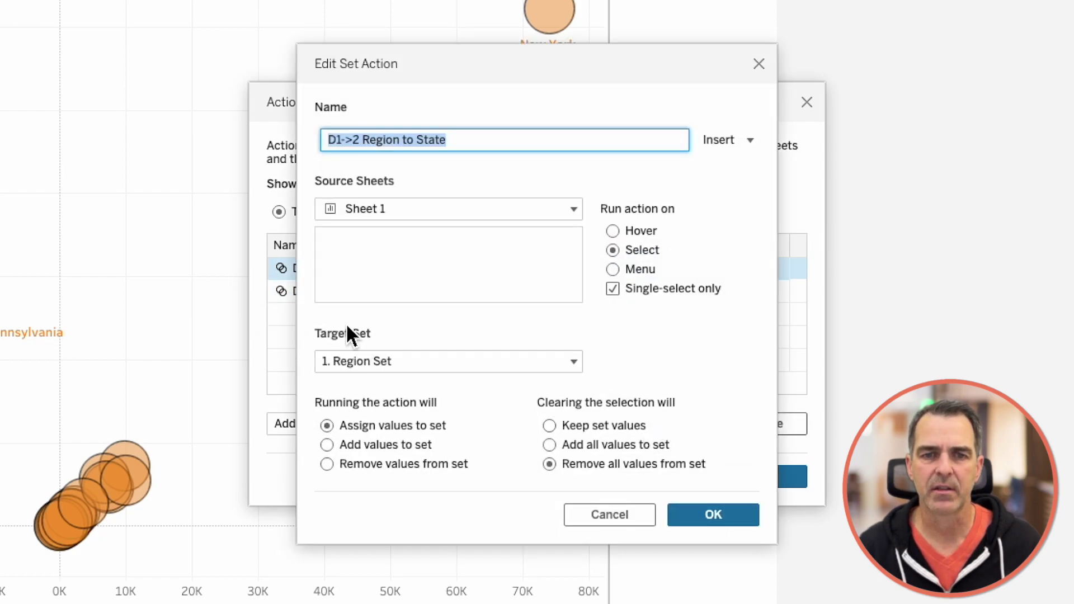
{"action": "left_click", "coordinate": [353, 205]}
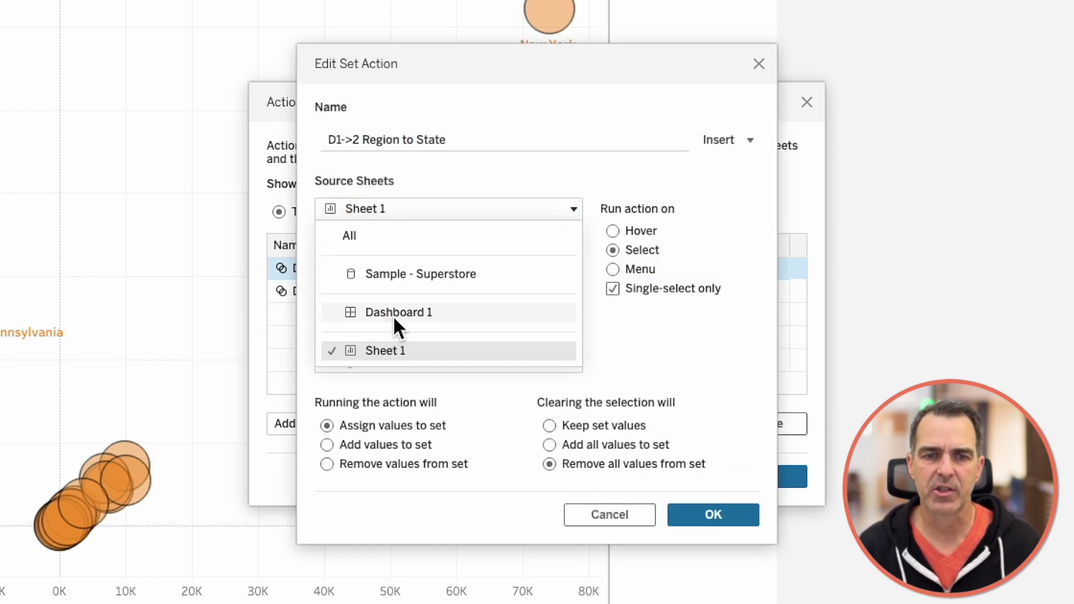
{"action": "left_click", "coordinate": [393, 312]}
{"action": "left_click", "coordinate": [700, 512]}
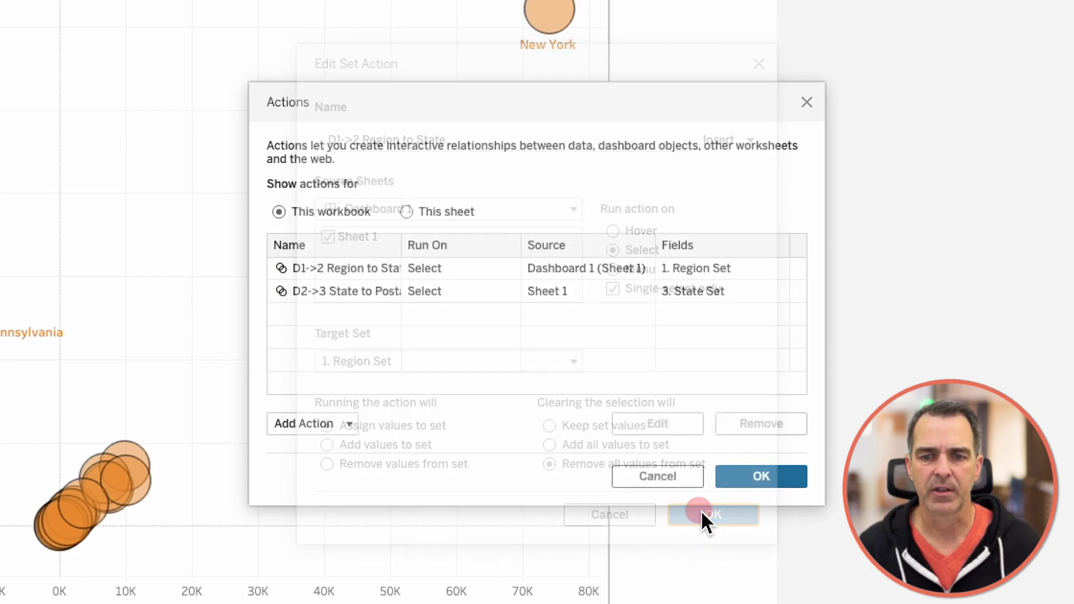
Step: Make Dashboard 1 the source sheet of the D2->3 State to Postal Code action
{"action": "left_click", "coordinate": [349, 289]}
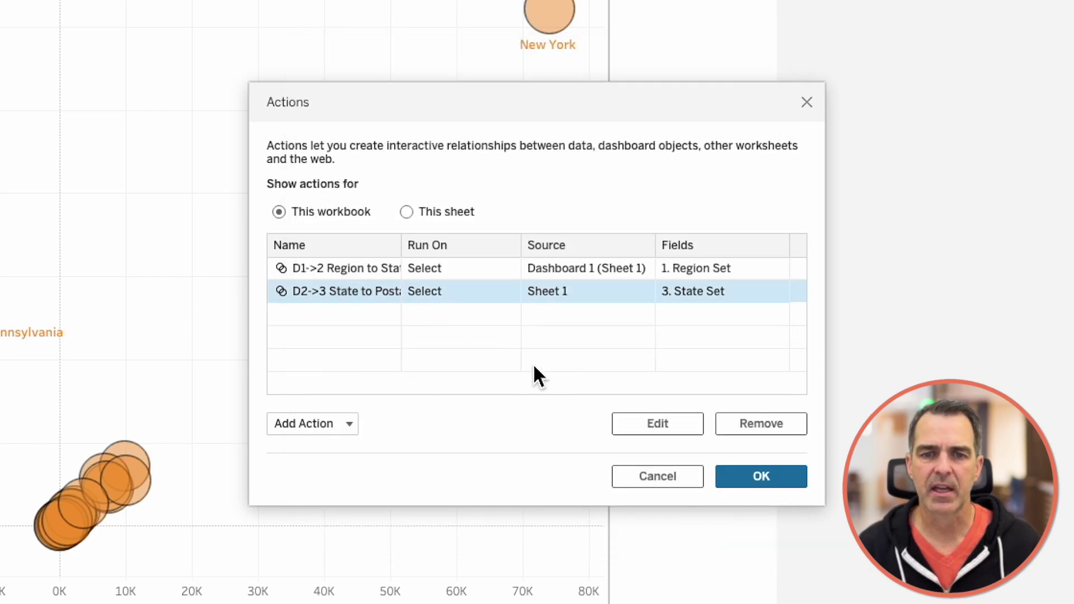
{"action": "left_click", "coordinate": [650, 428]}
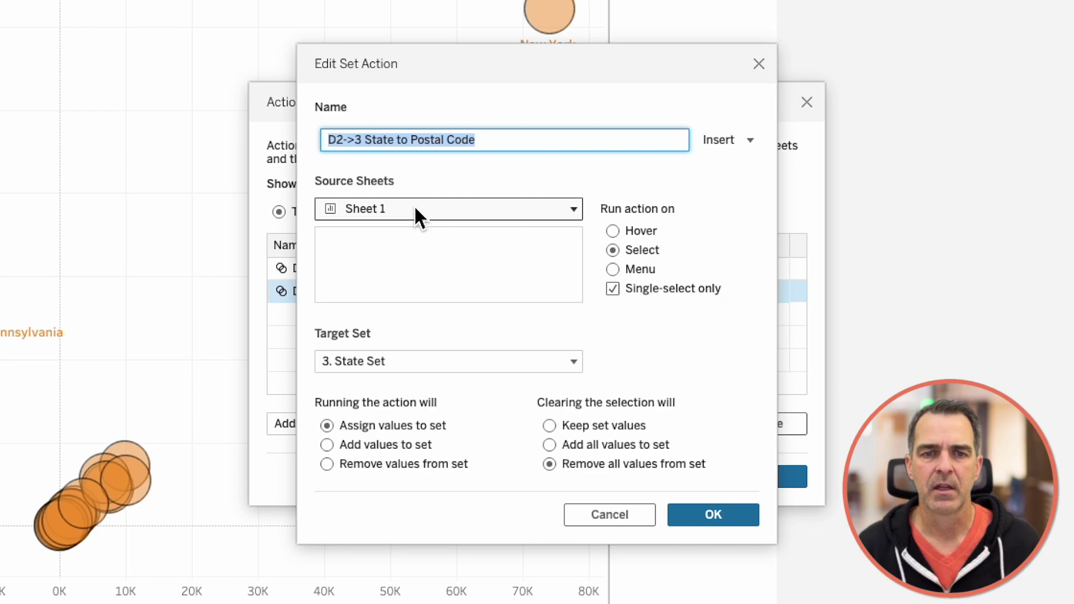
{"action": "left_click", "coordinate": [415, 208]}
{"action": "left_click", "coordinate": [396, 311]}
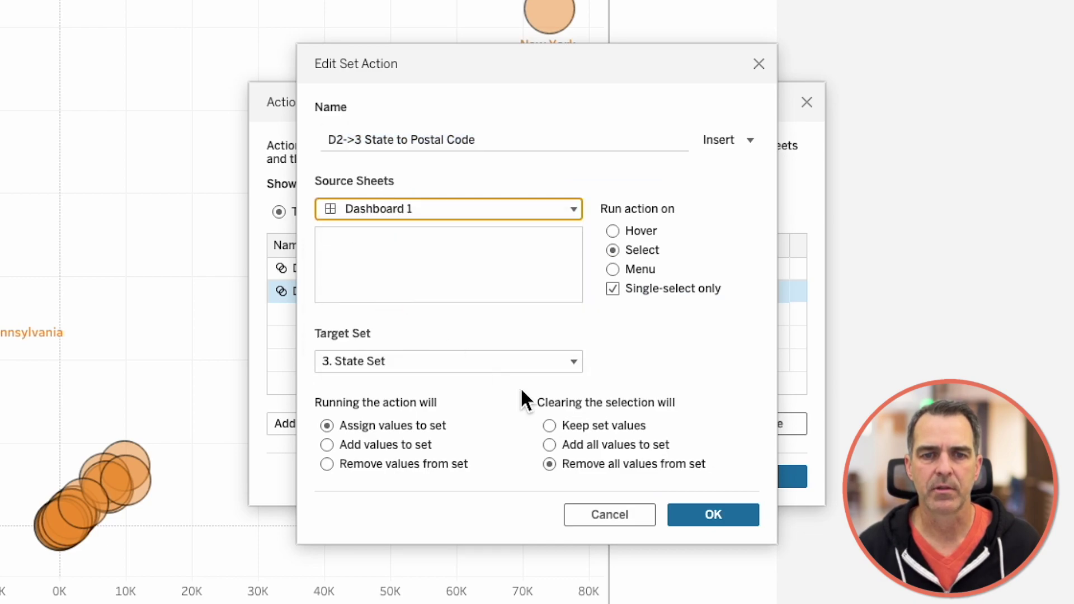
{"action": "left_click", "coordinate": [712, 514]}
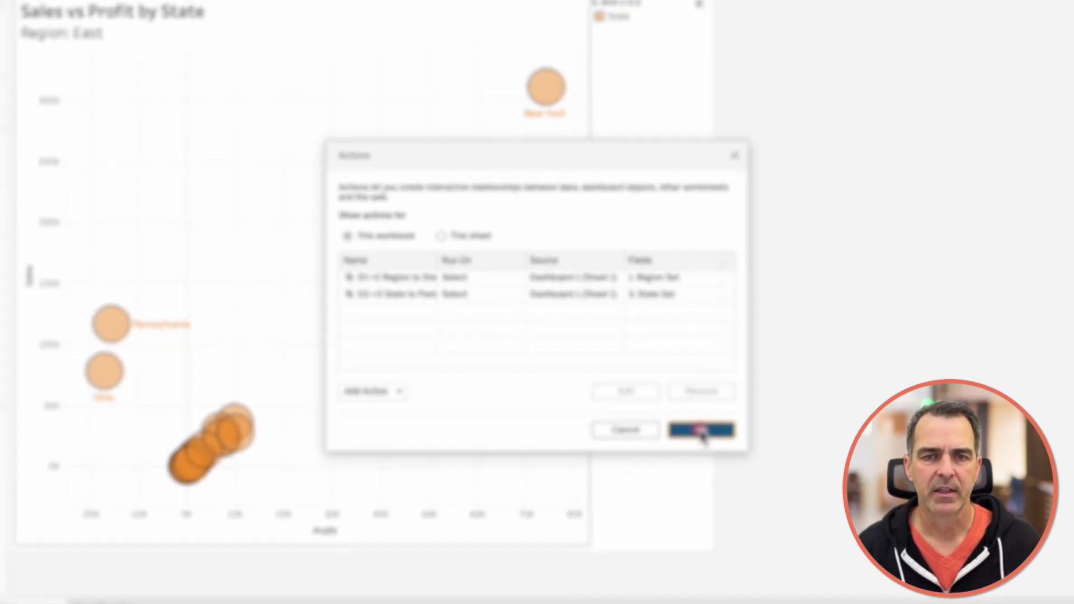